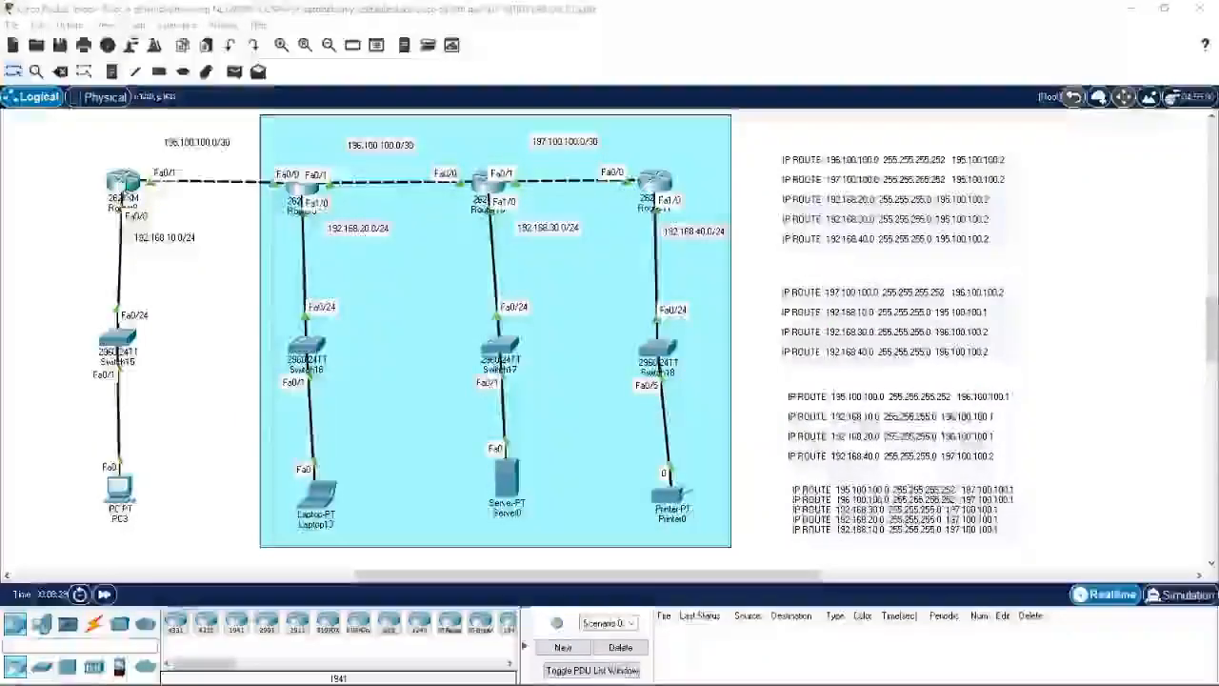
Enter privileged mode on the router serving 192.168.10.0/24 and display its routing table with "sh ip route"
left_click(122, 183)
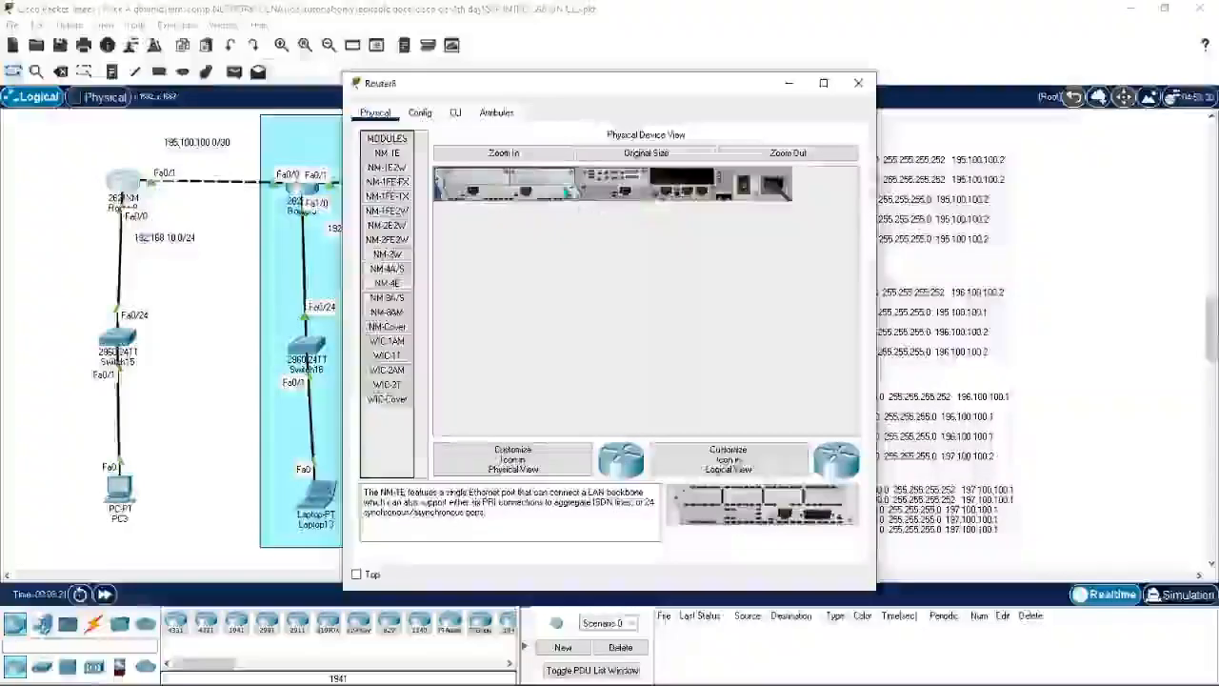
left_click(456, 112)
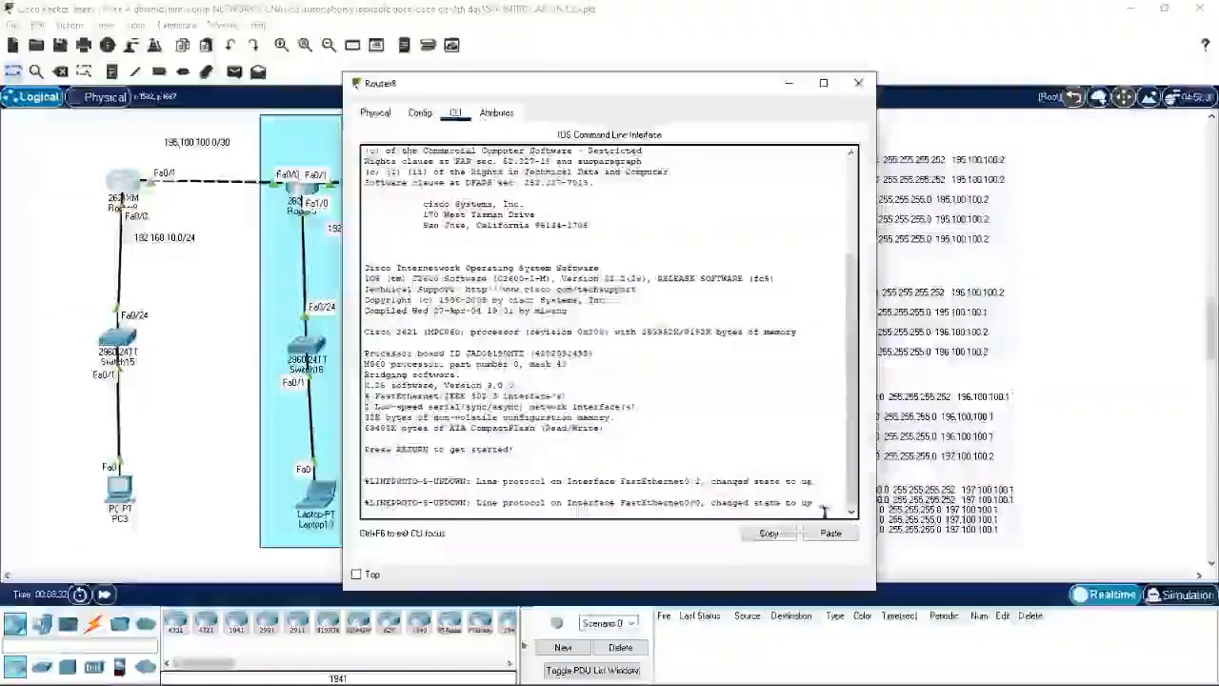
key("Return")
key("Return")
type("en")
key("Return")
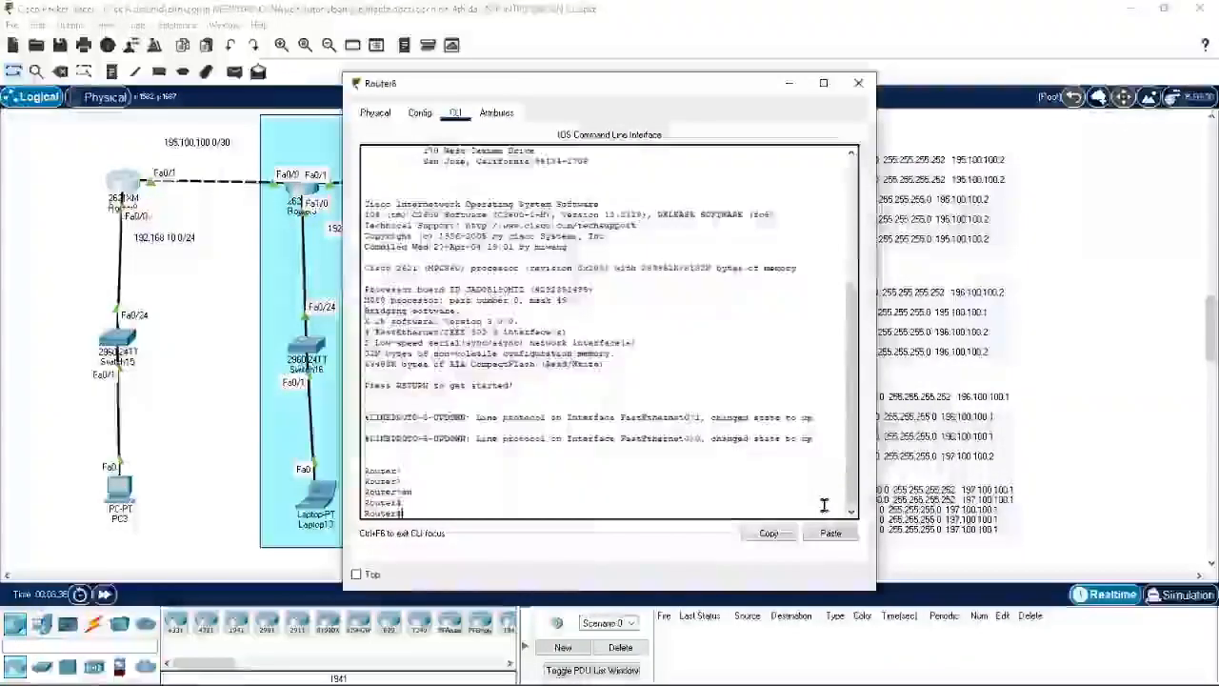
key("Return")
type("sh ip route")
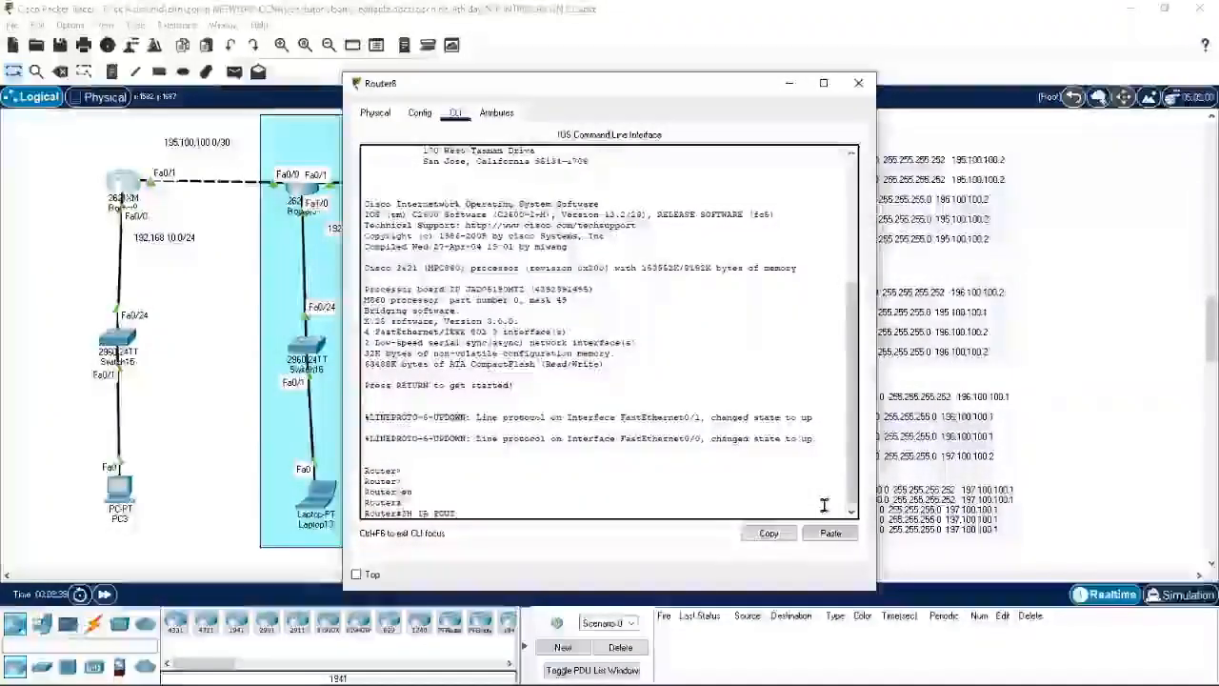
key("Return")
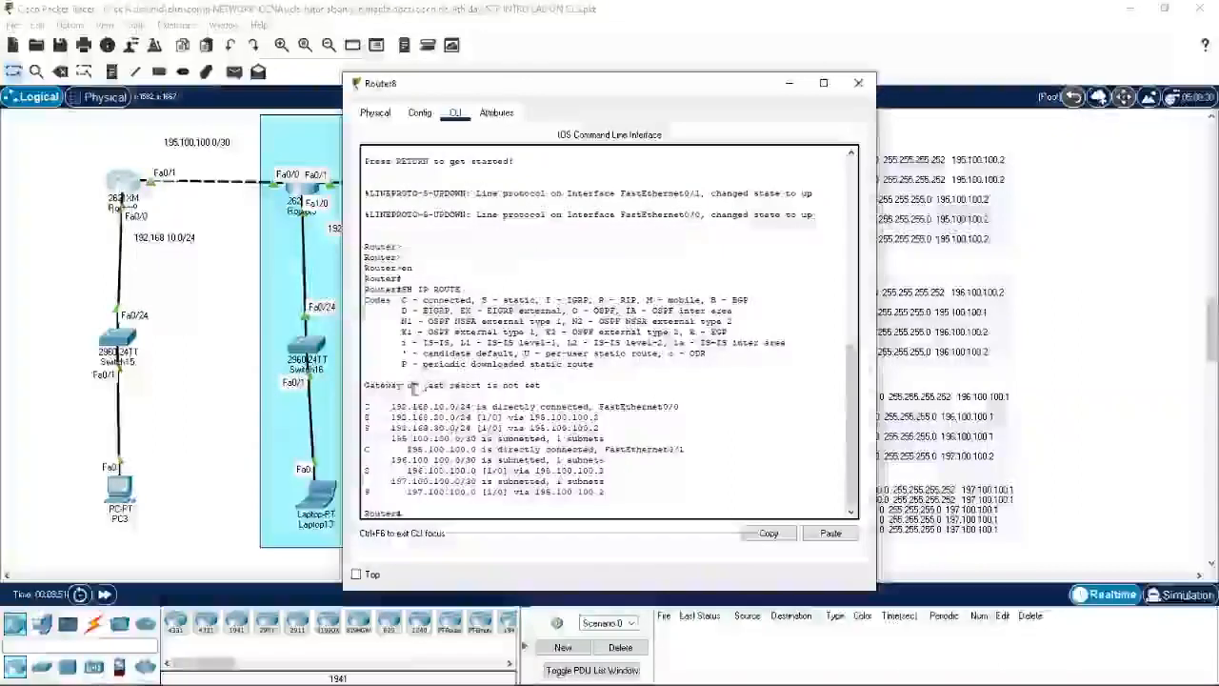
Examine the routing table's connected and static entries, their next-hop addresses and exit interfaces, then close the router window
left_click_drag(366, 406, 376, 406)
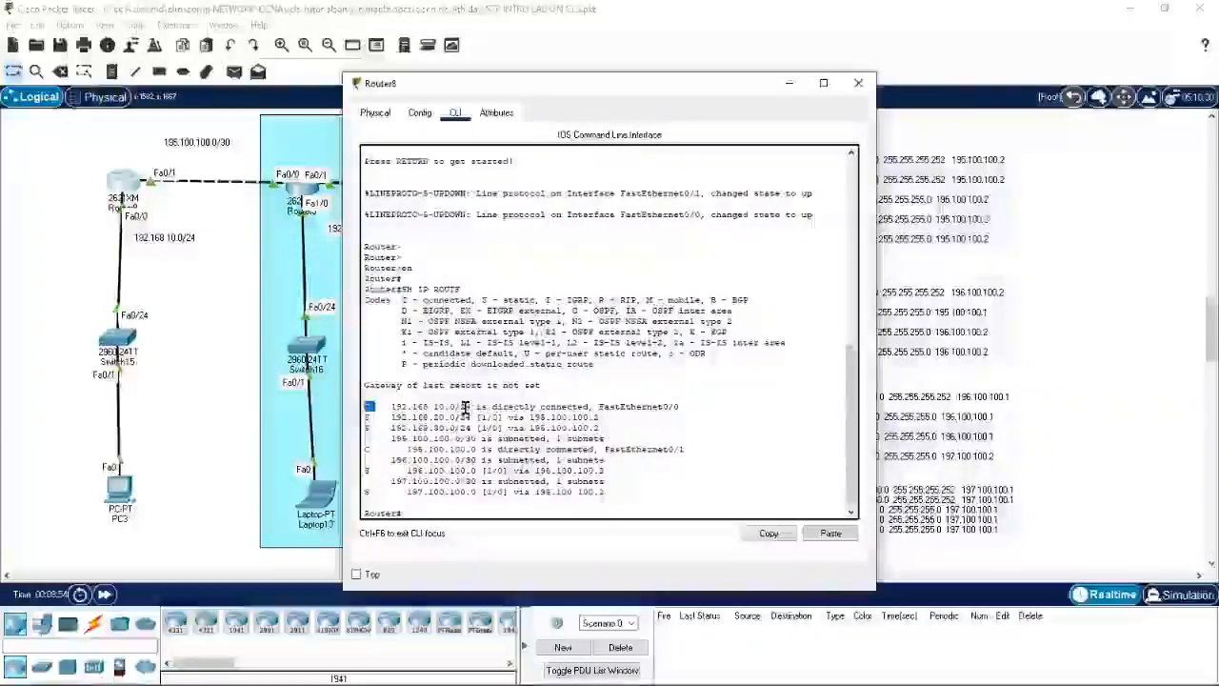
left_click_drag(427, 406, 469, 407)
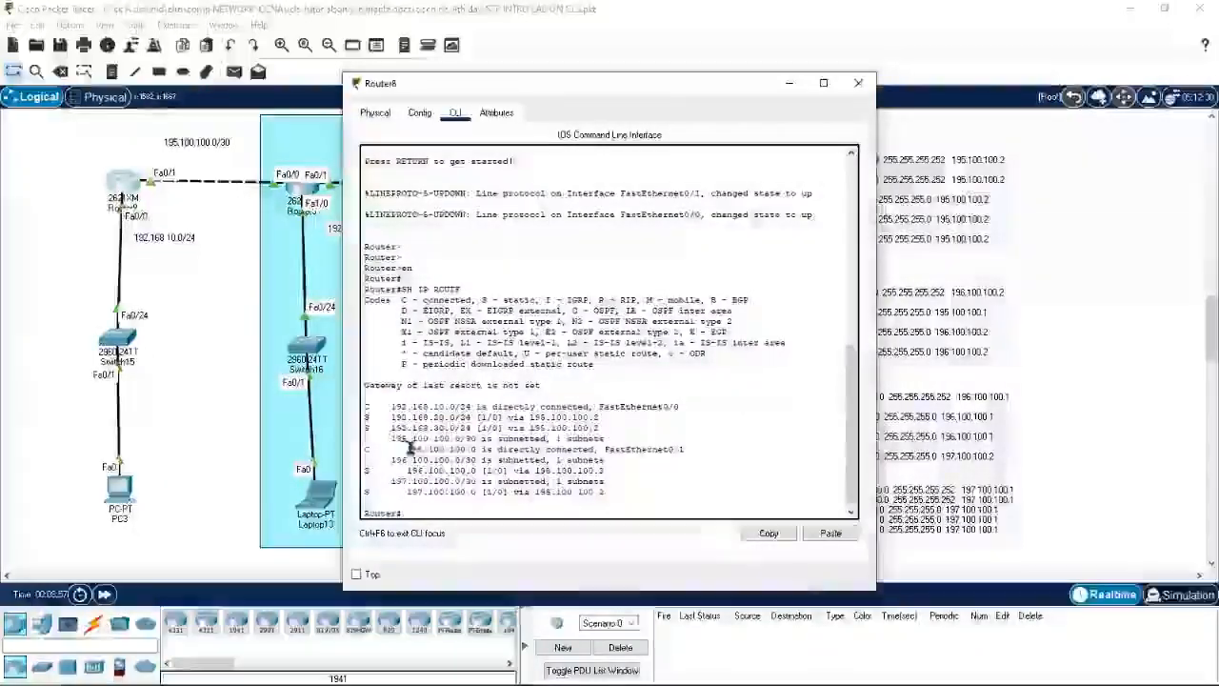
left_click_drag(407, 448, 470, 448)
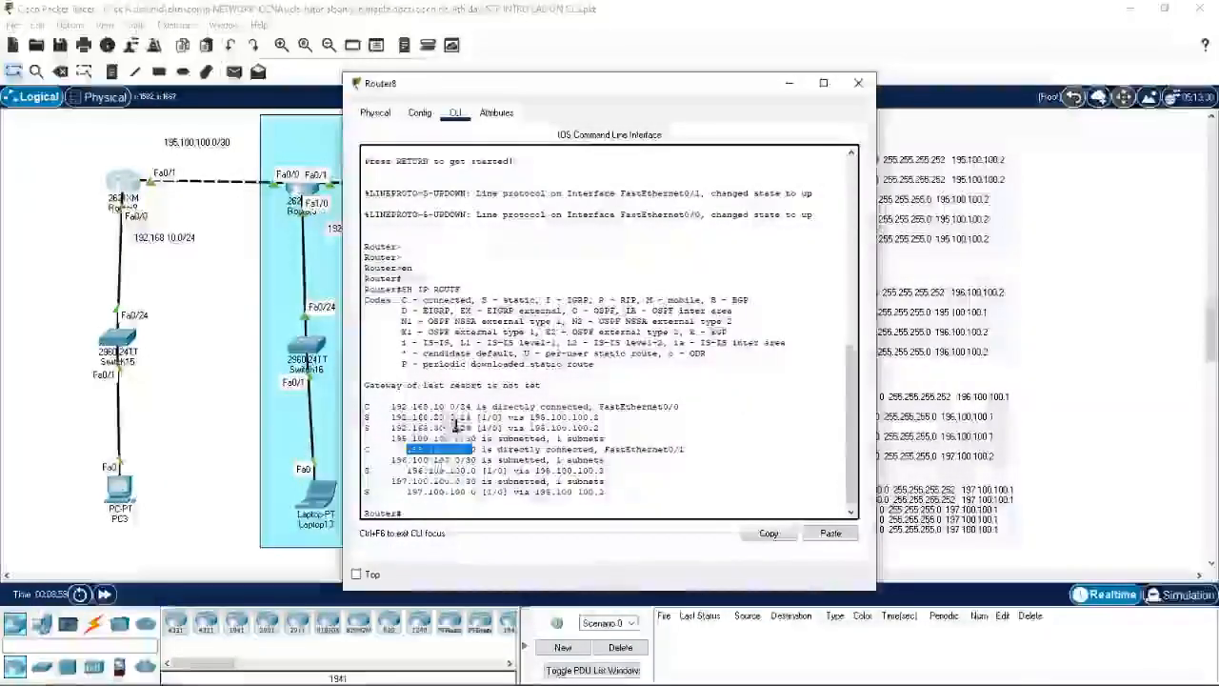
left_click(429, 419)
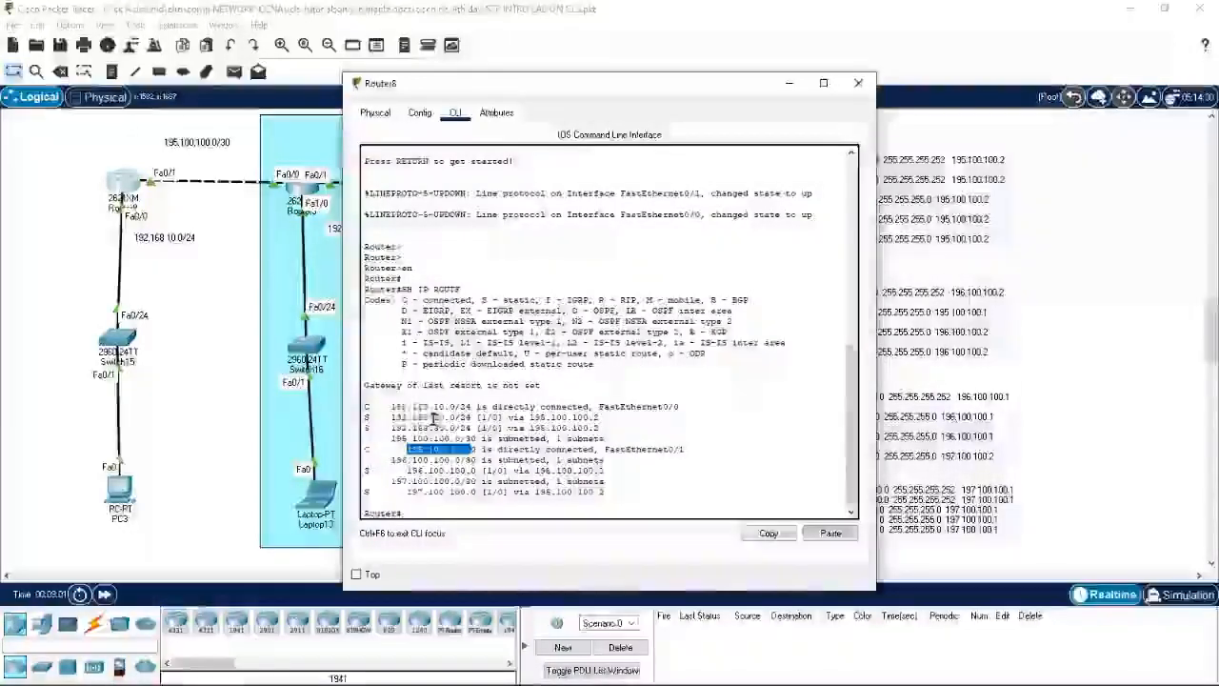
left_click_drag(433, 428, 458, 428)
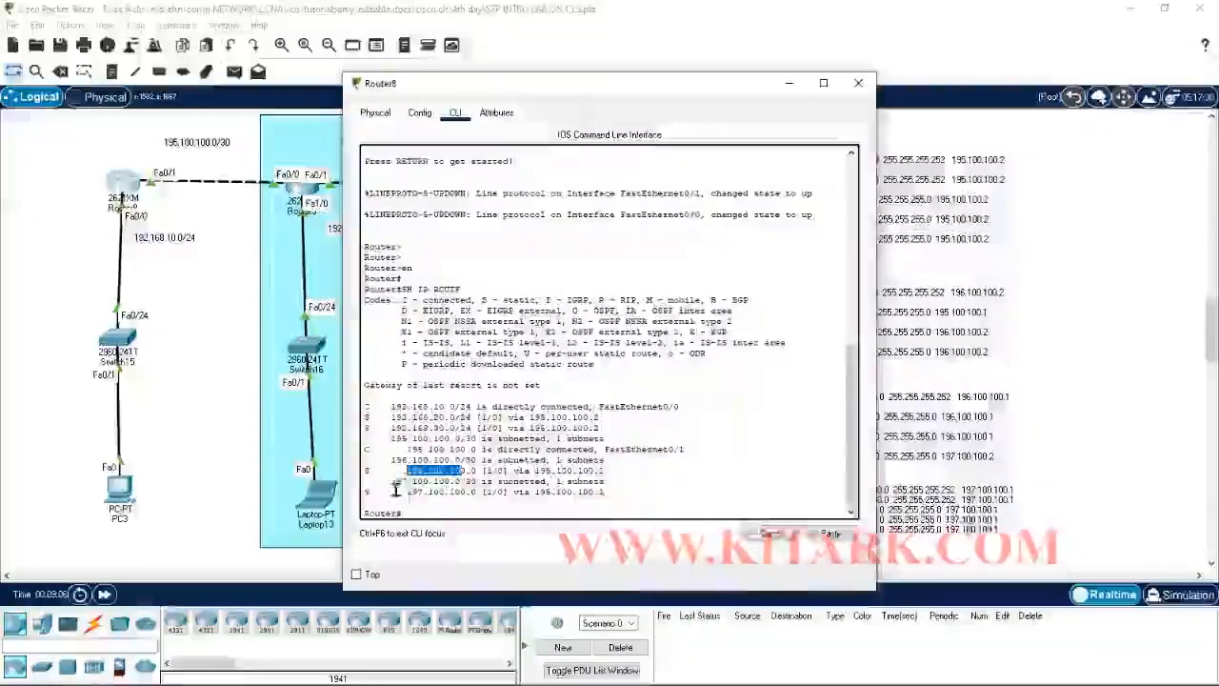
left_click_drag(406, 491, 471, 492)
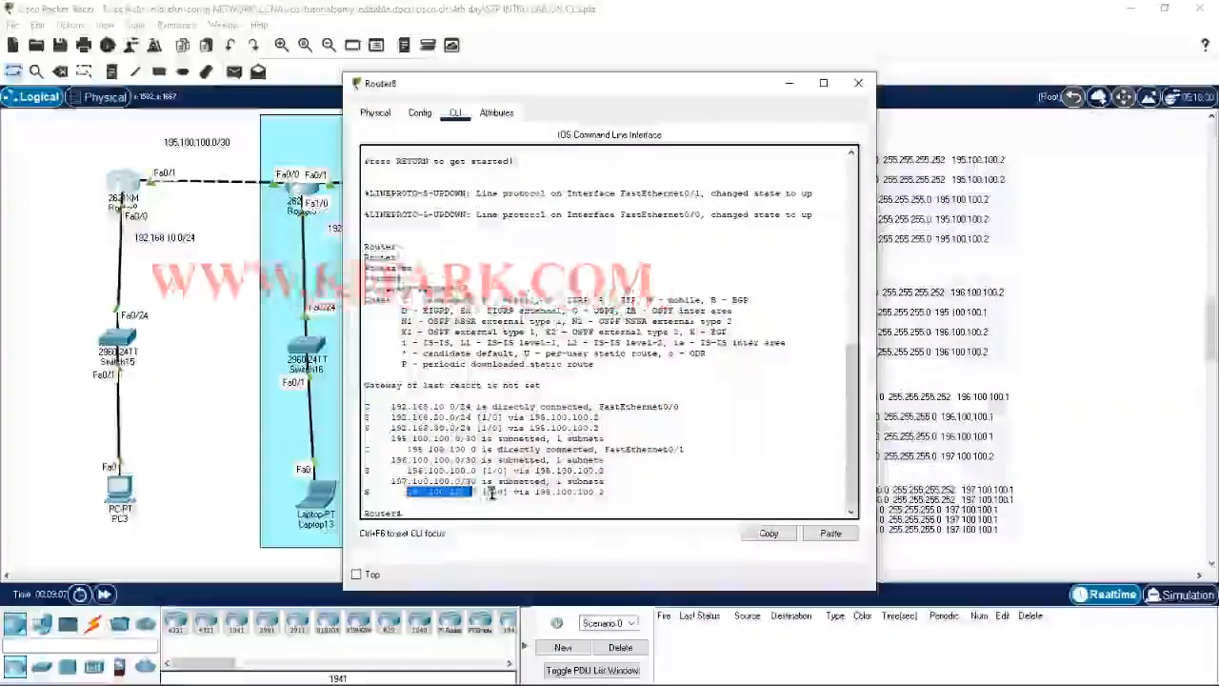
left_click(491, 493)
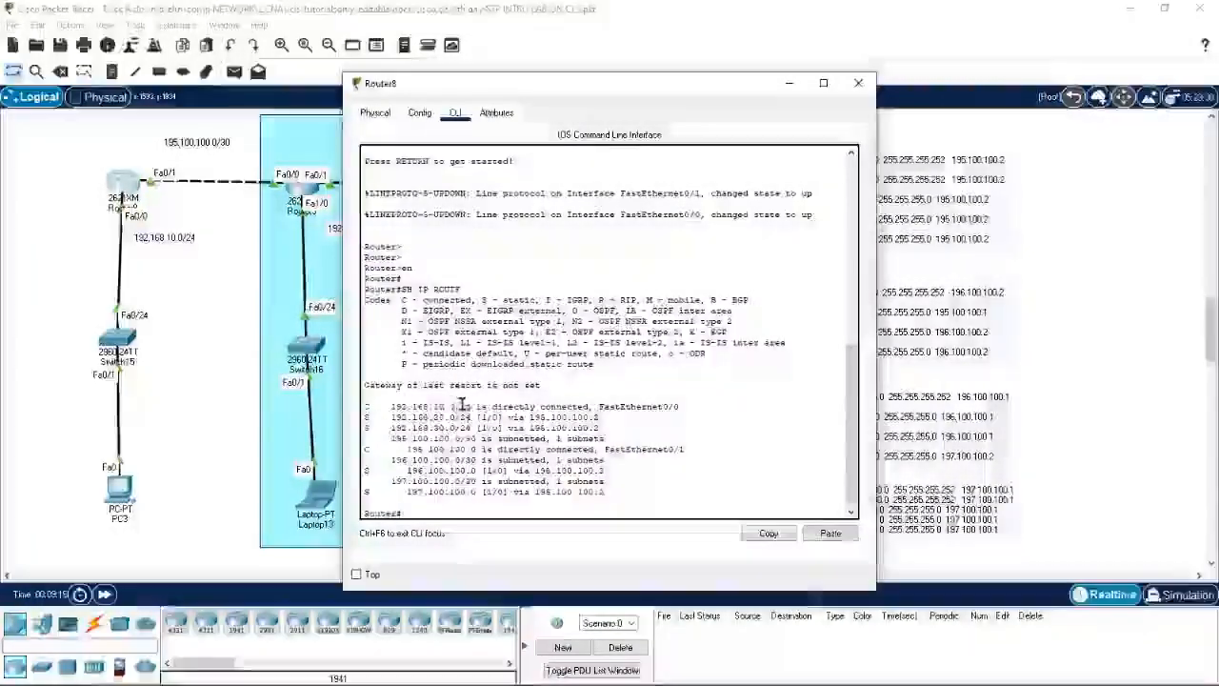
left_click_drag(399, 407, 607, 489)
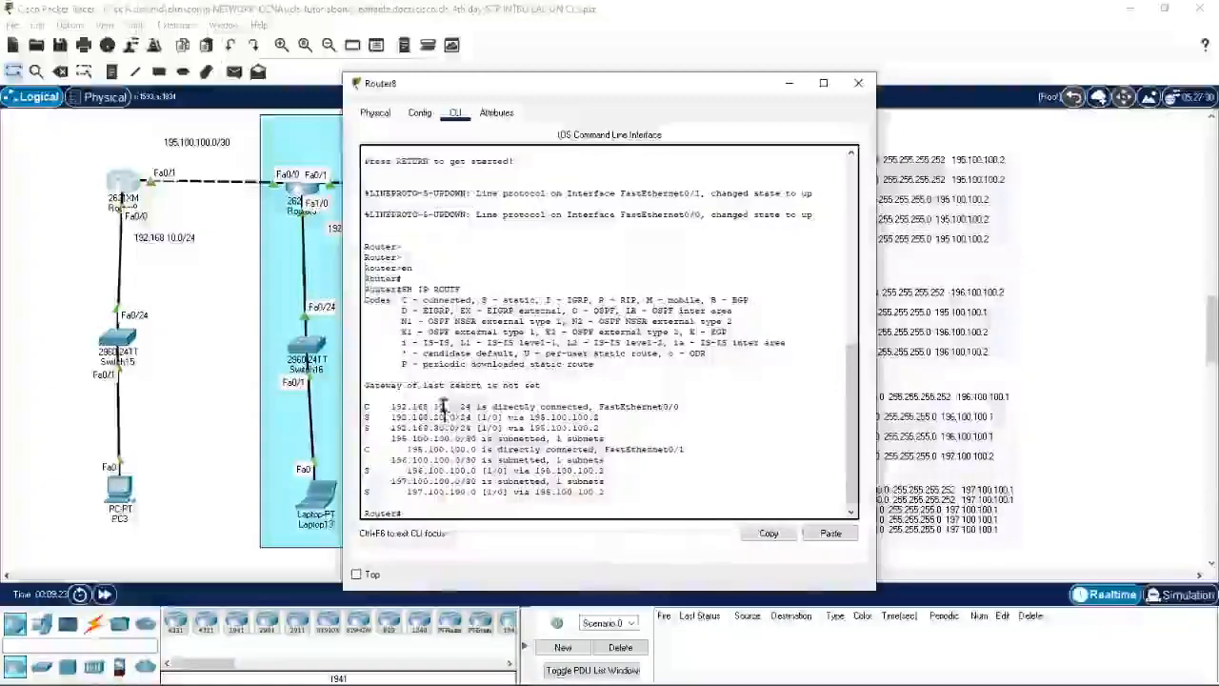
double_click(590, 428)
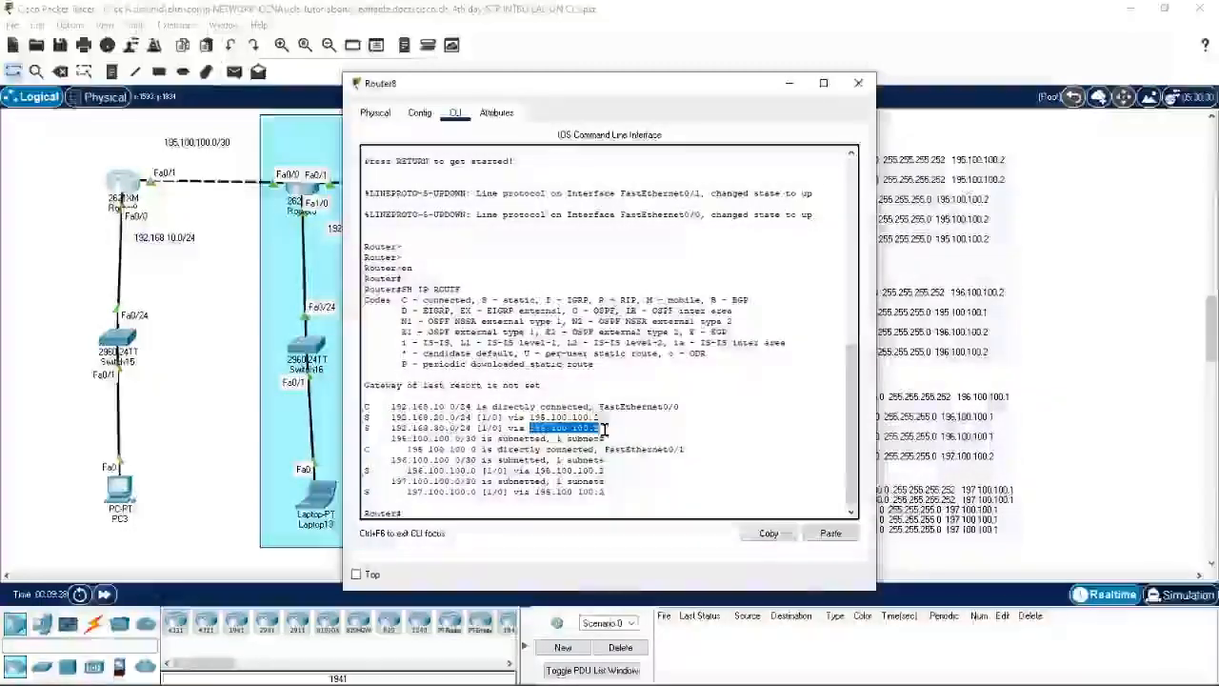
left_click_drag(679, 406, 599, 406)
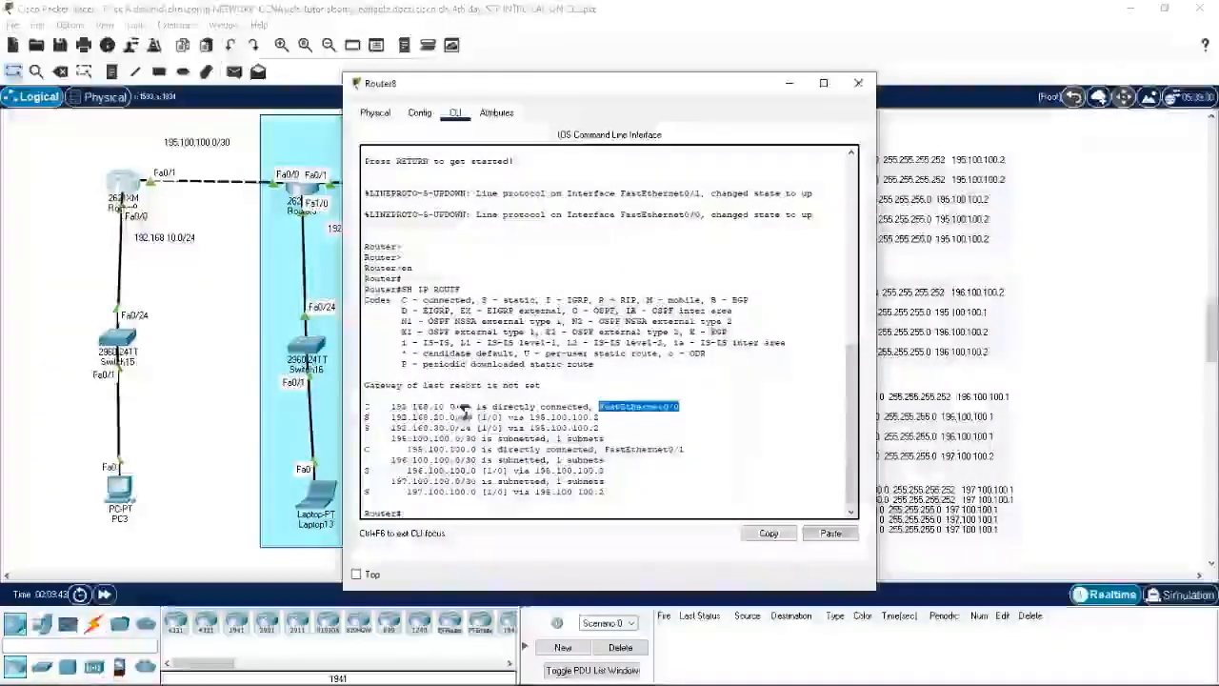
left_click_drag(390, 407, 608, 490)
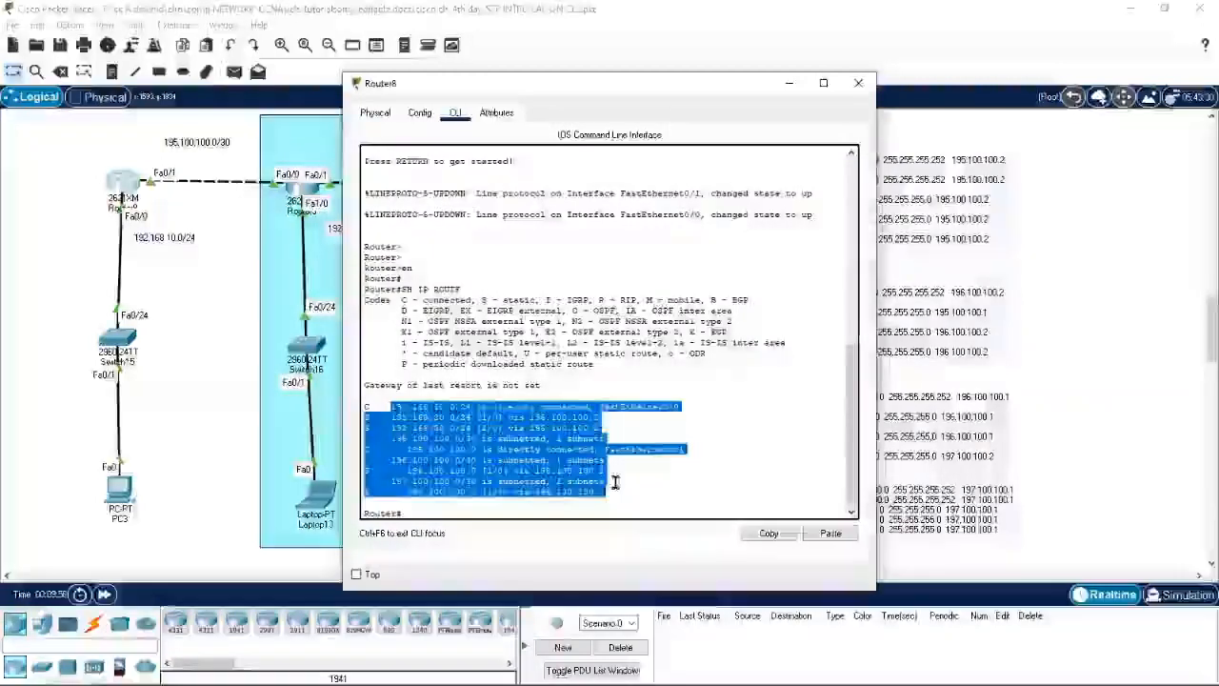
left_click(614, 483)
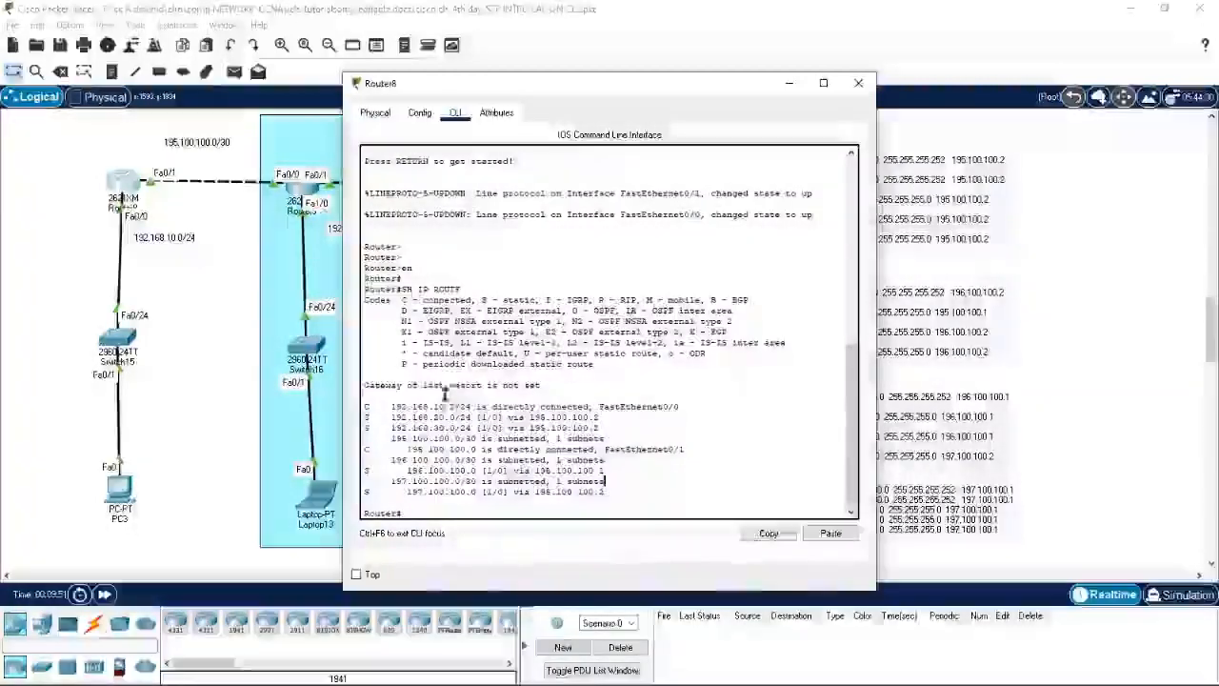
left_click_drag(603, 98, 863, 102)
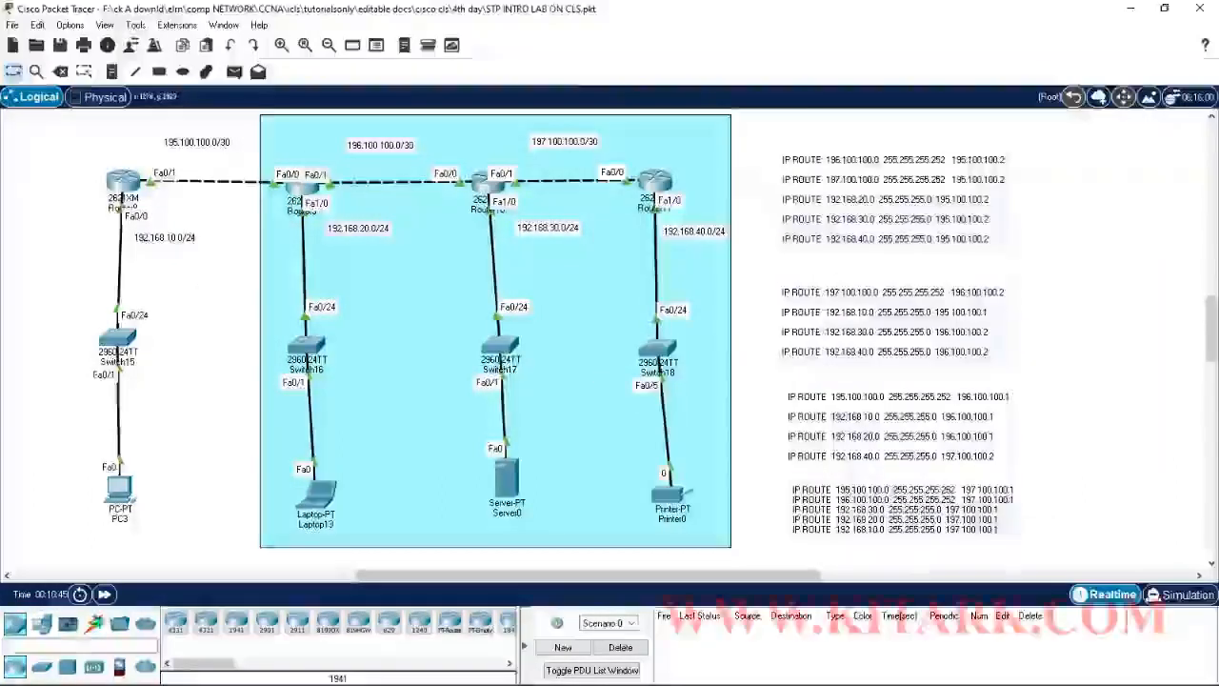
Add a new Laptop-PT between Switch16 and Switch17 in the topology
left_click(42, 625)
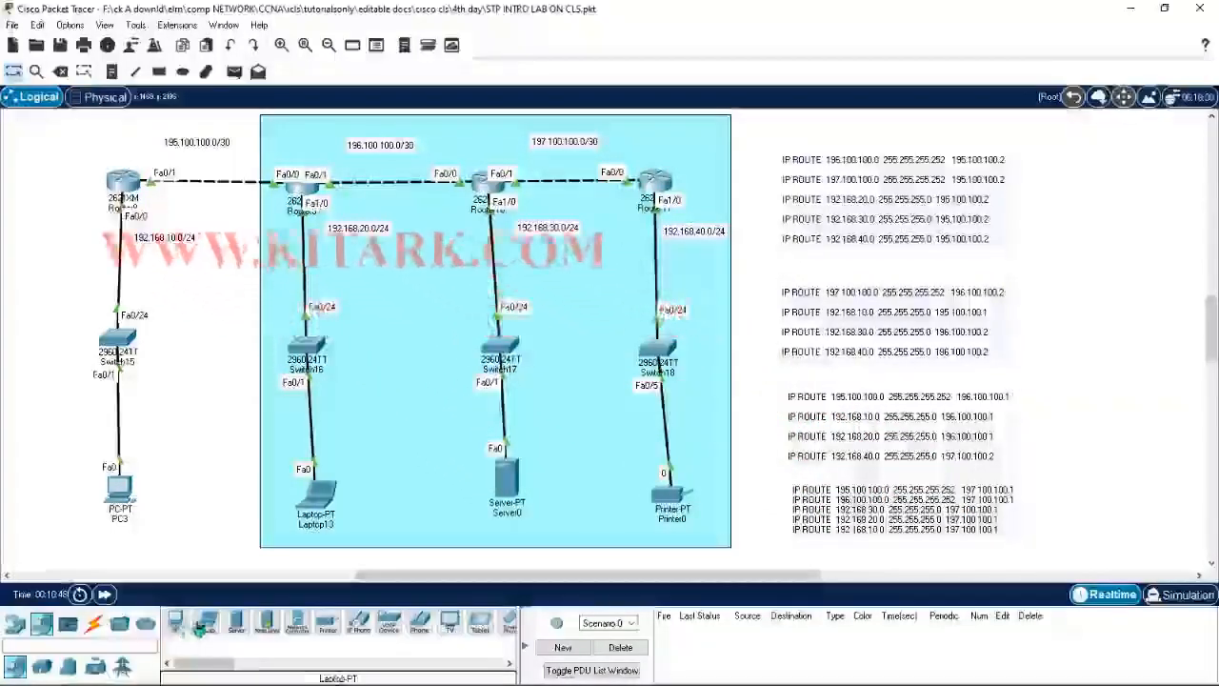
left_click(208, 633)
left_click(403, 321)
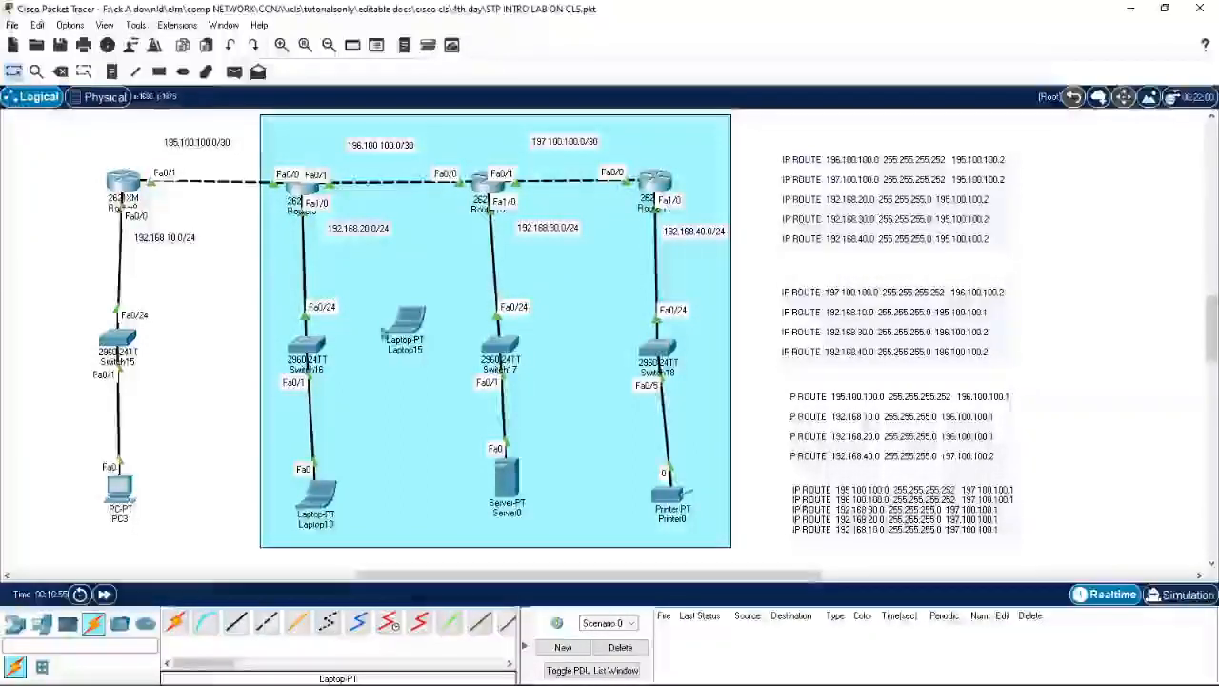
Connect Router9's FastEthernet1/1 to the new laptop's FastEthernet0 with a copper cross-over cable
left_click(267, 624)
left_click(310, 198)
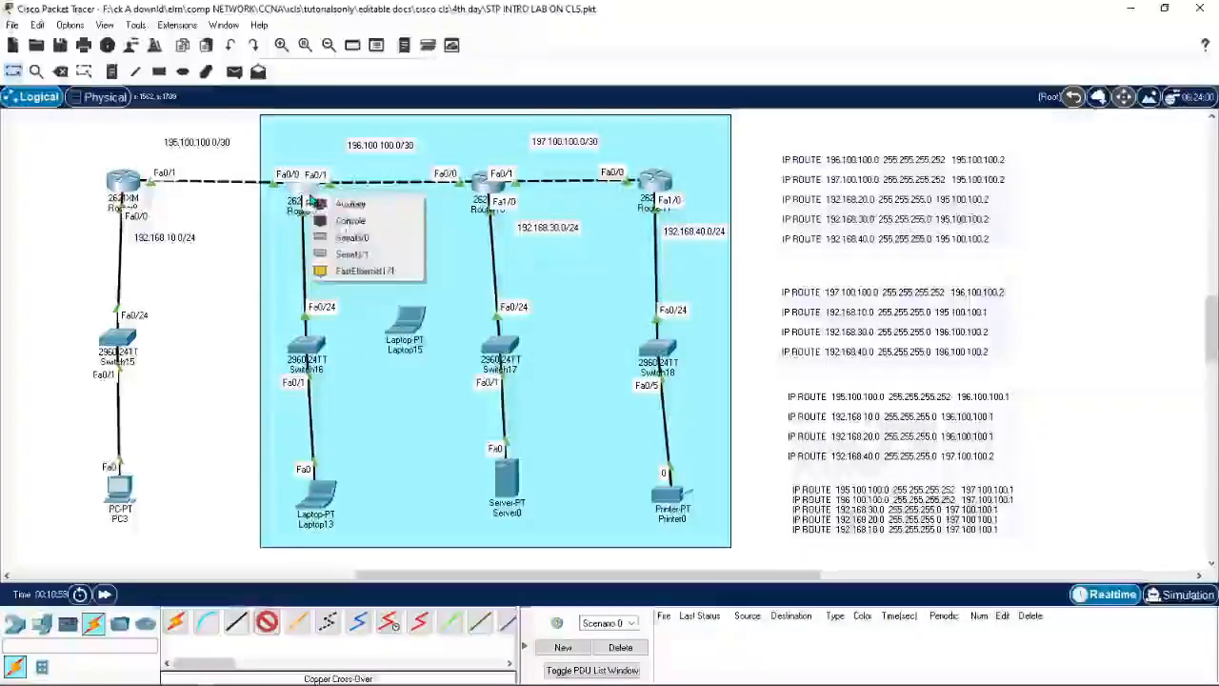
left_click(366, 270)
left_click(412, 324)
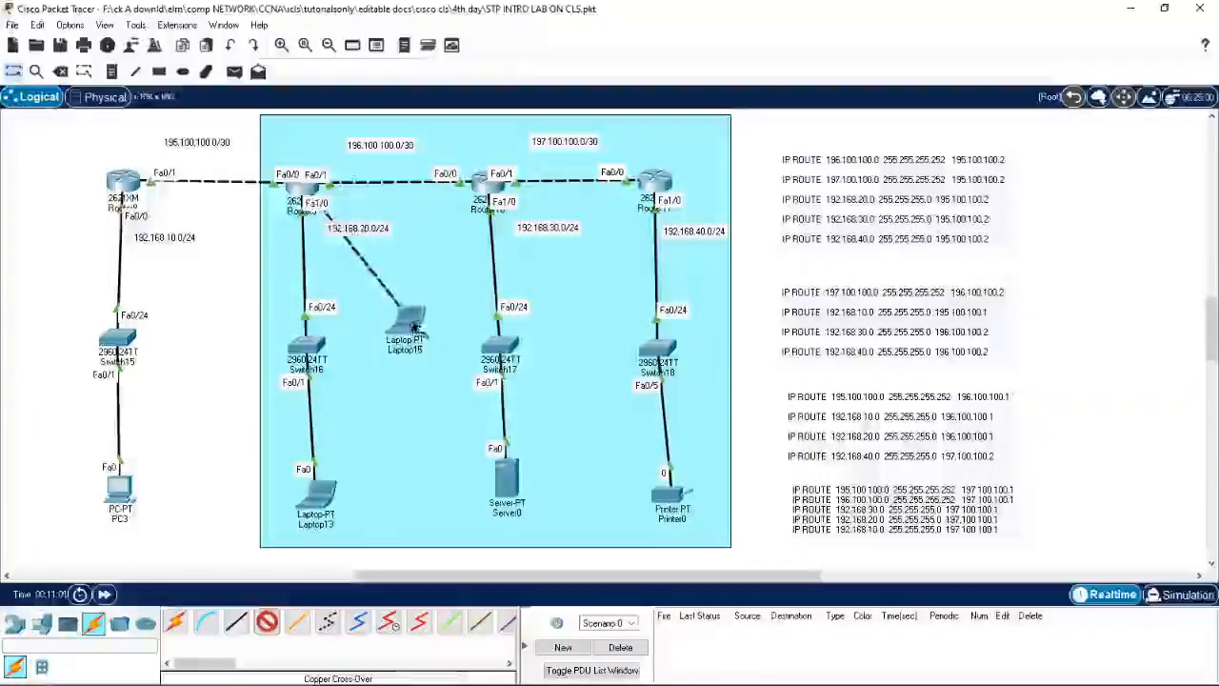
left_click(417, 329)
left_click(431, 385)
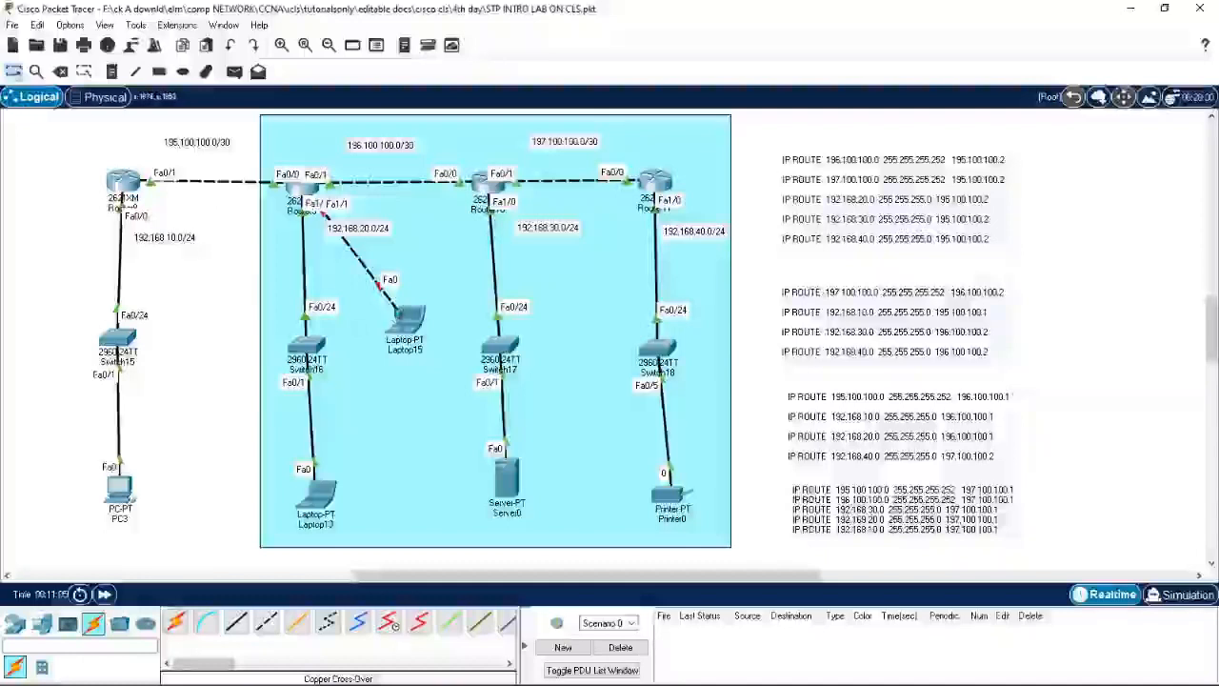
Turn on the FastEthernet1/1 port in Router9's configuration
mouse_move(410, 317)
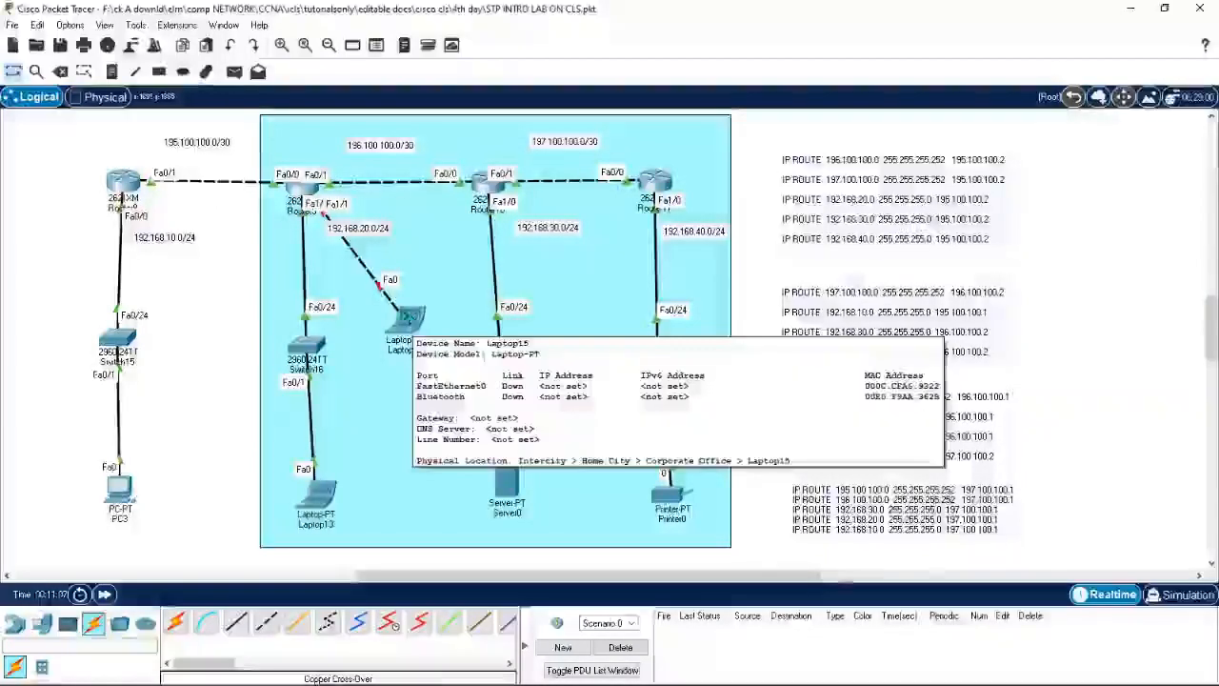
left_click(303, 196)
left_click(426, 315)
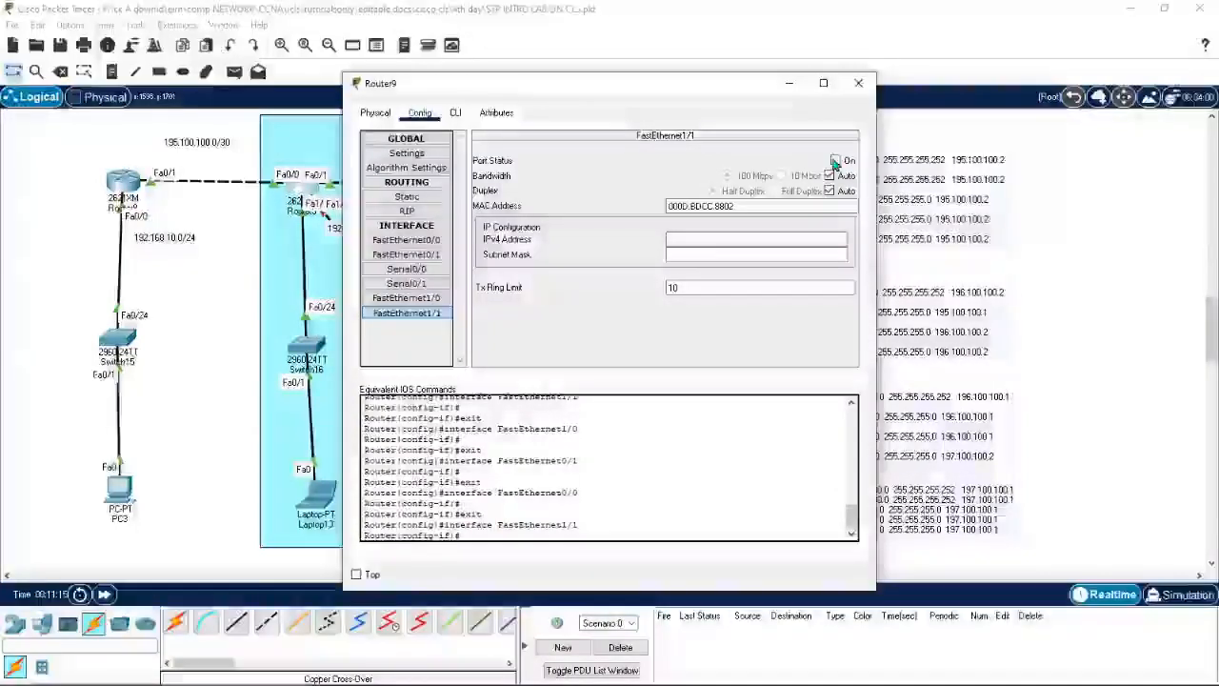
left_click(834, 161)
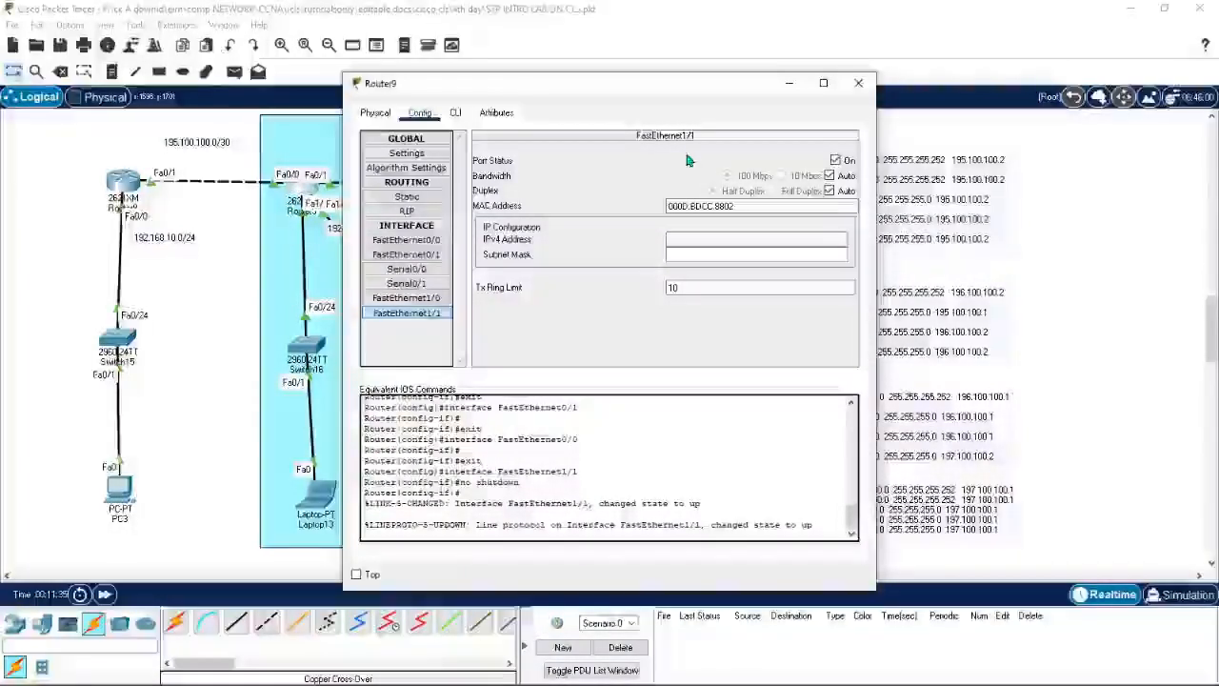
Assign IPv4 address 192.168.50.1 with subnet mask 255.255.255.0 to Router9's FastEthernet1/1 and close its window
left_click(713, 244)
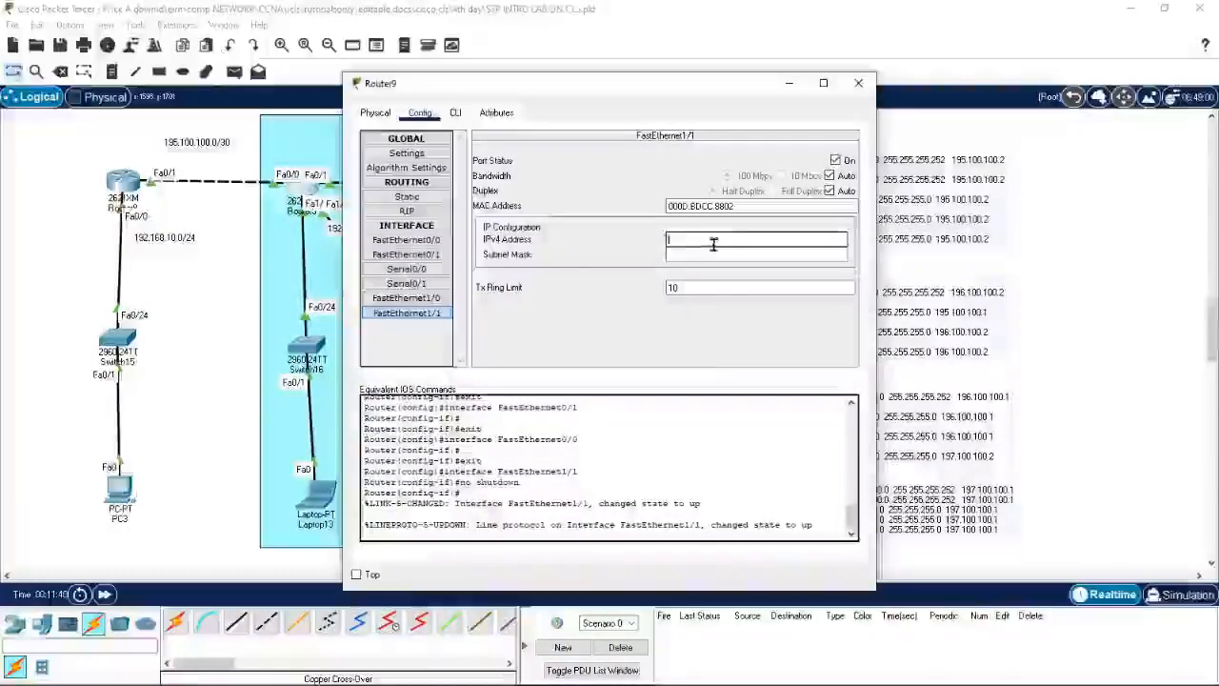
left_click(416, 322)
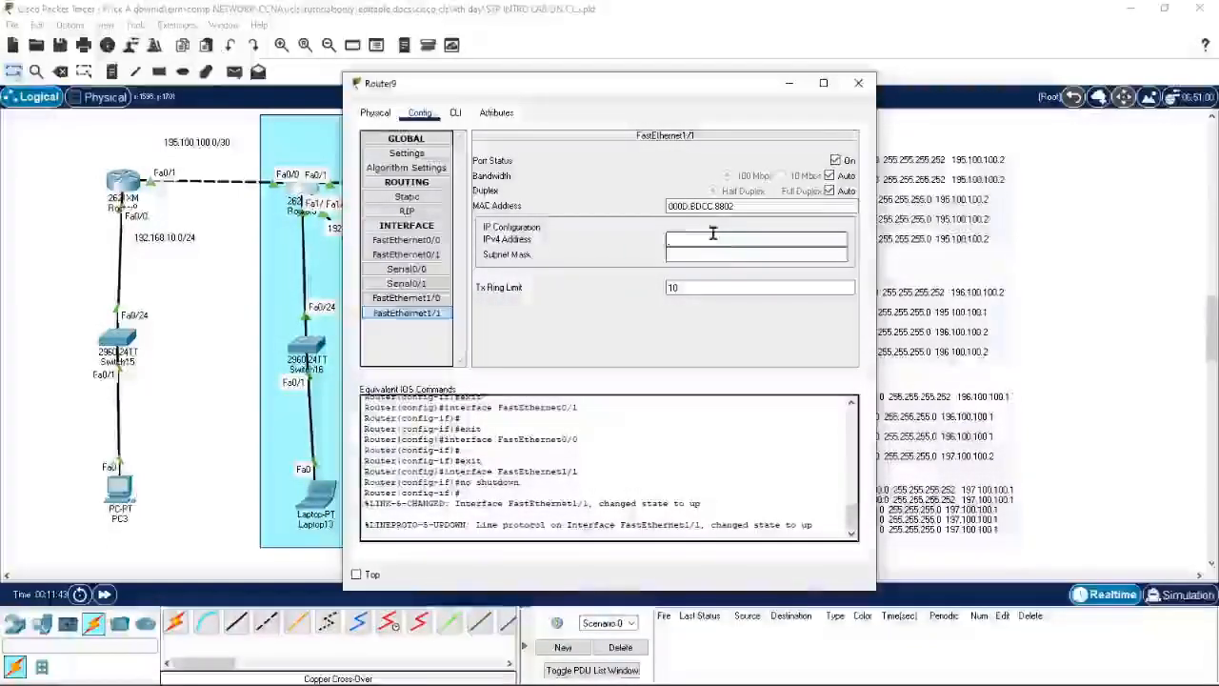
type("192.168.50")
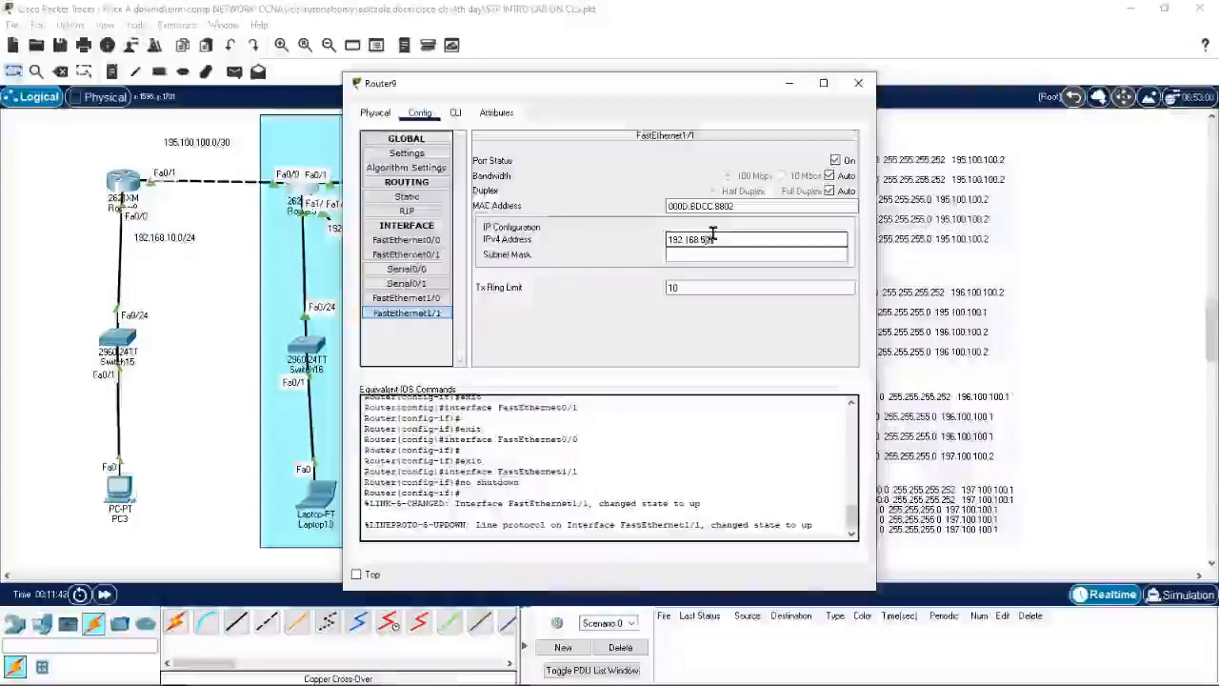
type(".1")
left_click(723, 253)
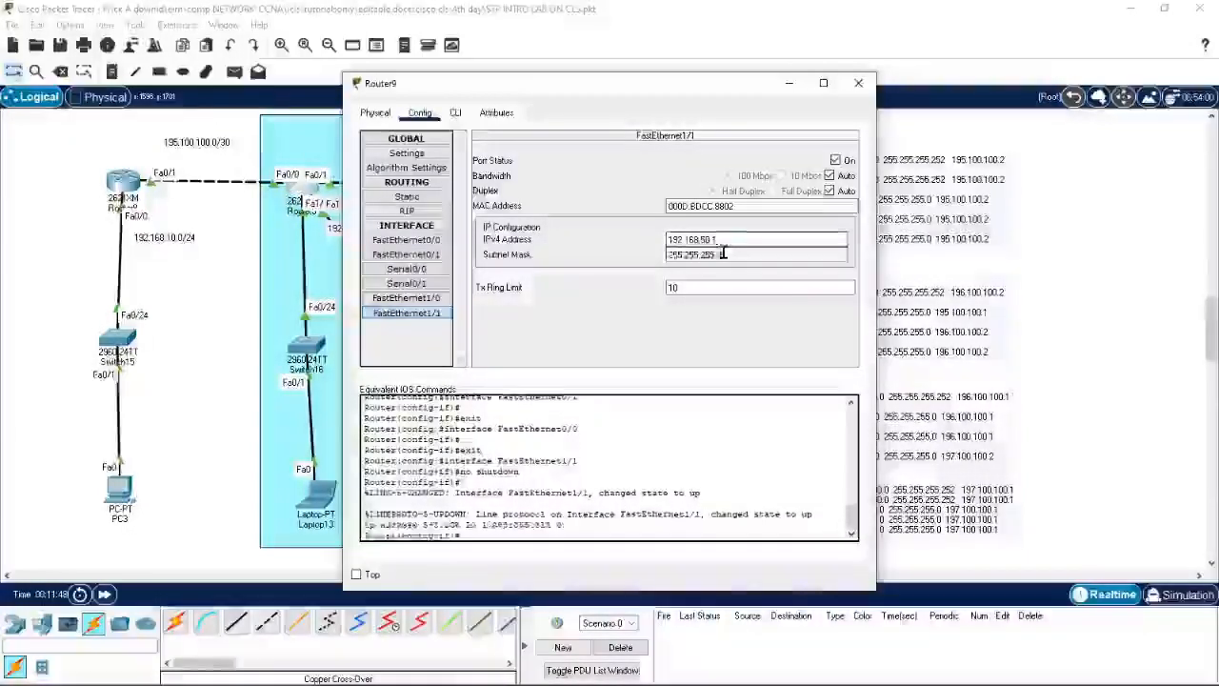
left_click_drag(730, 240, 643, 239)
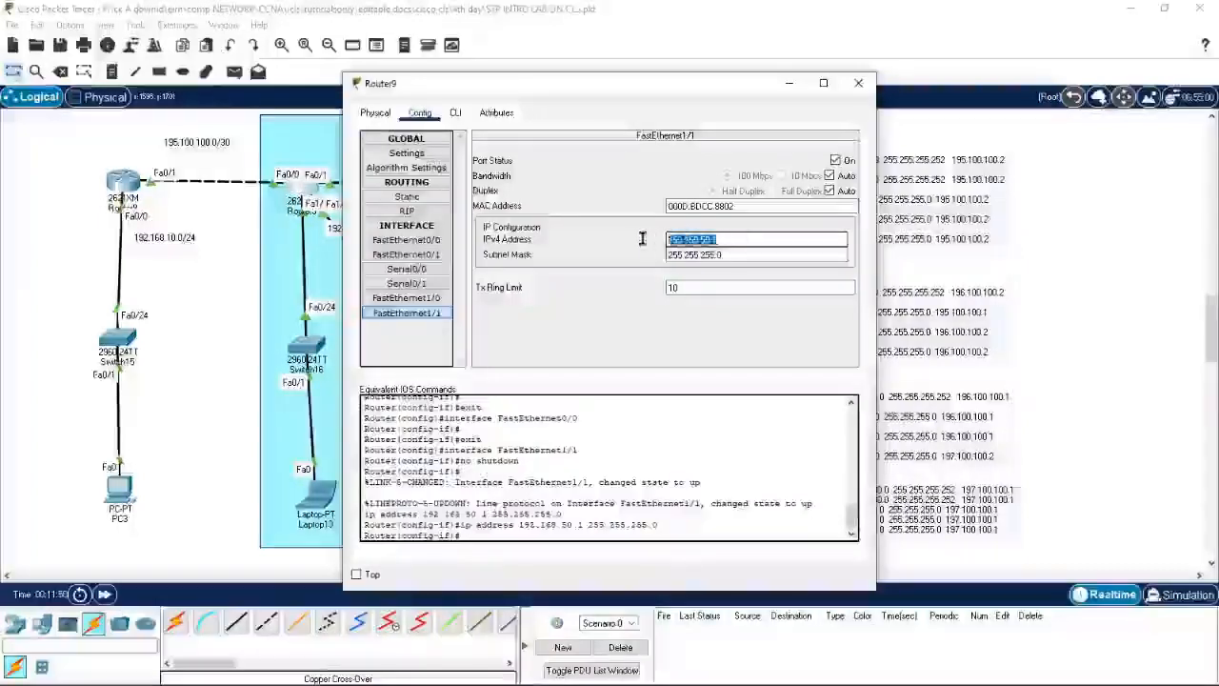
left_click(861, 85)
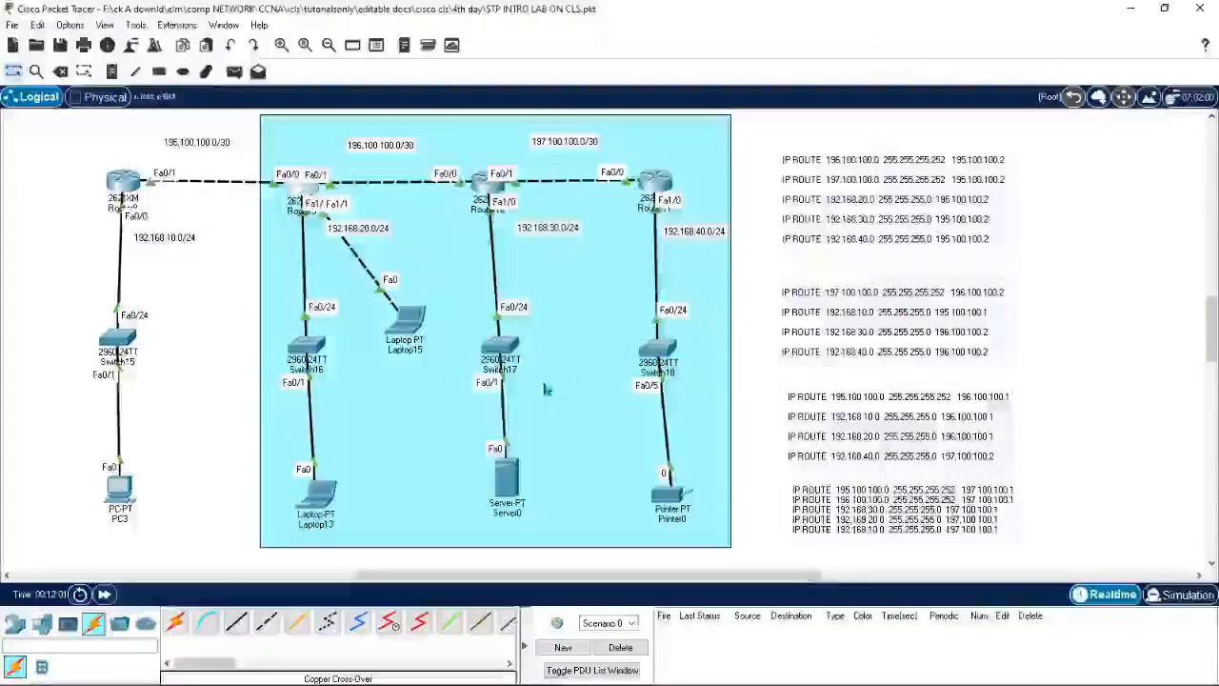
Assign static IPv4 address 192.168.50.250 with subnet mask 255.255.255.0 to the new laptop, Laptop15
left_click(408, 322)
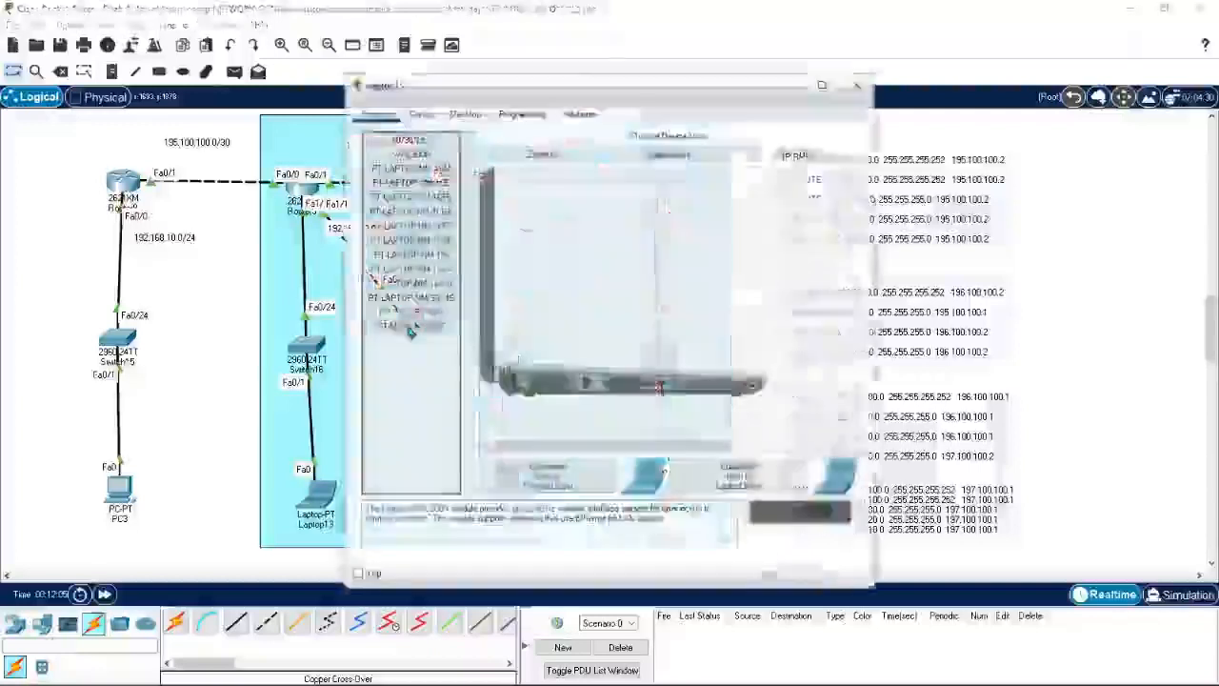
left_click(466, 113)
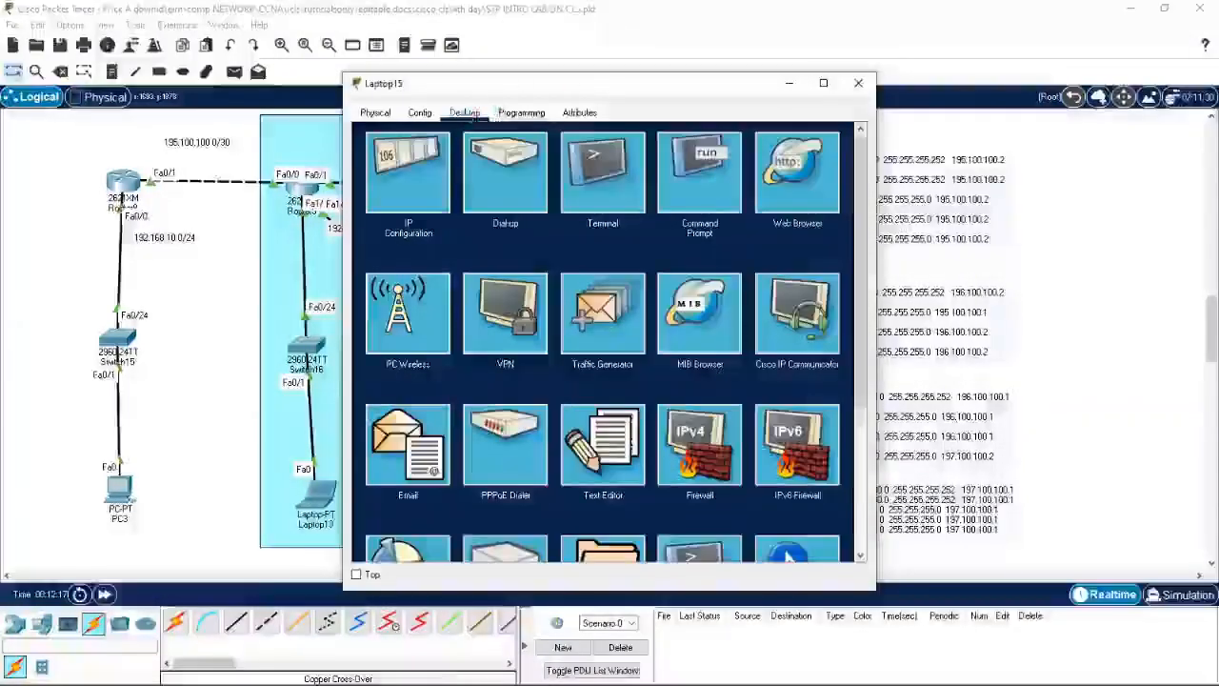
left_click(408, 173)
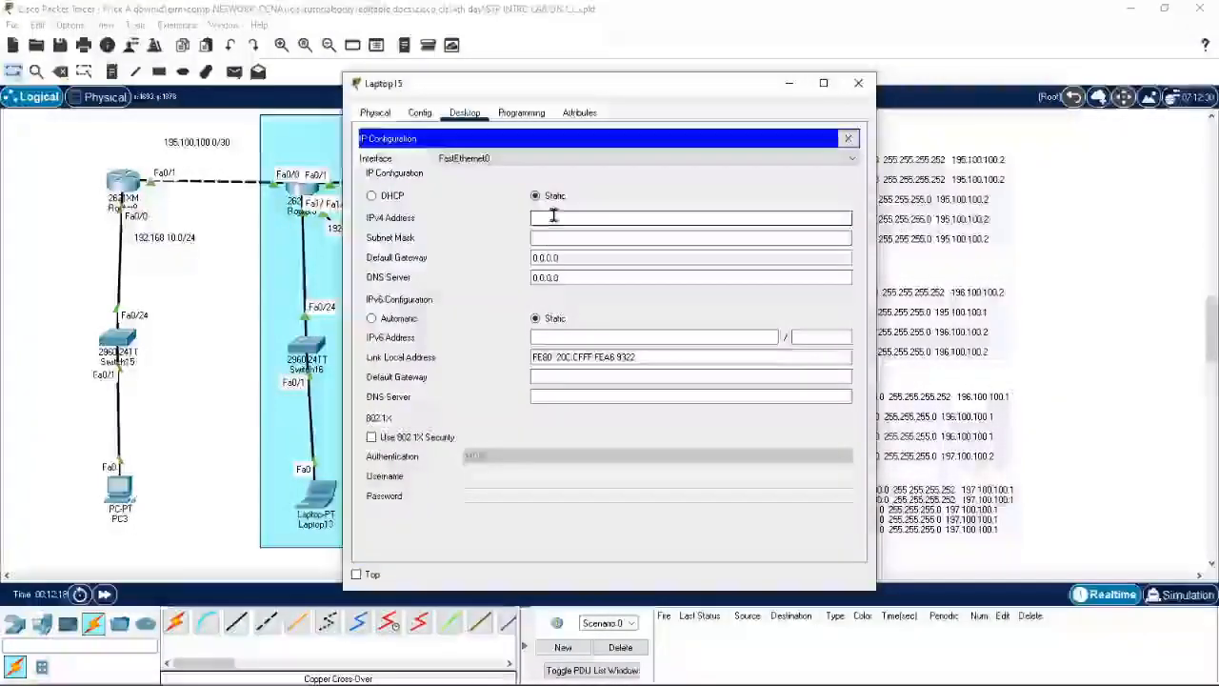
left_click(553, 217)
type("192.168.50.")
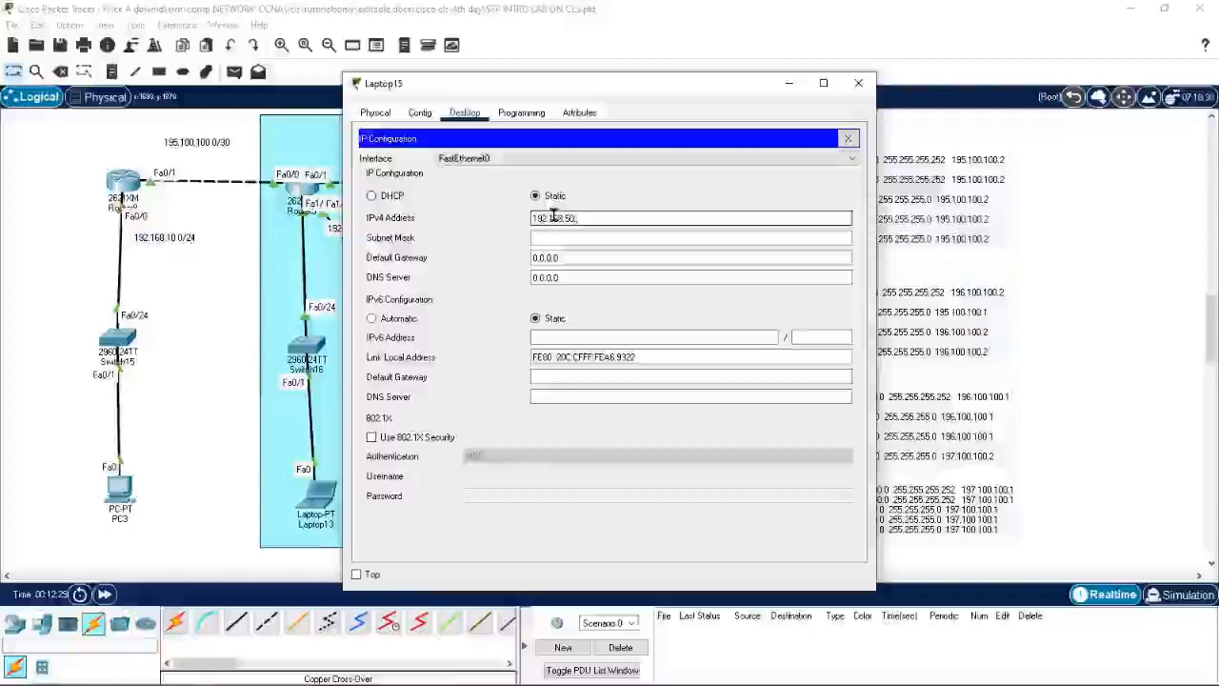
type("250")
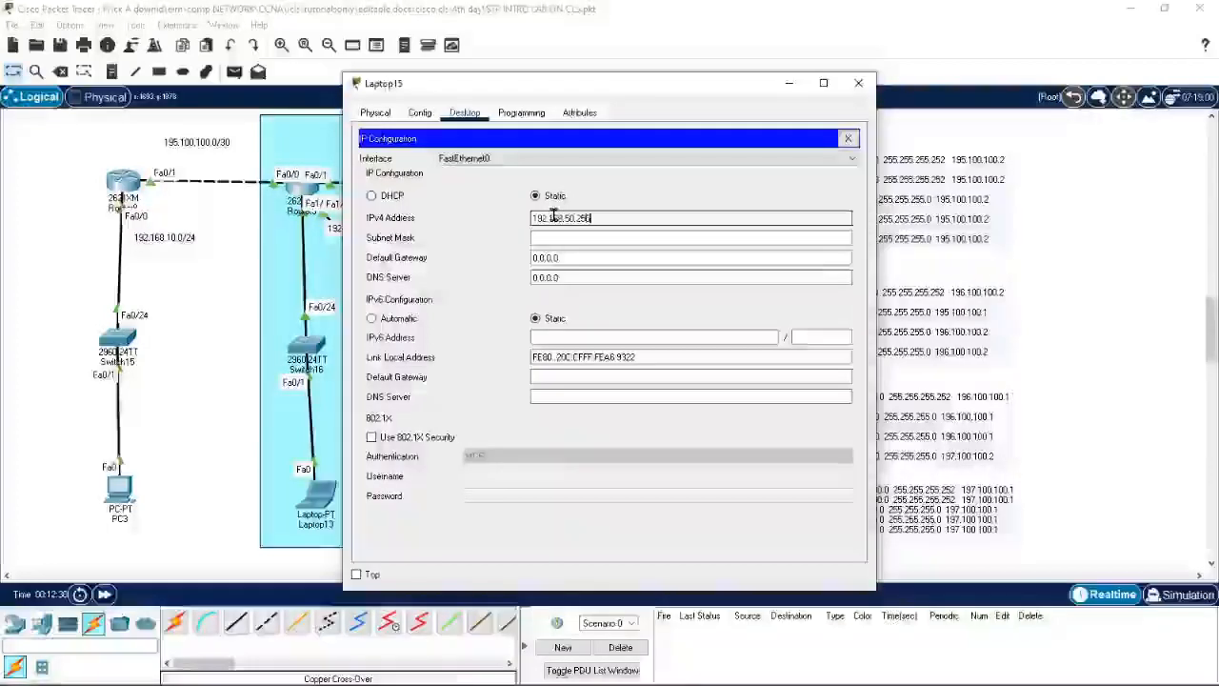
left_click(599, 238)
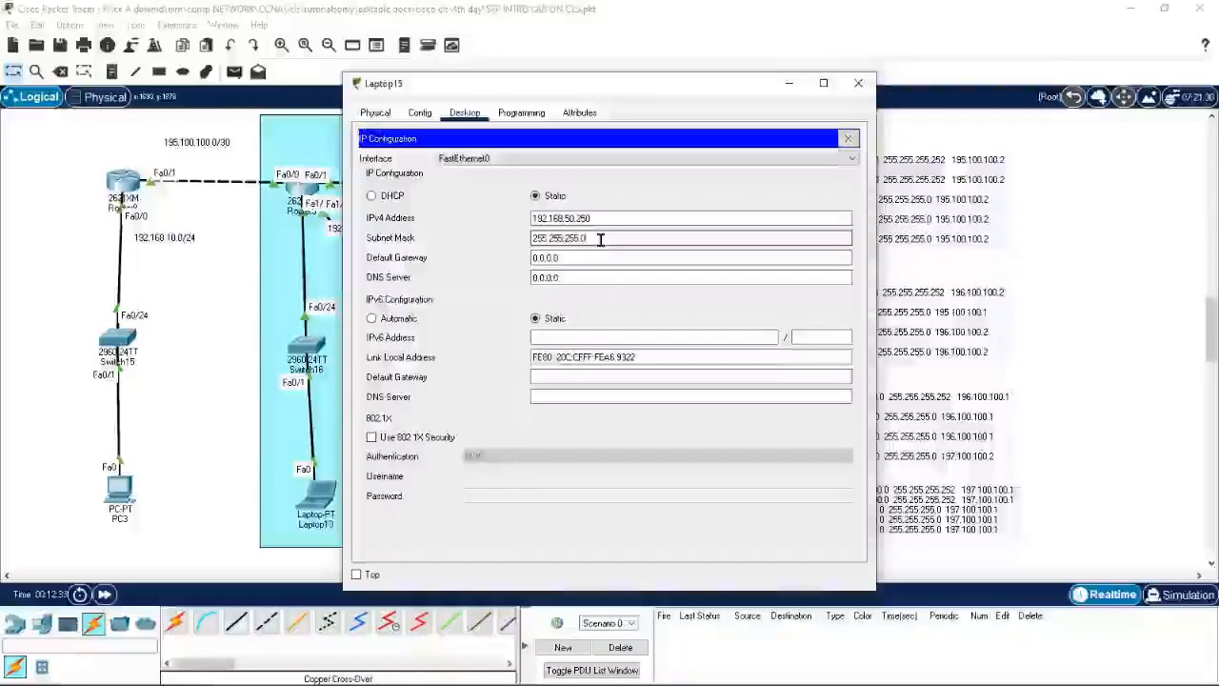
Set Laptop15's IPv4 default gateway to 192.168.50.1 and close its window
left_click(545, 257)
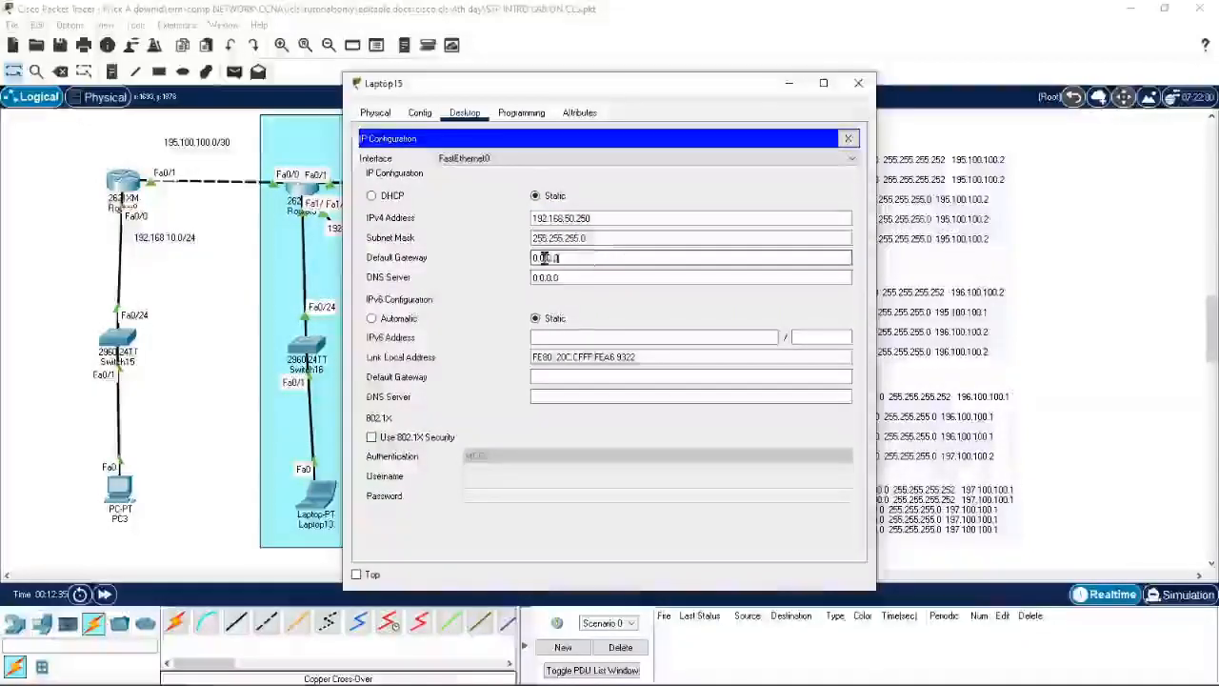
left_click_drag(579, 256, 485, 260)
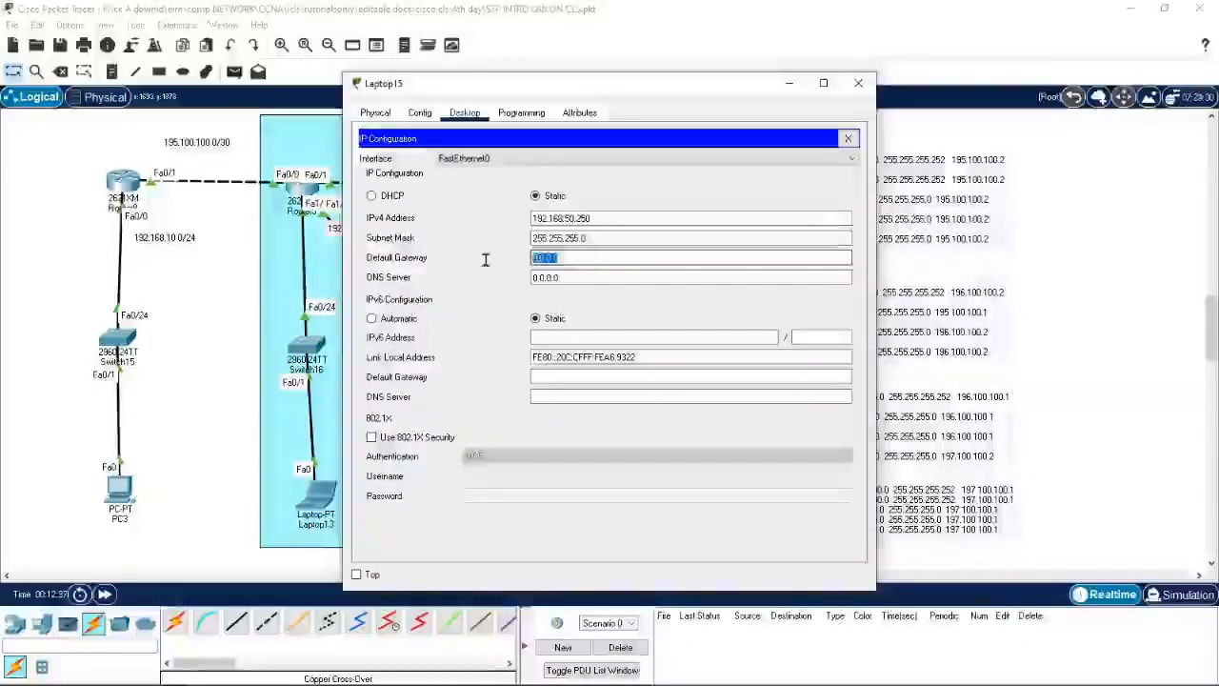
key("BackSpace")
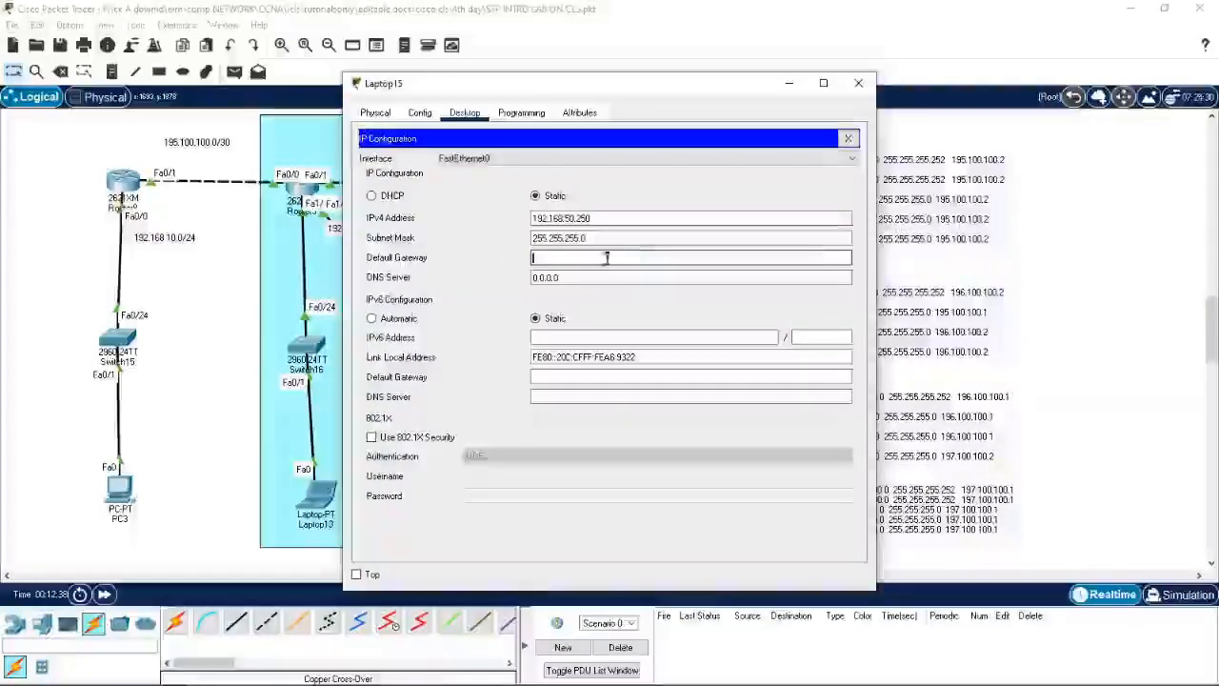
type("192.168.50.1")
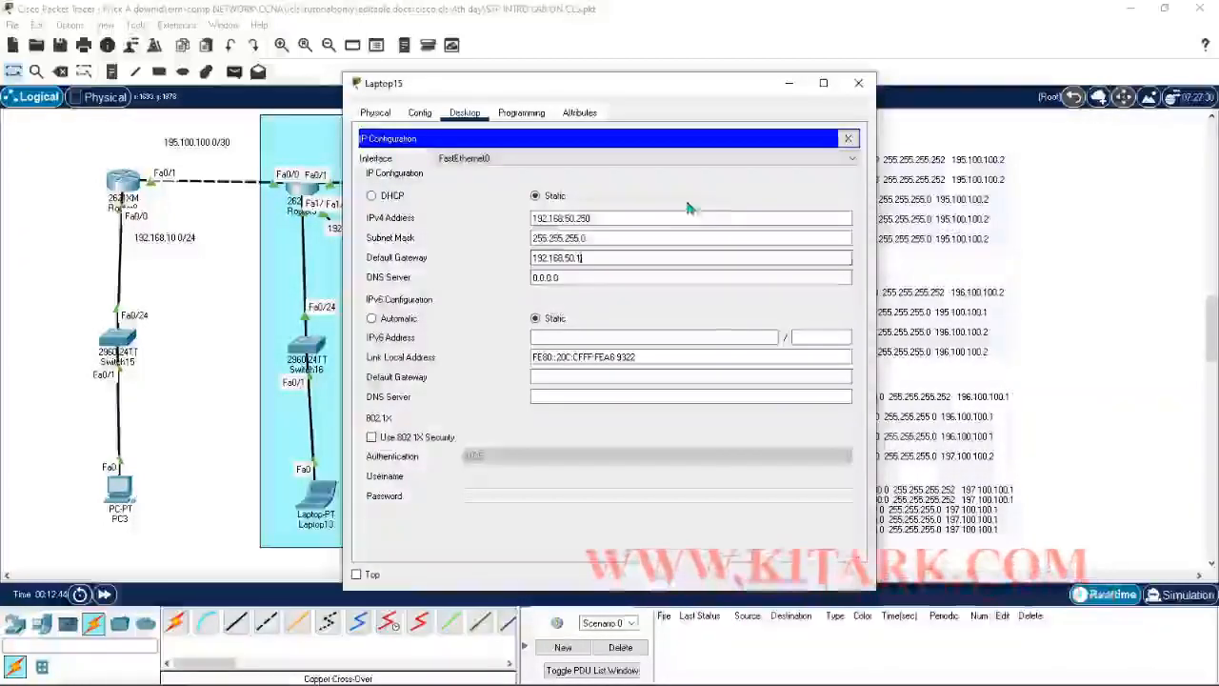
left_click(858, 84)
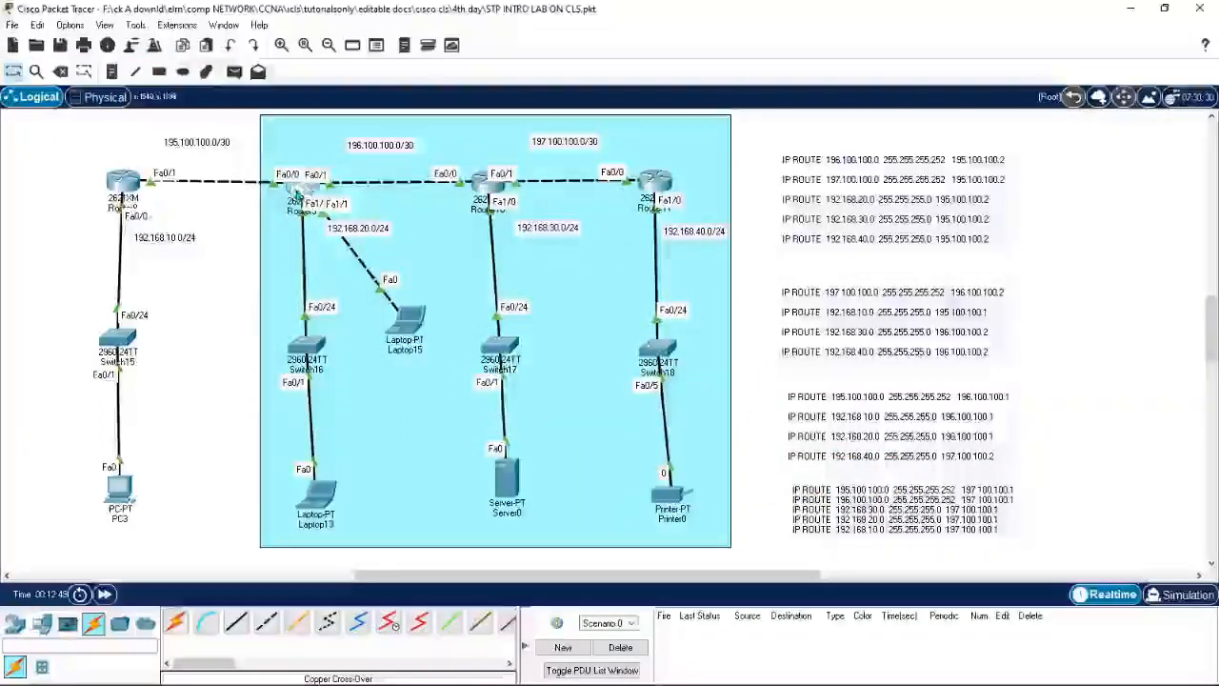
Open Router9's command-line interface with its window moved clear of Router9 and Laptop15 in the topology
left_click(297, 190)
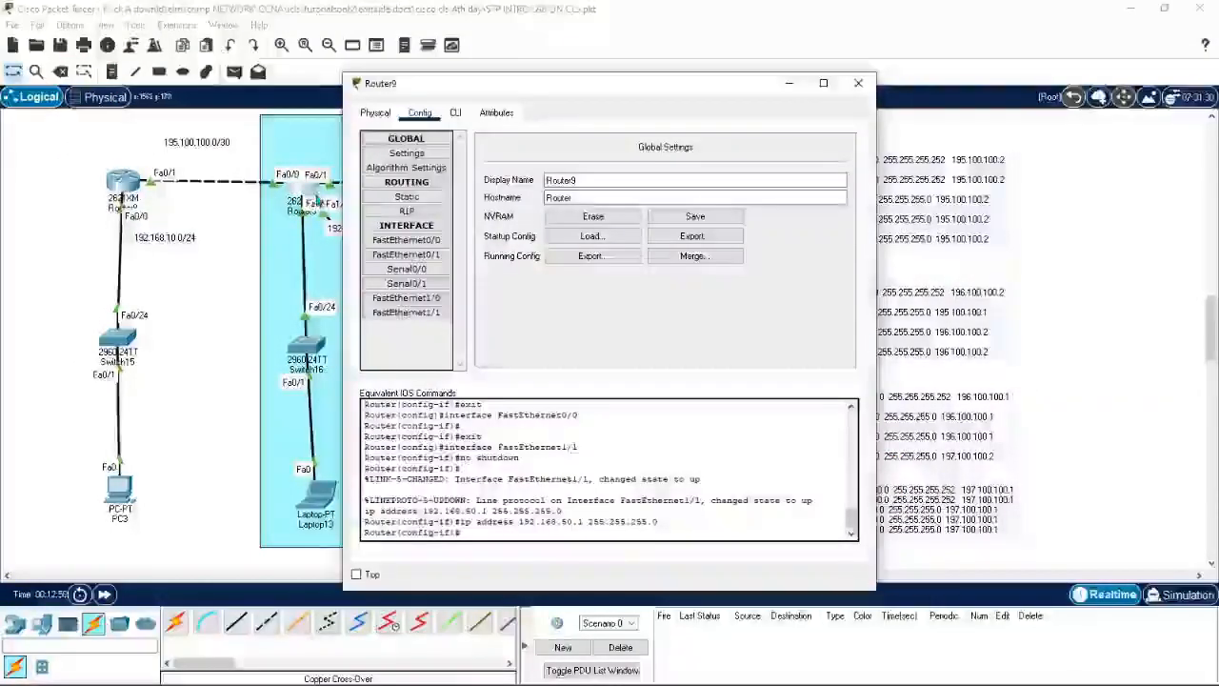
left_click_drag(630, 83, 855, 83)
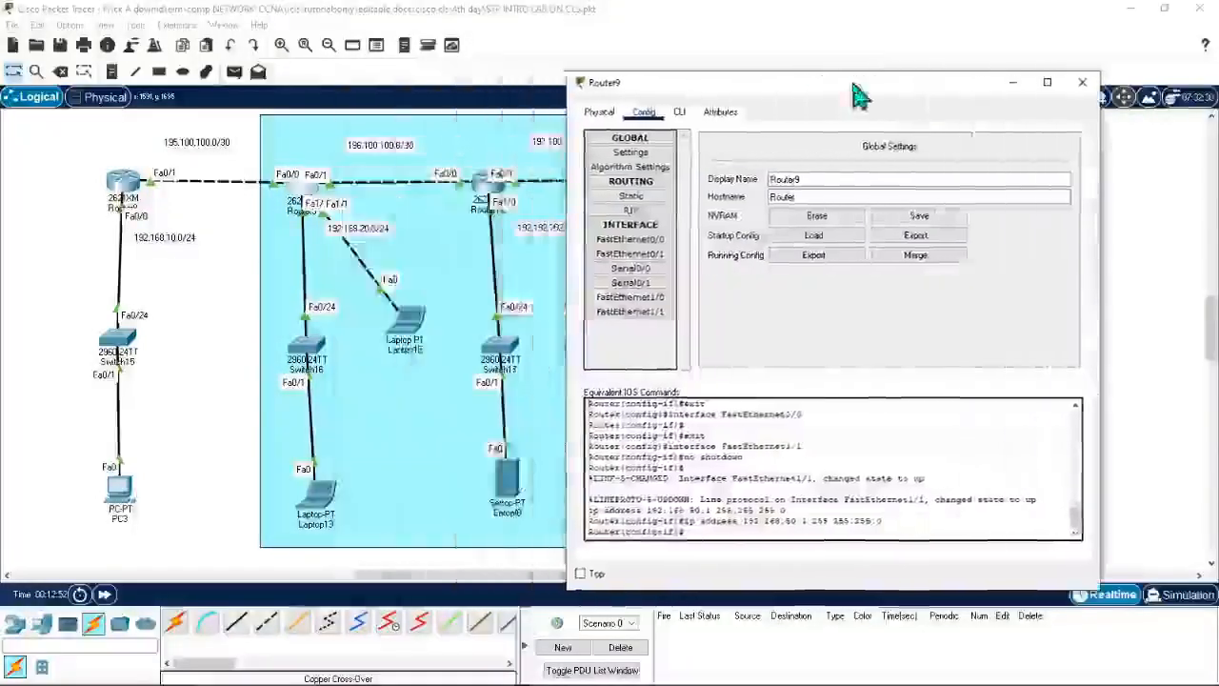
left_click(679, 111)
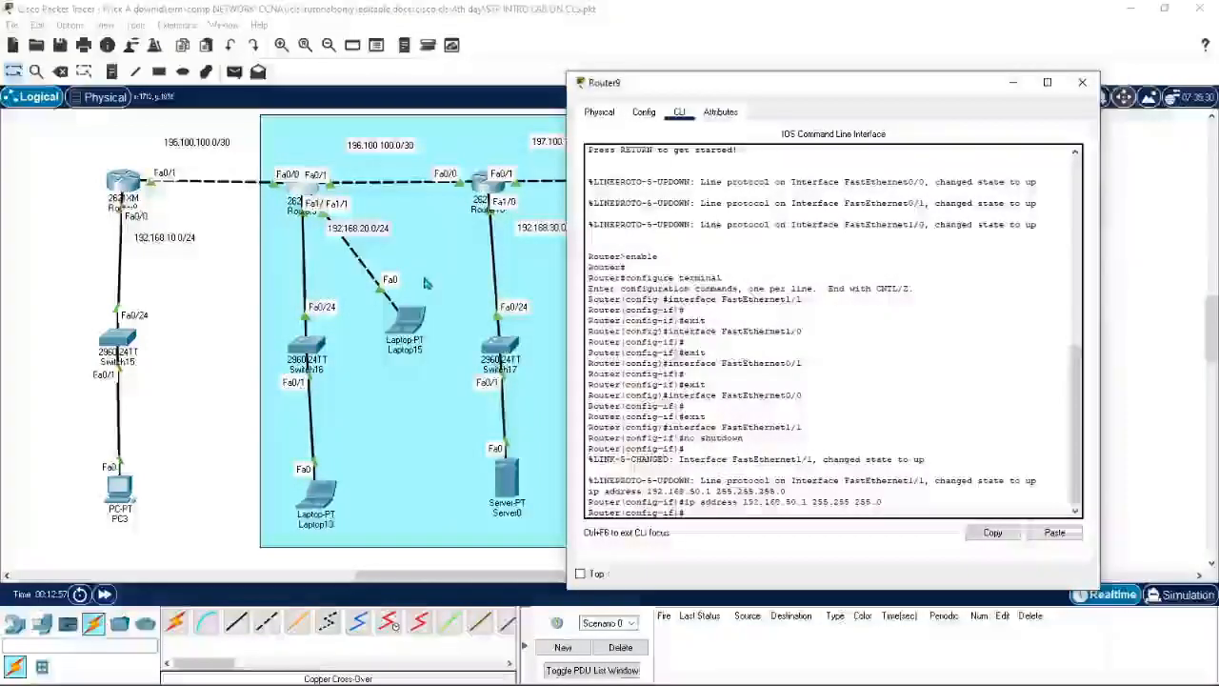
Add a 192.168.50.0/24 note beside Laptop15's link and move the 192.168.20.0/24 note to the other side of the Router9–Switch16 link
left_click(74, 128)
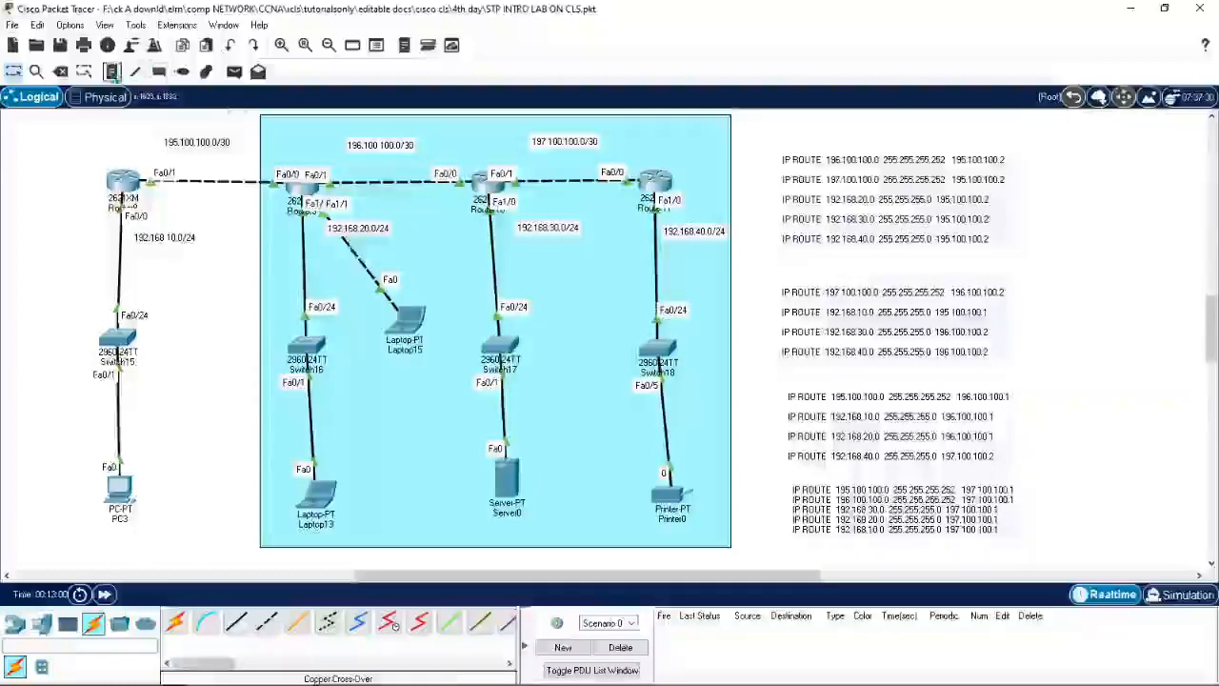
left_click(112, 71)
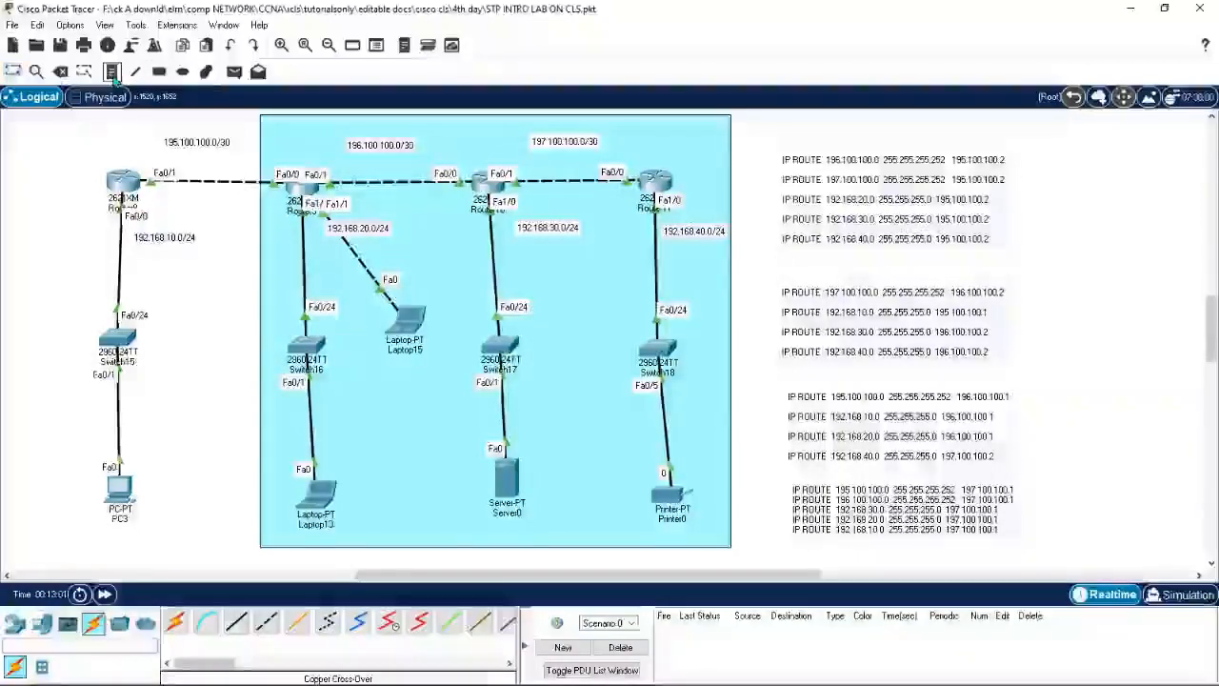
left_click(363, 204)
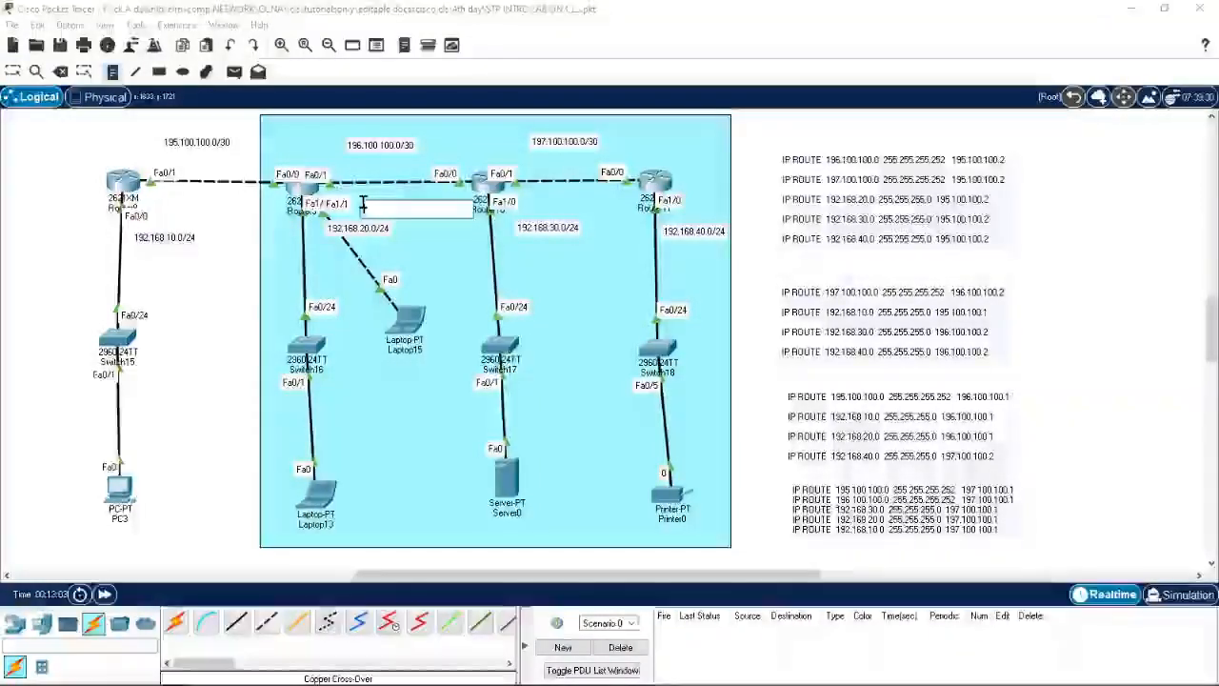
type("192.168.50.0/24")
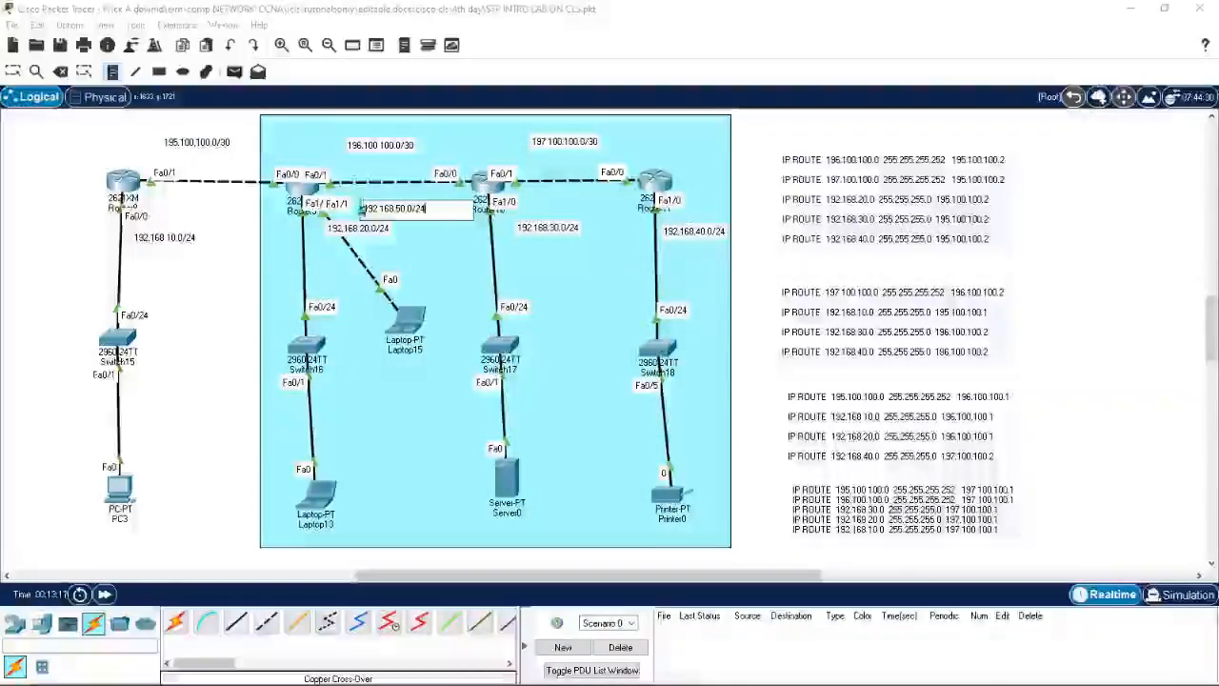
left_click(14, 72)
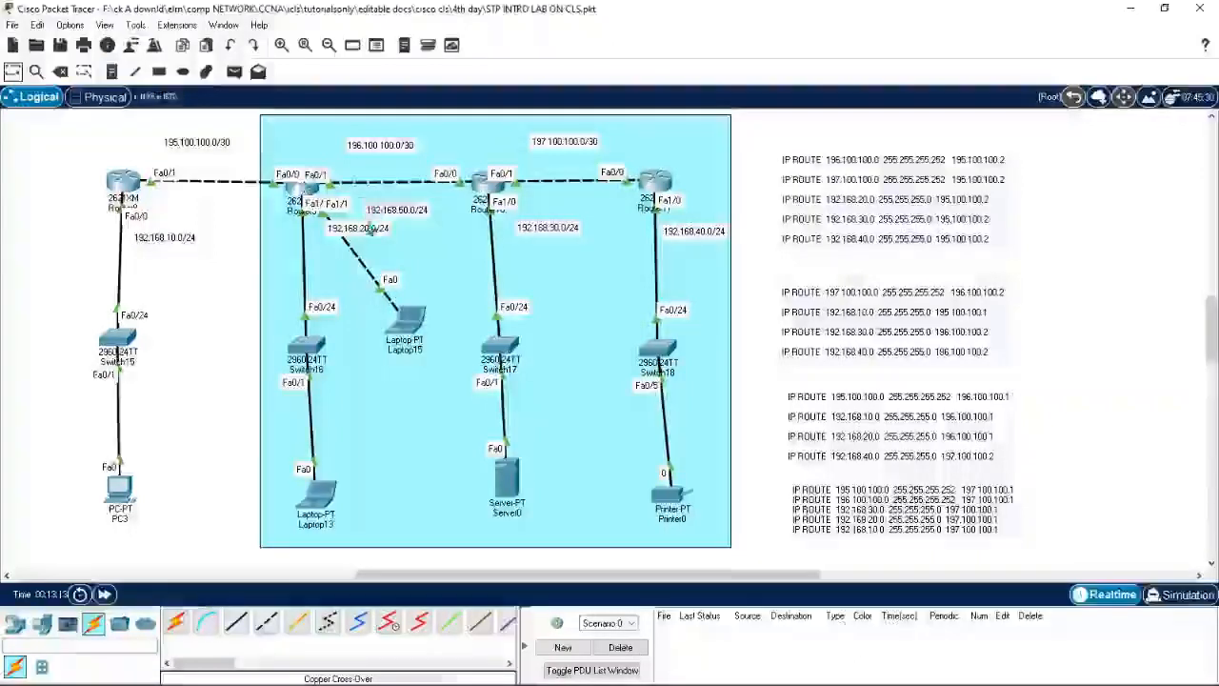
left_click_drag(370, 232, 281, 235)
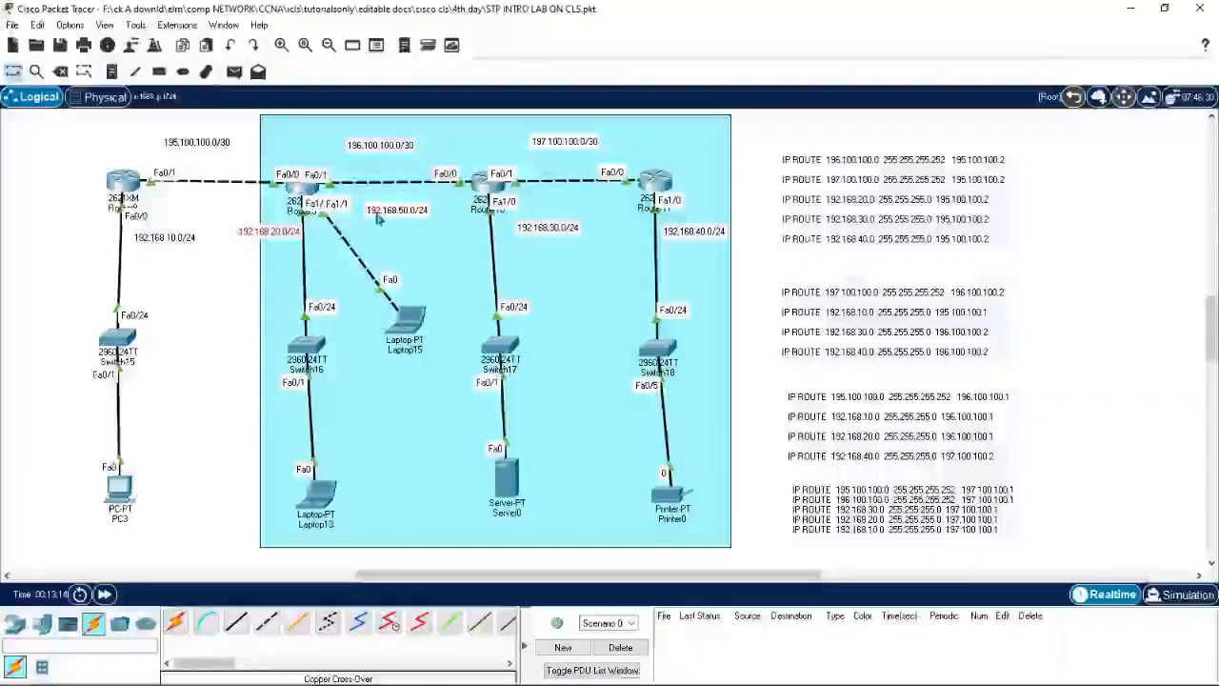
left_click_drag(378, 217, 355, 226)
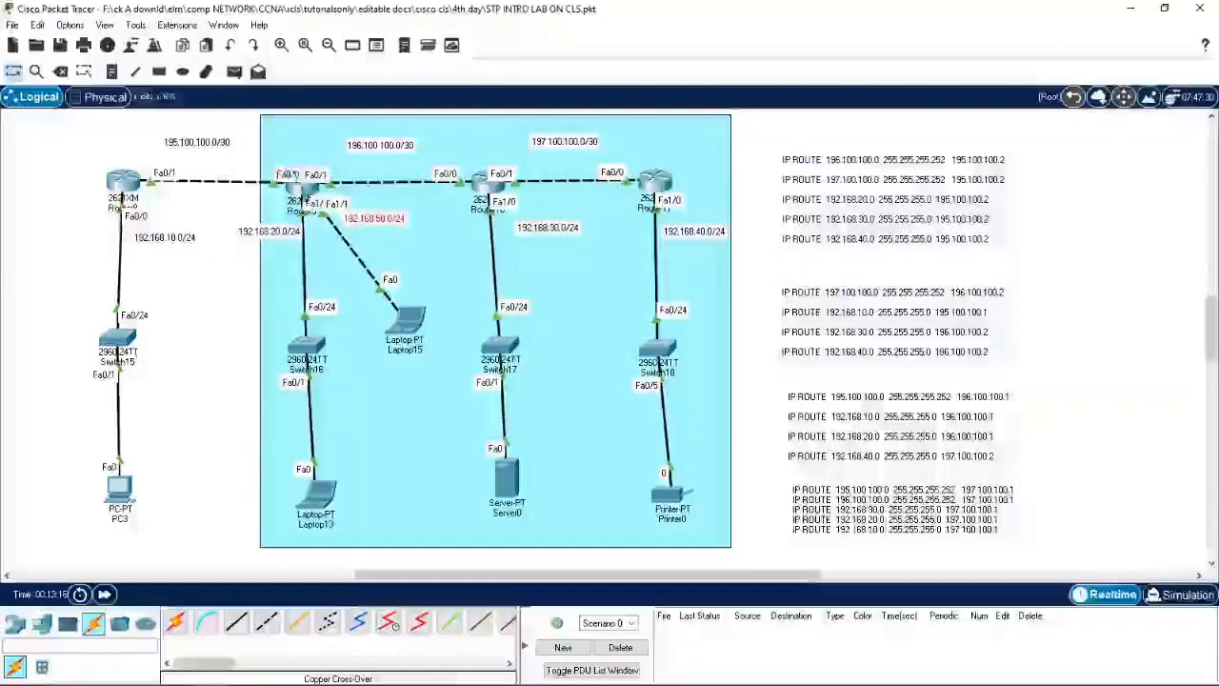
Leave configuration mode in Router9's command line and display its routing table with SH IP ROUTE
left_click(301, 189)
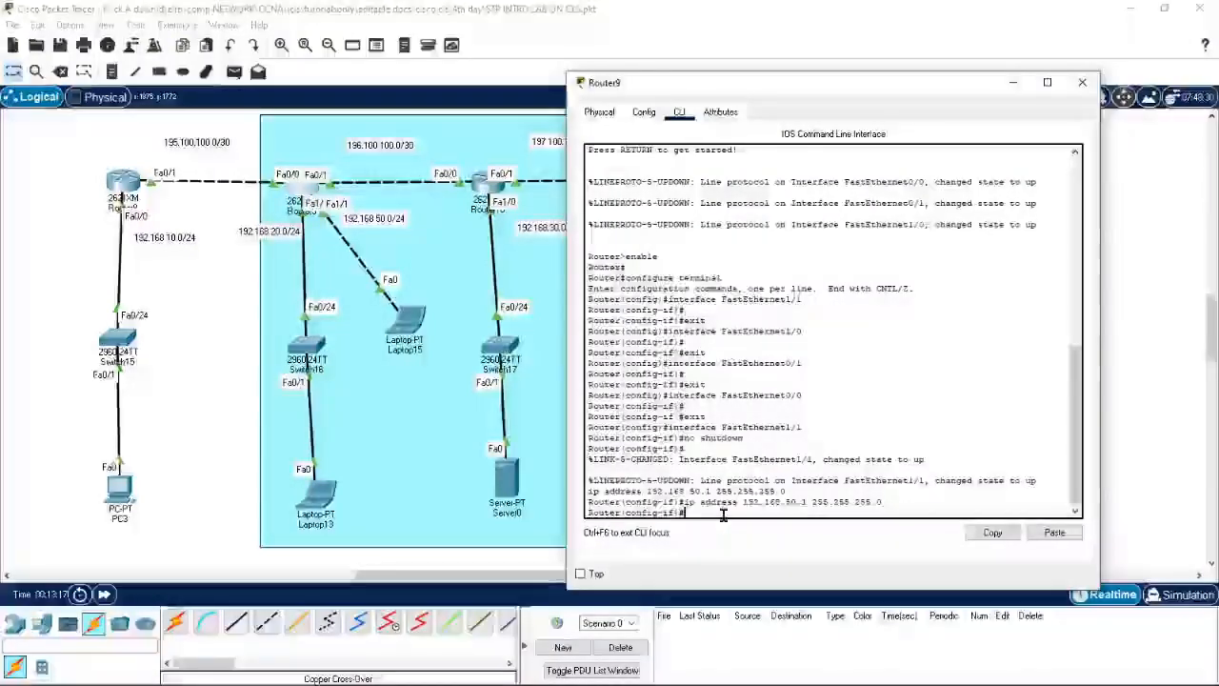
key("ctrl+z")
key("Return")
key("Return")
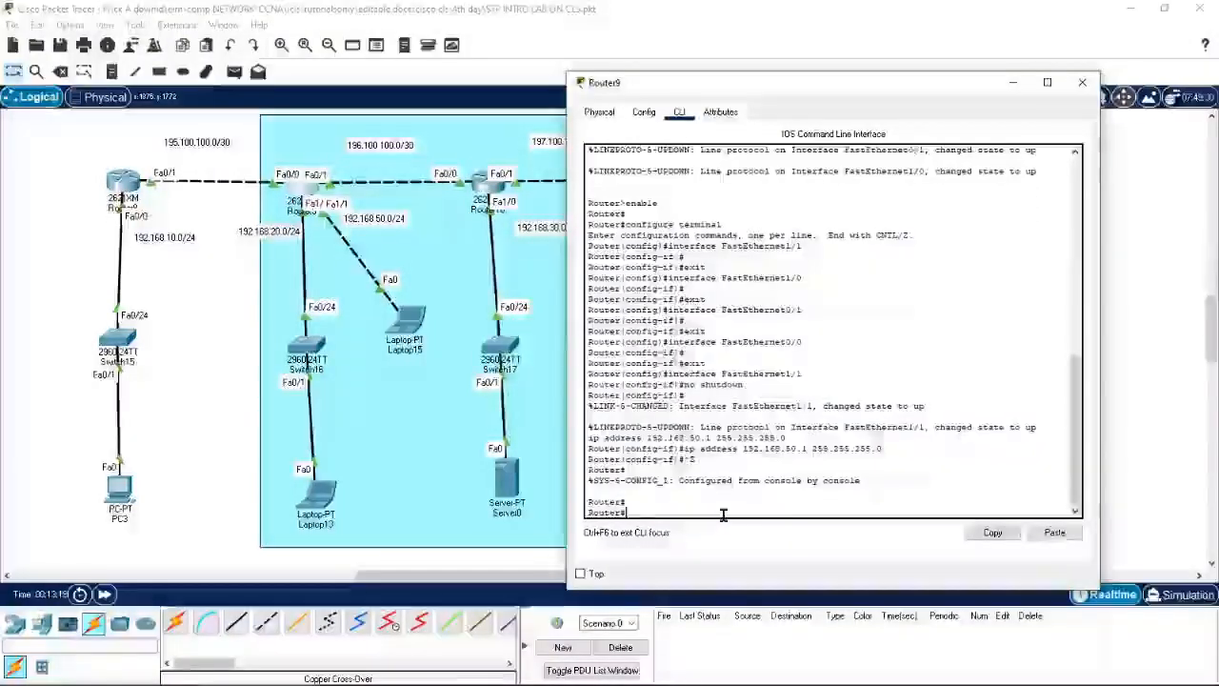
key("Return")
key("Return")
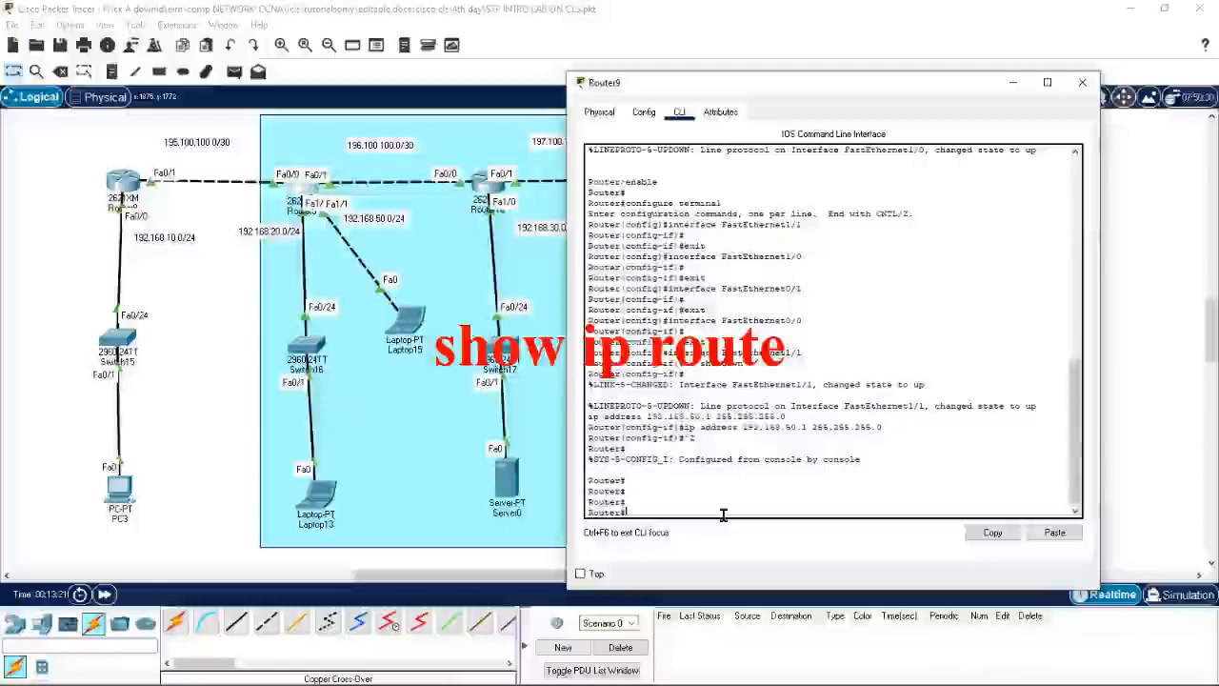
type("SH IP ROUTE")
key("Return")
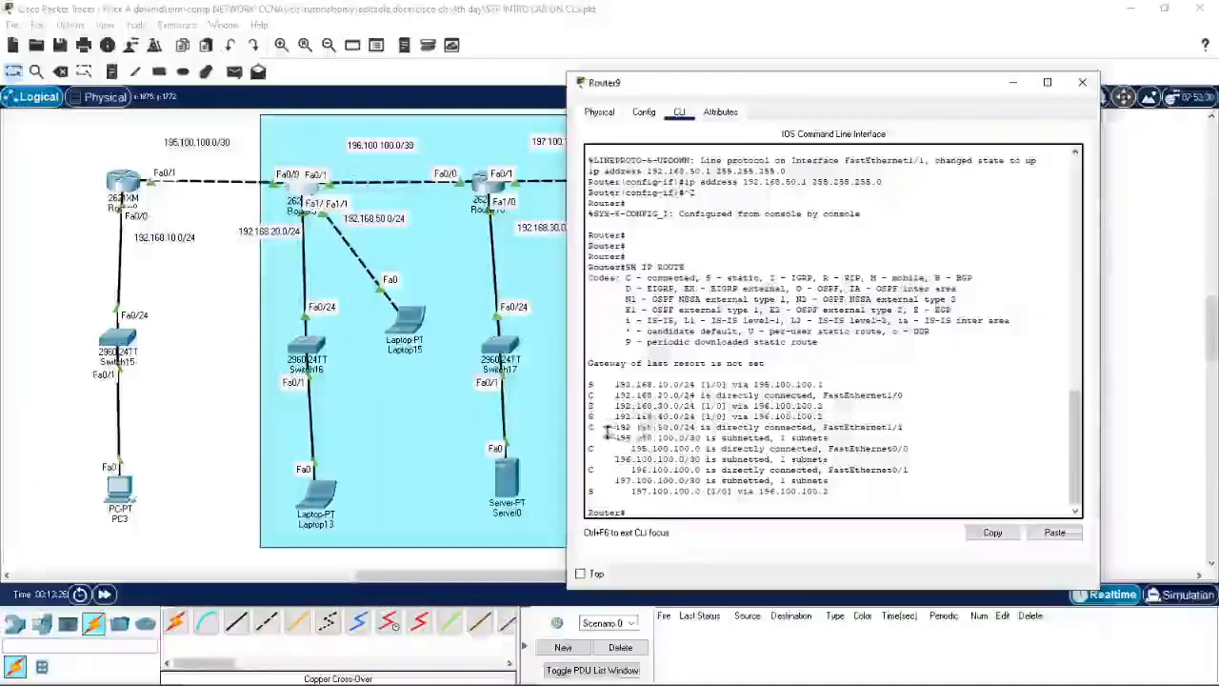
Examine the 192.168.50.0/24 entry in Router9's routing table and return to the topology
left_click_drag(588, 428, 599, 429)
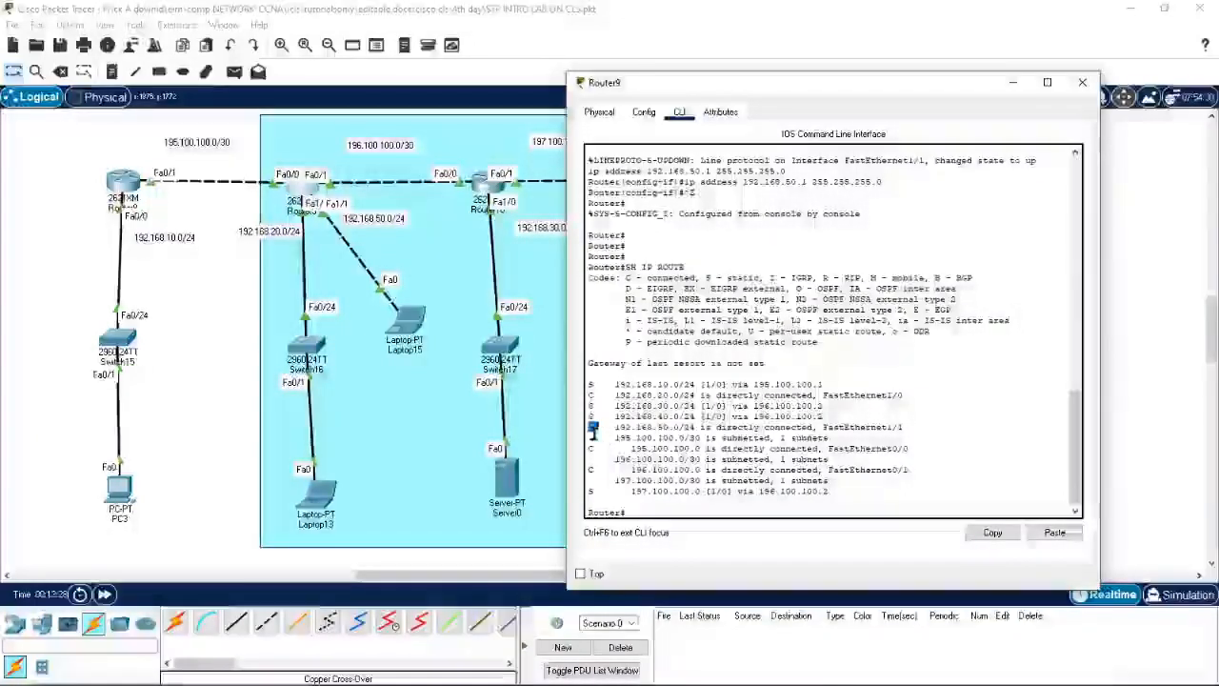
left_click_drag(611, 427, 898, 428)
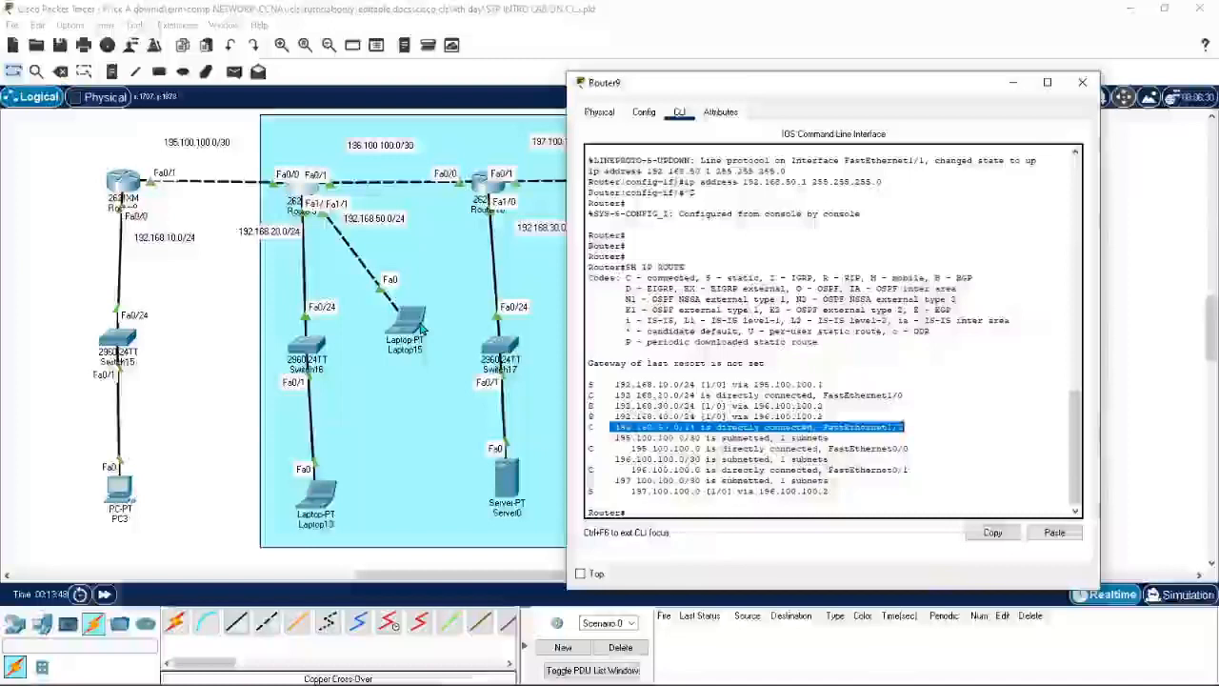
left_click(641, 493)
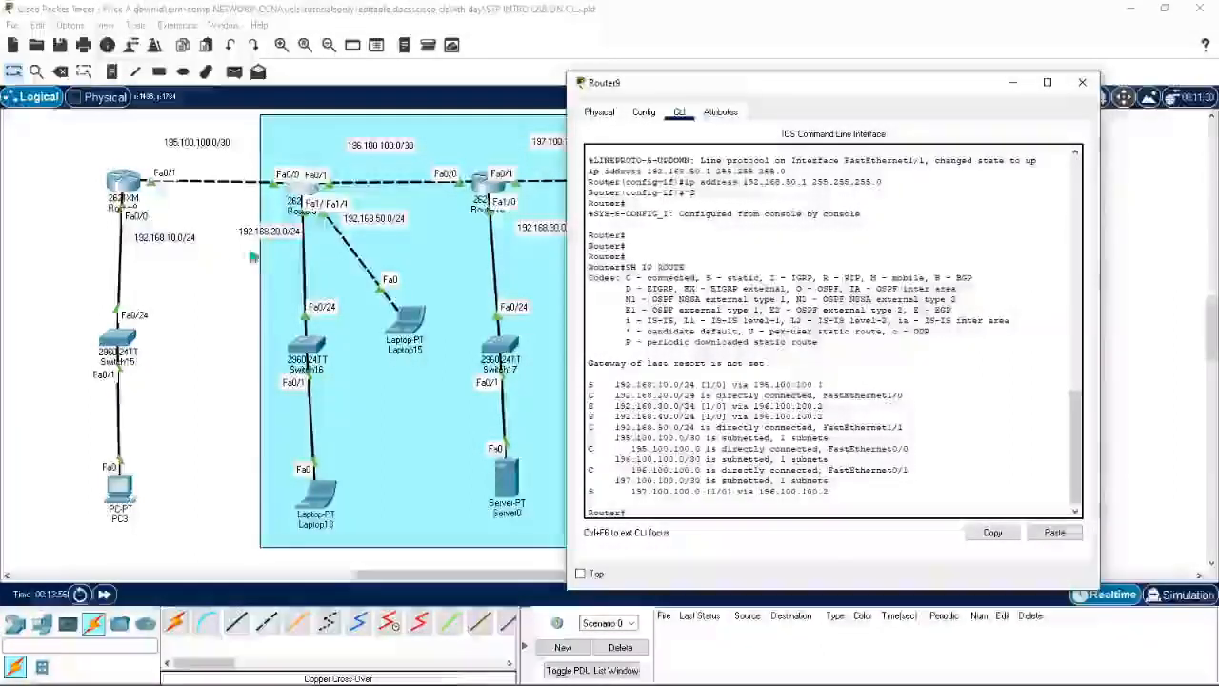
left_click(210, 205)
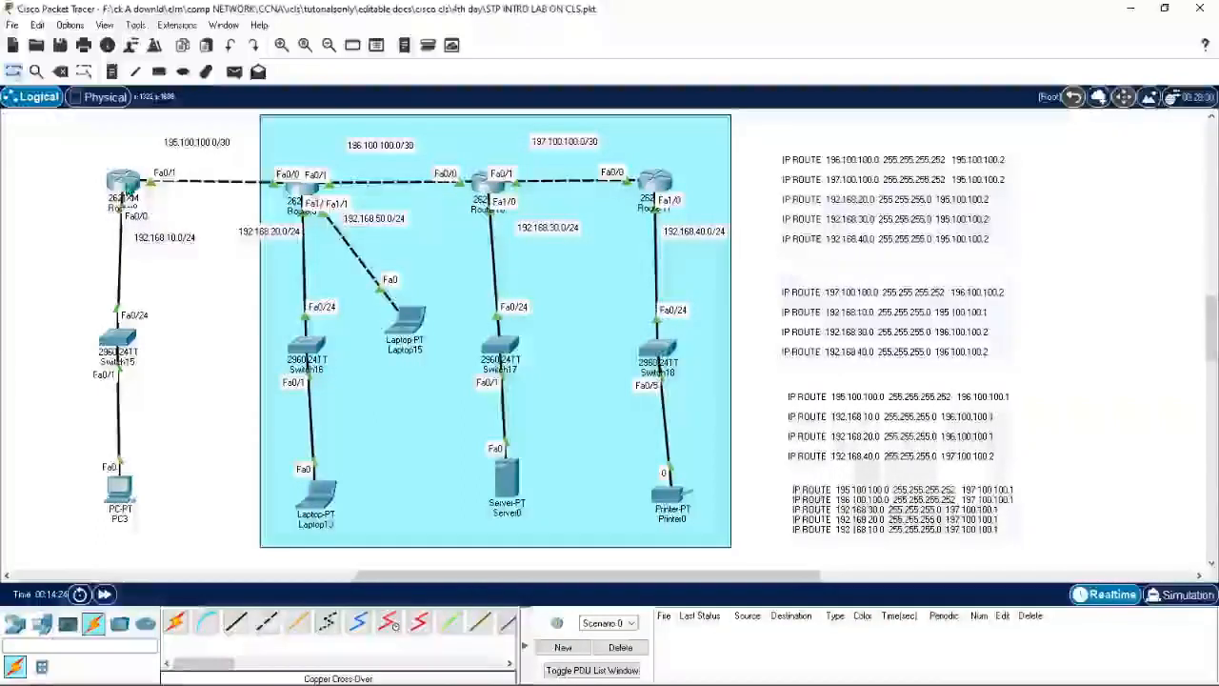
Open Router8's command line and examine the gateway of last resort line in its routing table output
mouse_move(124, 197)
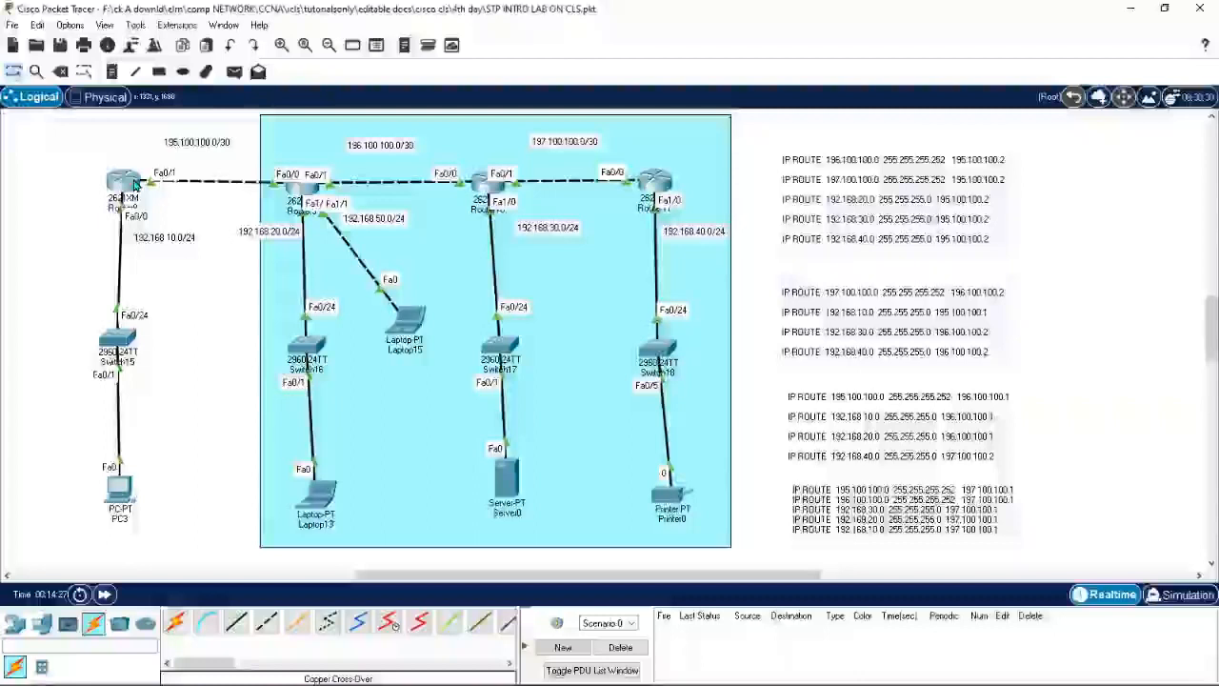
left_click(135, 183)
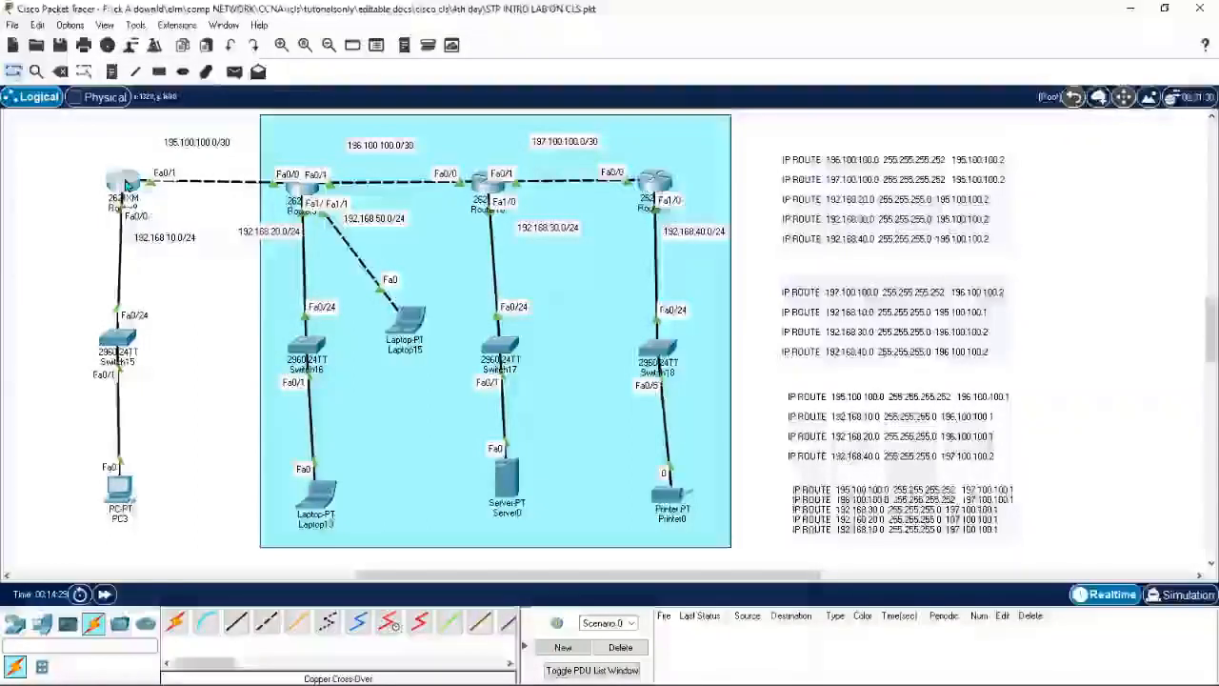
type("c")
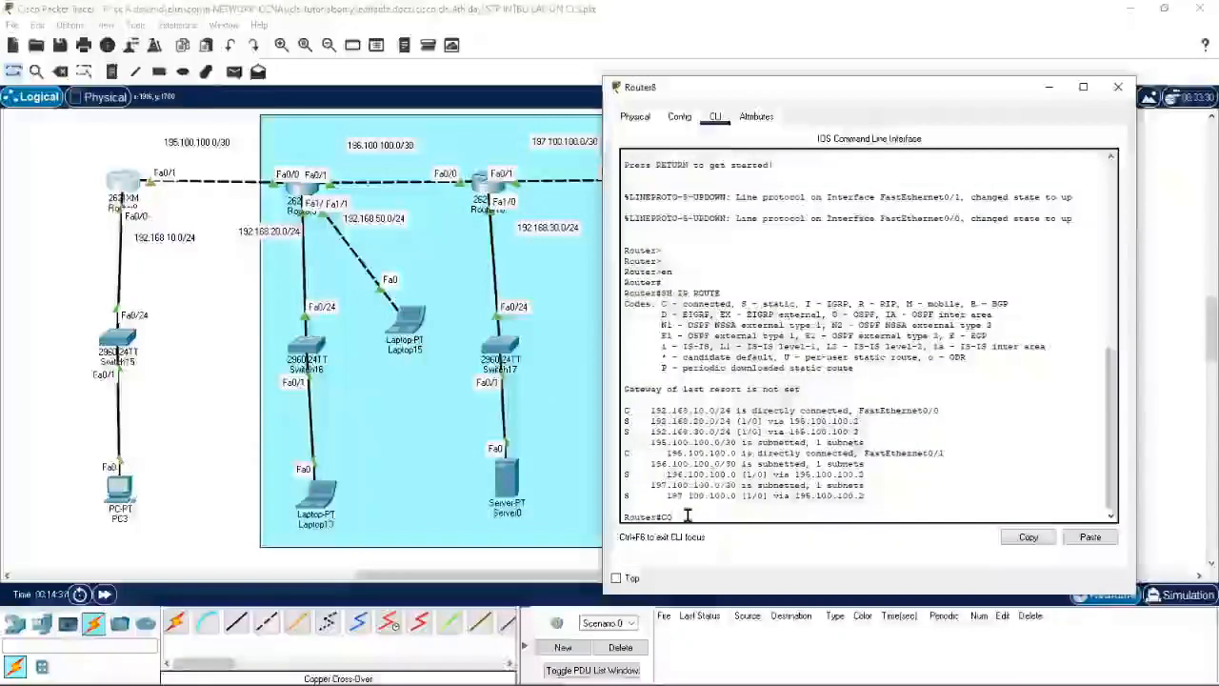
key("BackSpace")
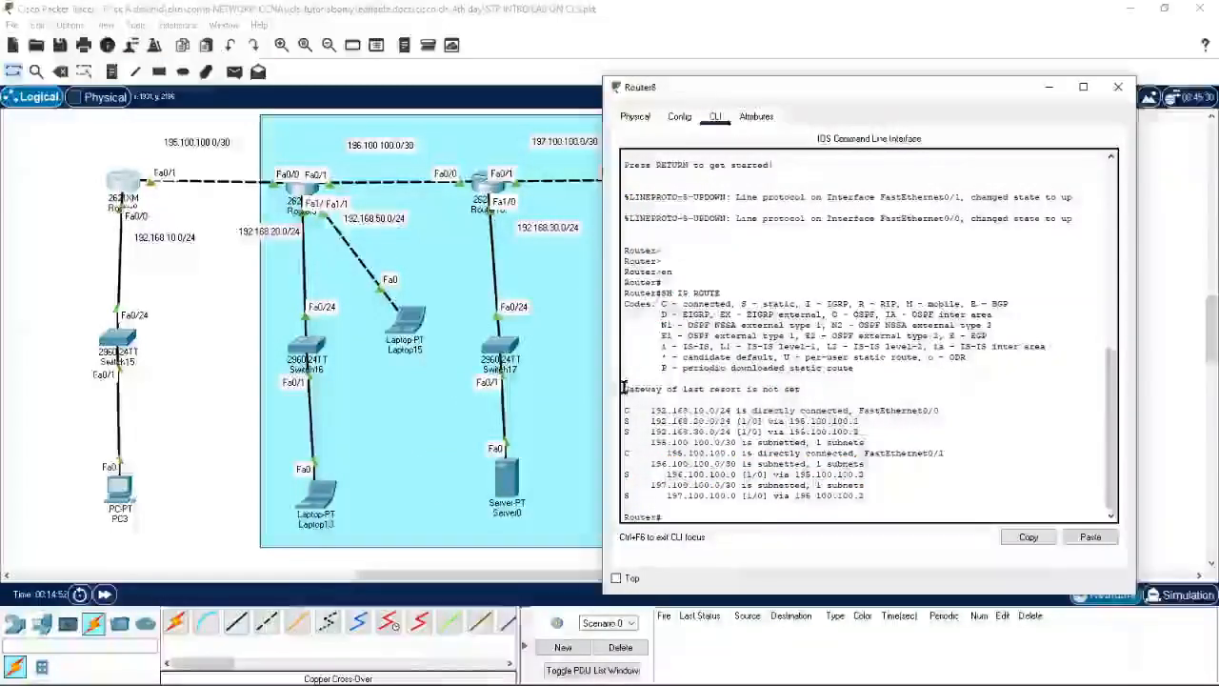
left_click_drag(625, 387, 800, 388)
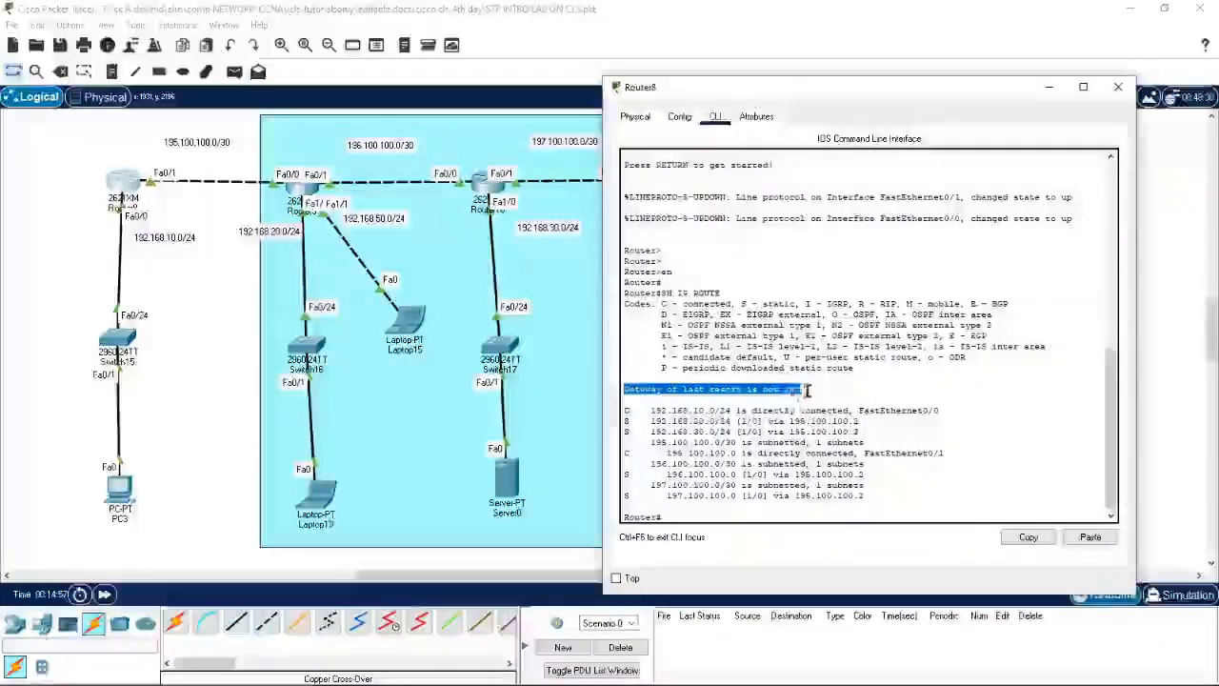
left_click(808, 391)
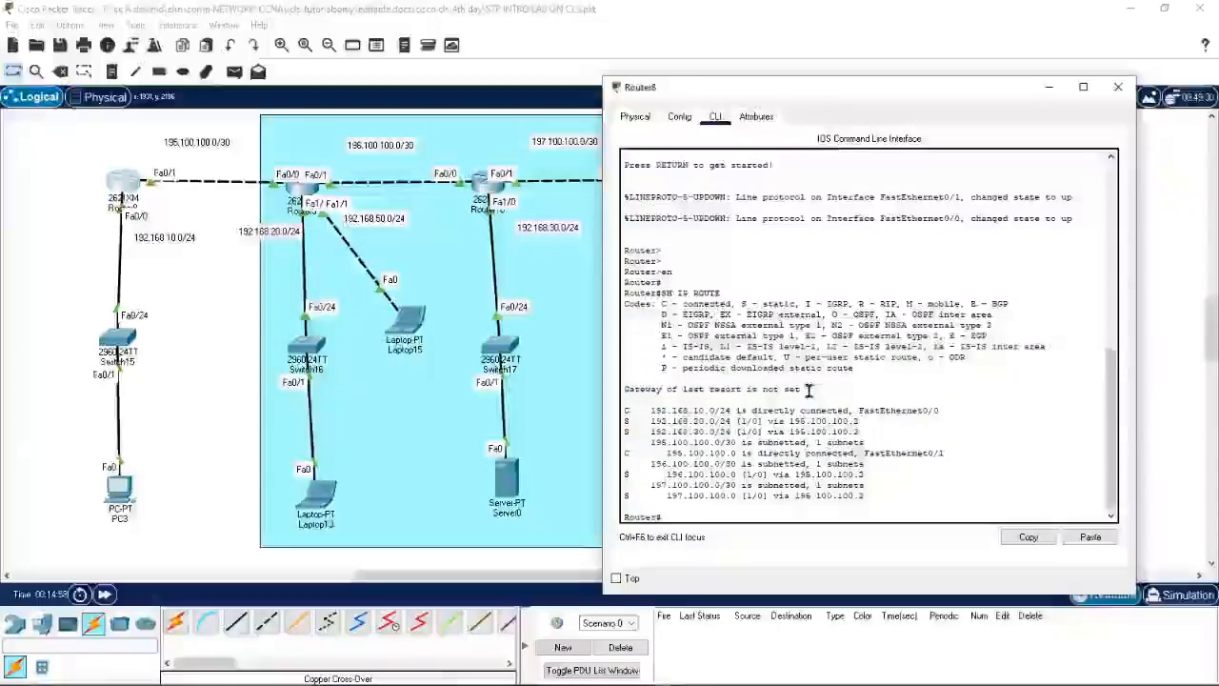
Examine the gateway of last resort line and the listed connected and static routes in Router8's routing table
left_click_drag(626, 390, 741, 393)
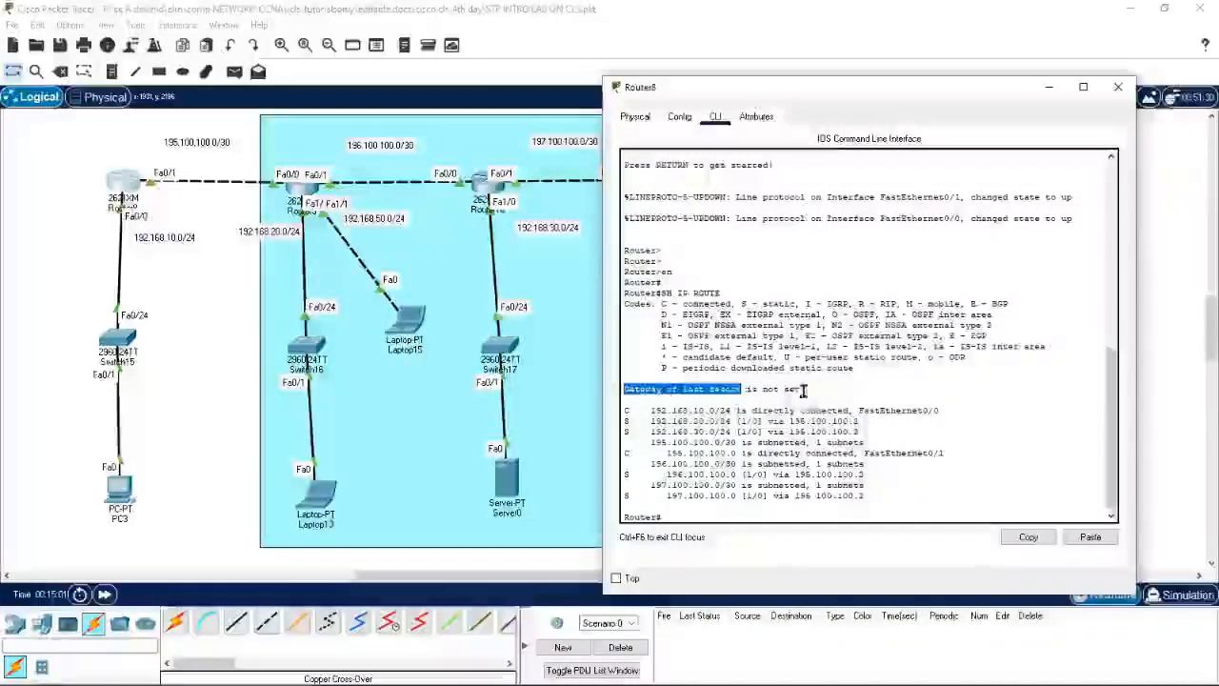
left_click_drag(800, 389, 747, 391)
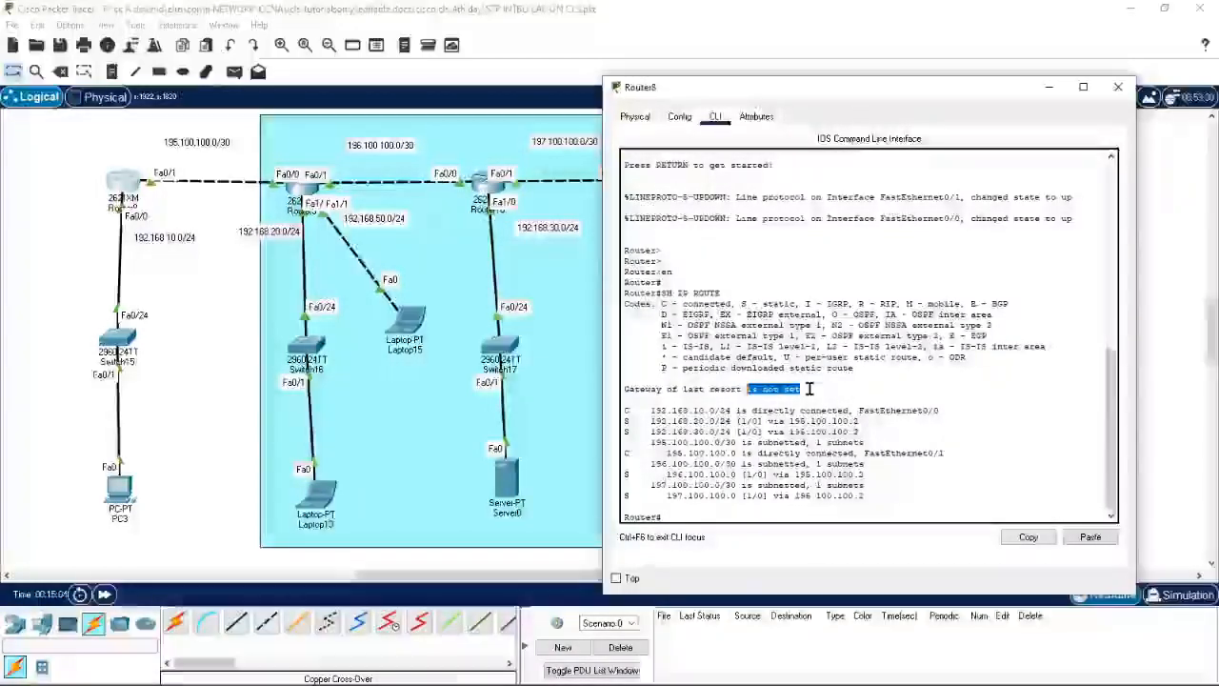
left_click_drag(876, 496, 626, 401)
left_click(639, 497)
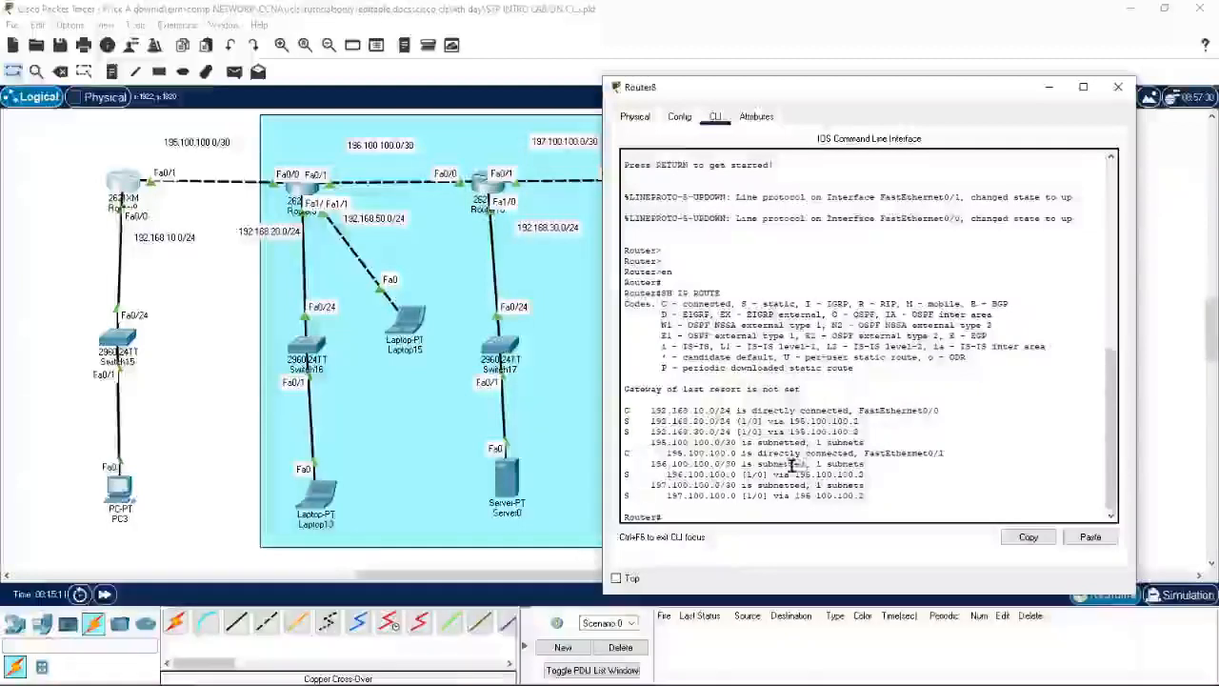
Enter global configuration mode in Router8's command line with CONFIG T
left_click(682, 517)
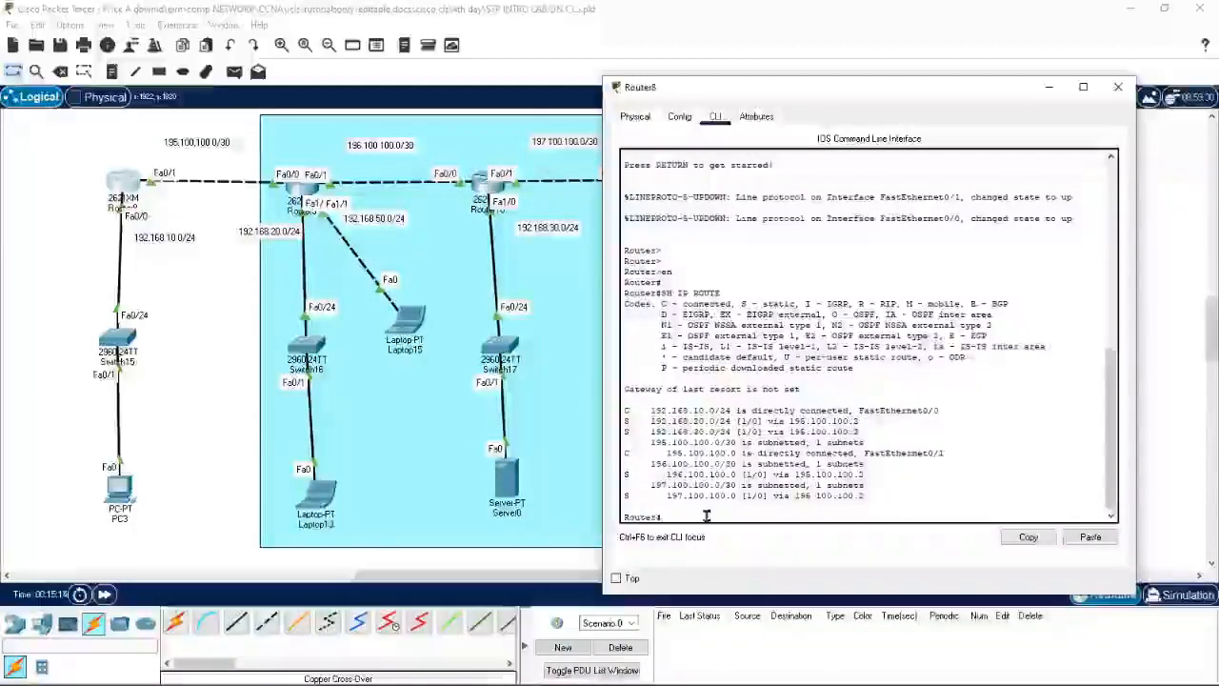
type("CONFIG T")
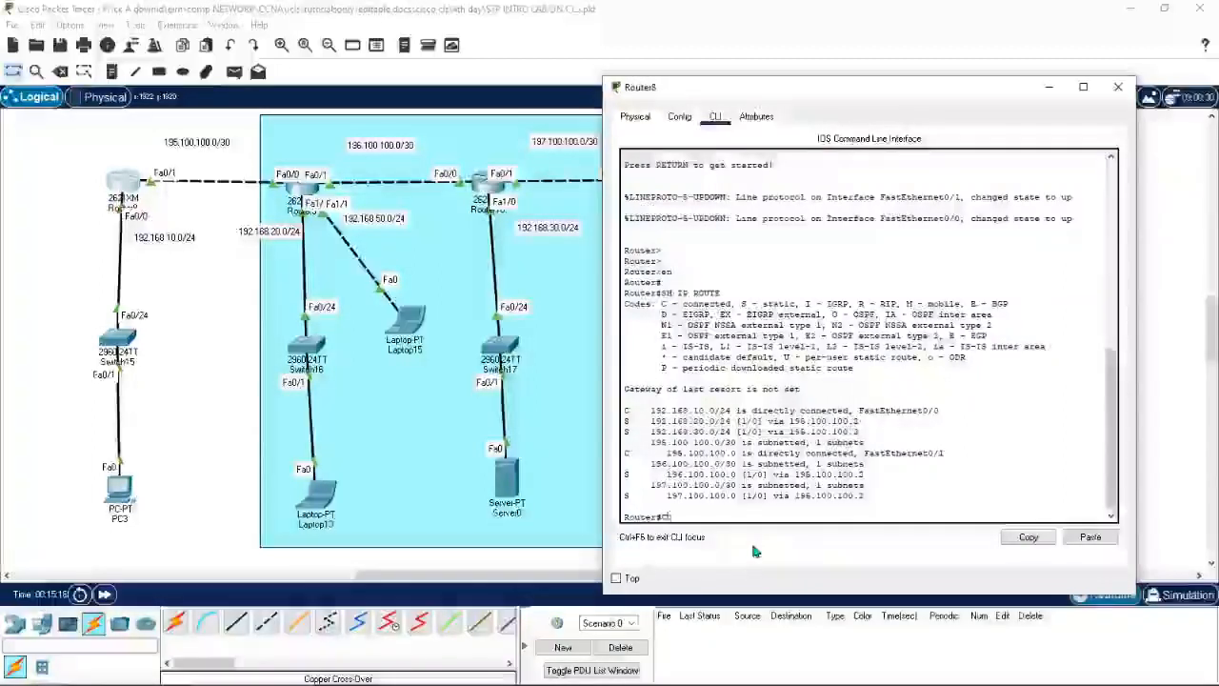
key("Return")
key("Return")
key("Return")
key("Return")
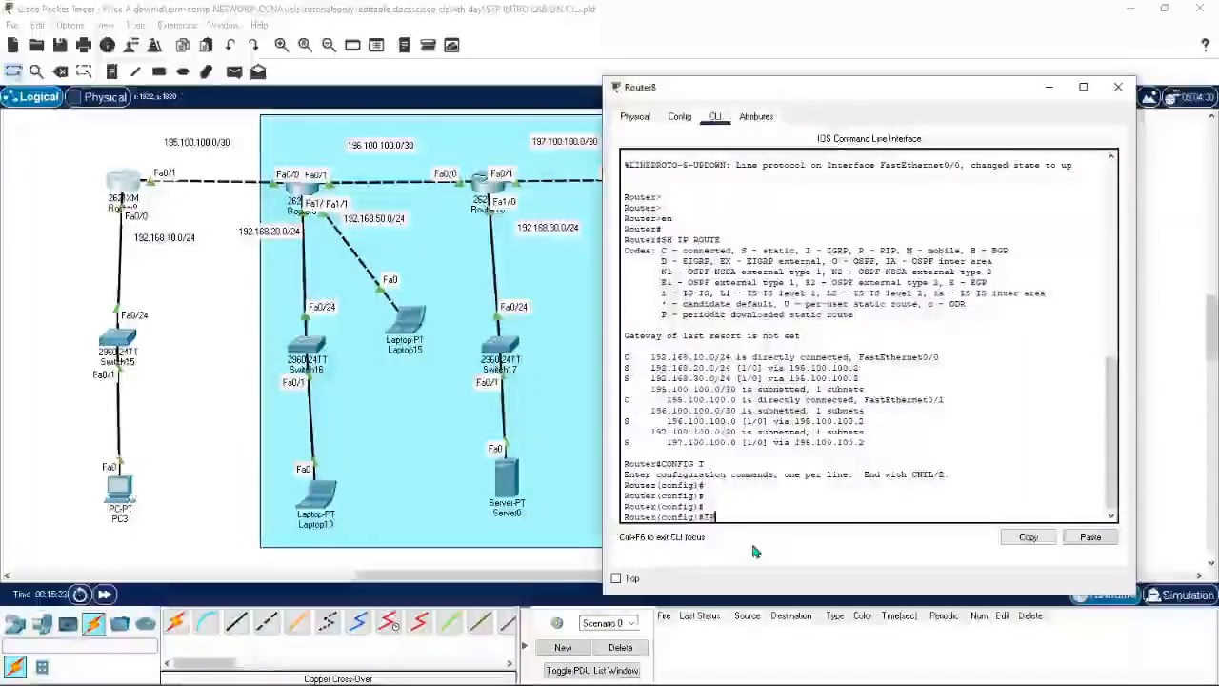
Add a default static route on Router8 with IP ROUTE 0.0.0.0 0.0.0.0 195.100.100.2
type("IP ")
type("R")
key("BackSpace")
key("BackSpace")
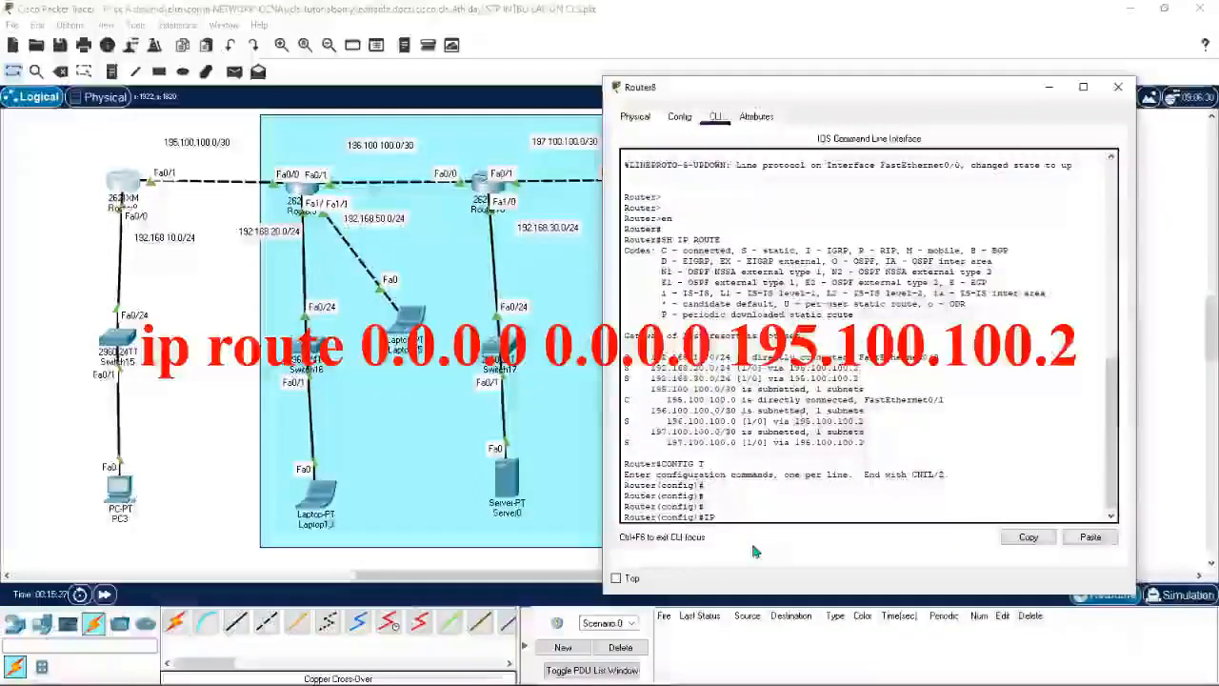
type("ROUTE ")
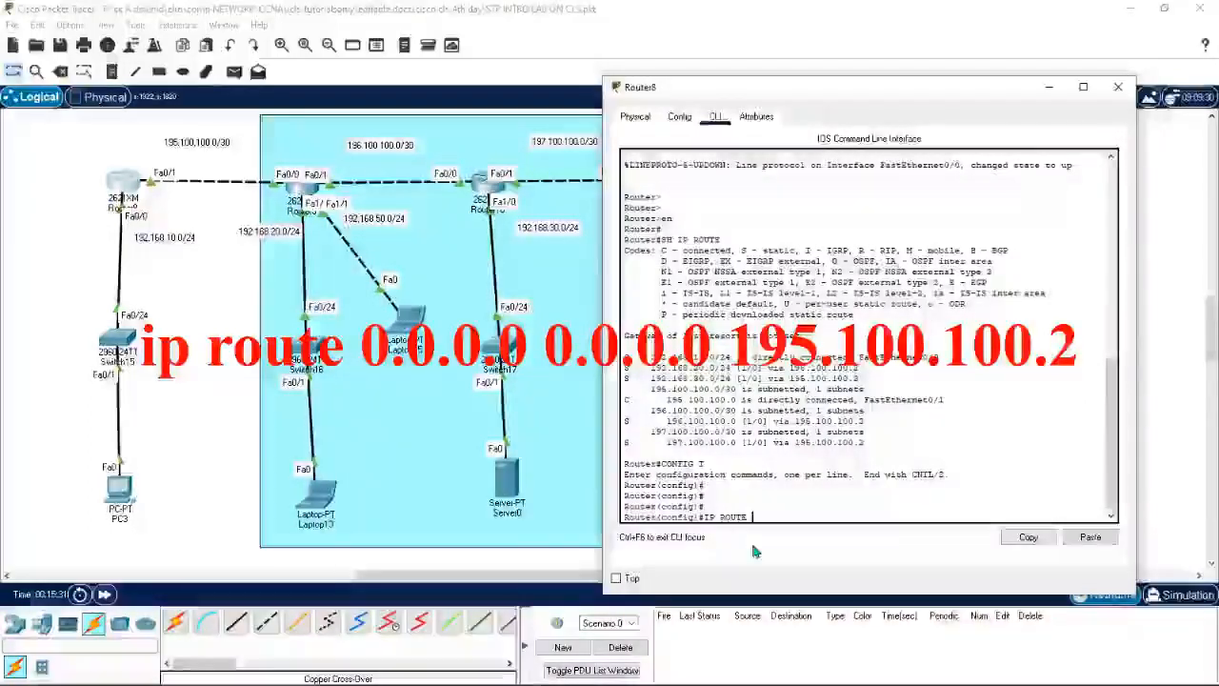
type("0.0.0.0")
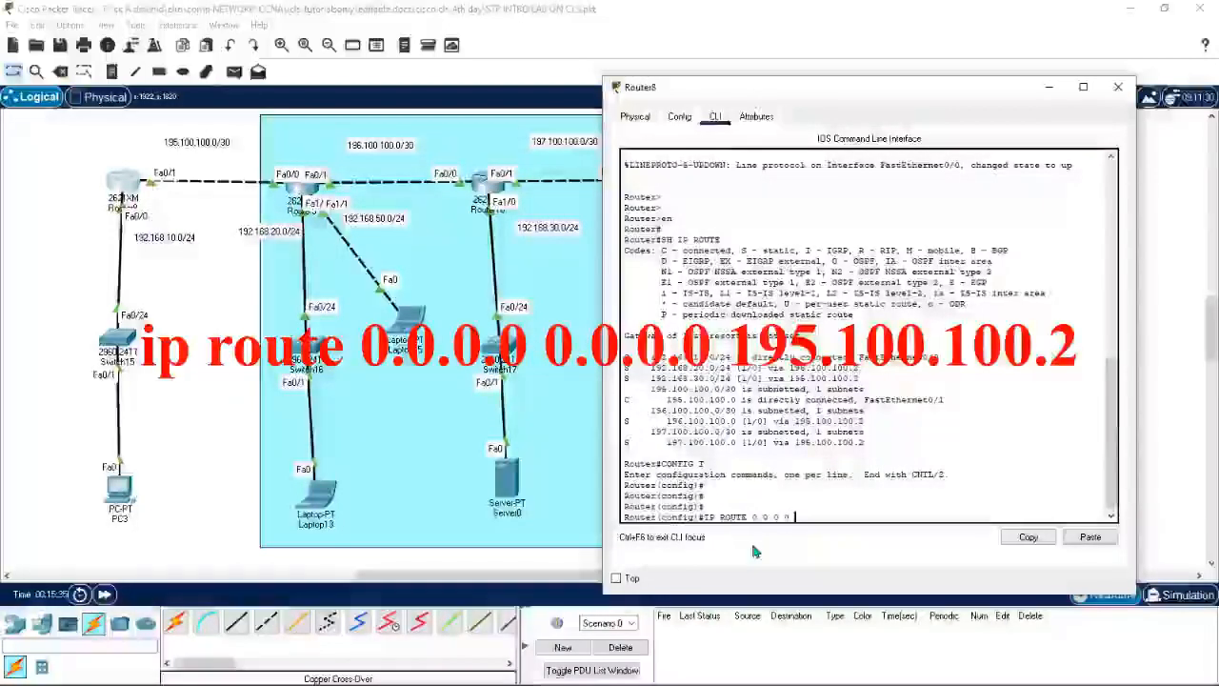
type(" 0.0.0.0")
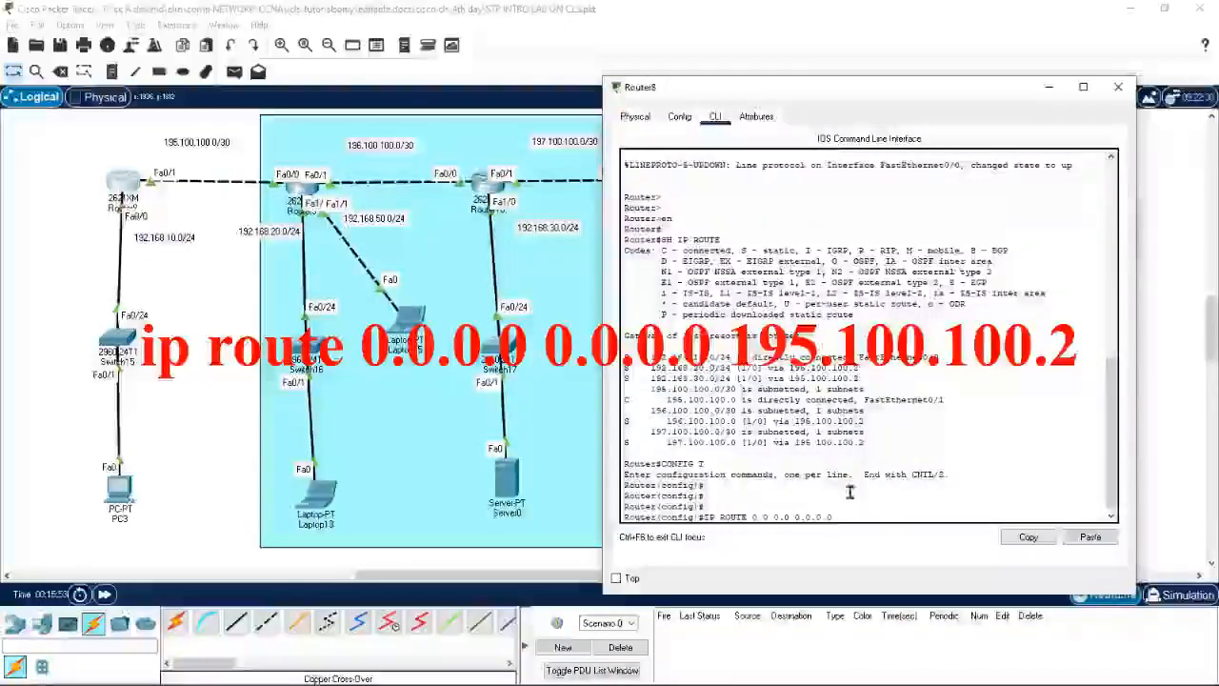
type("195")
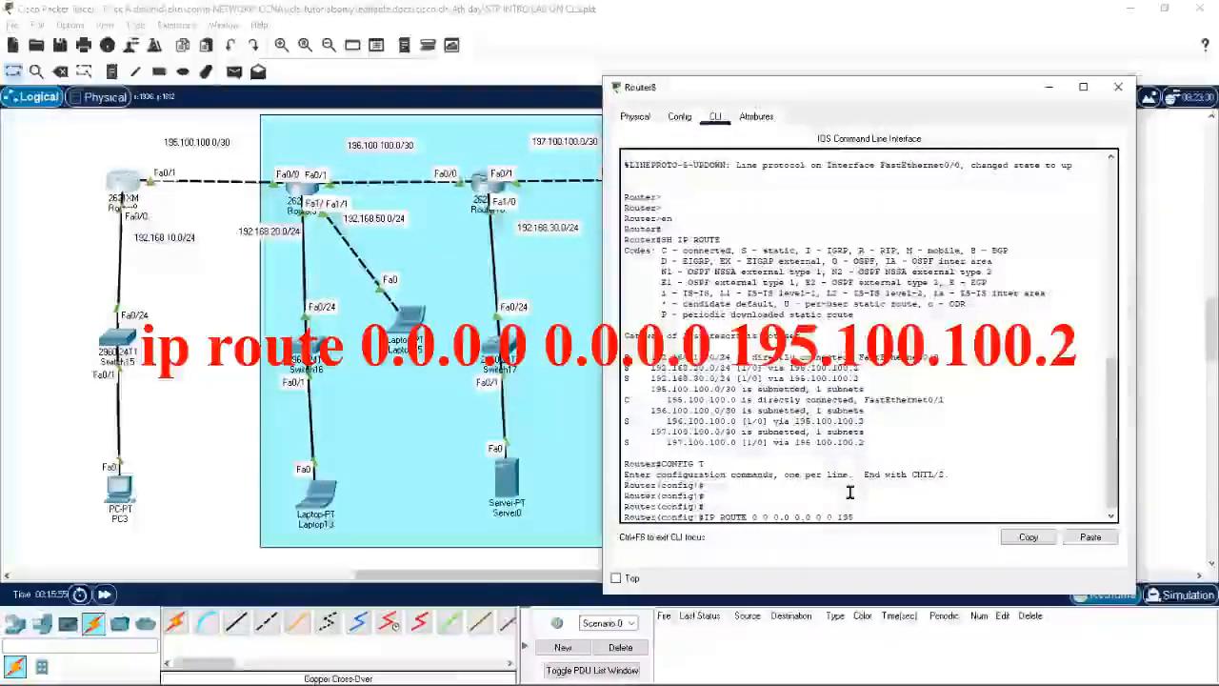
type(".100.100.2")
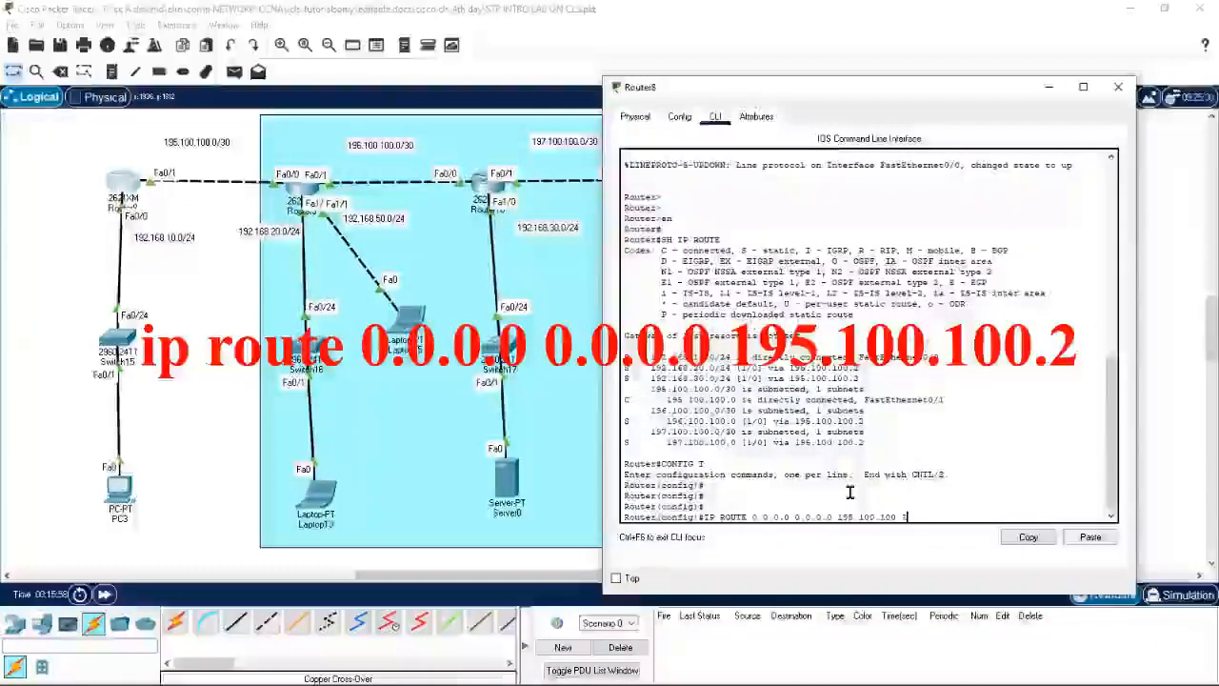
left_click_drag(910, 516, 703, 516)
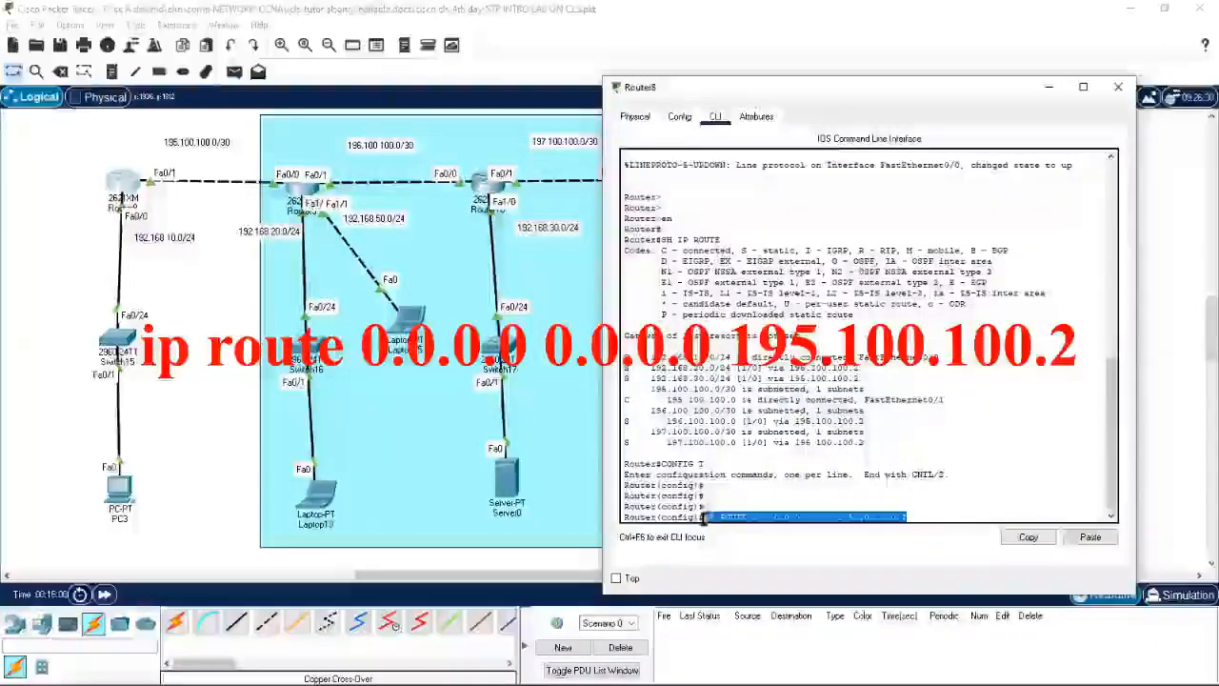
key("Return")
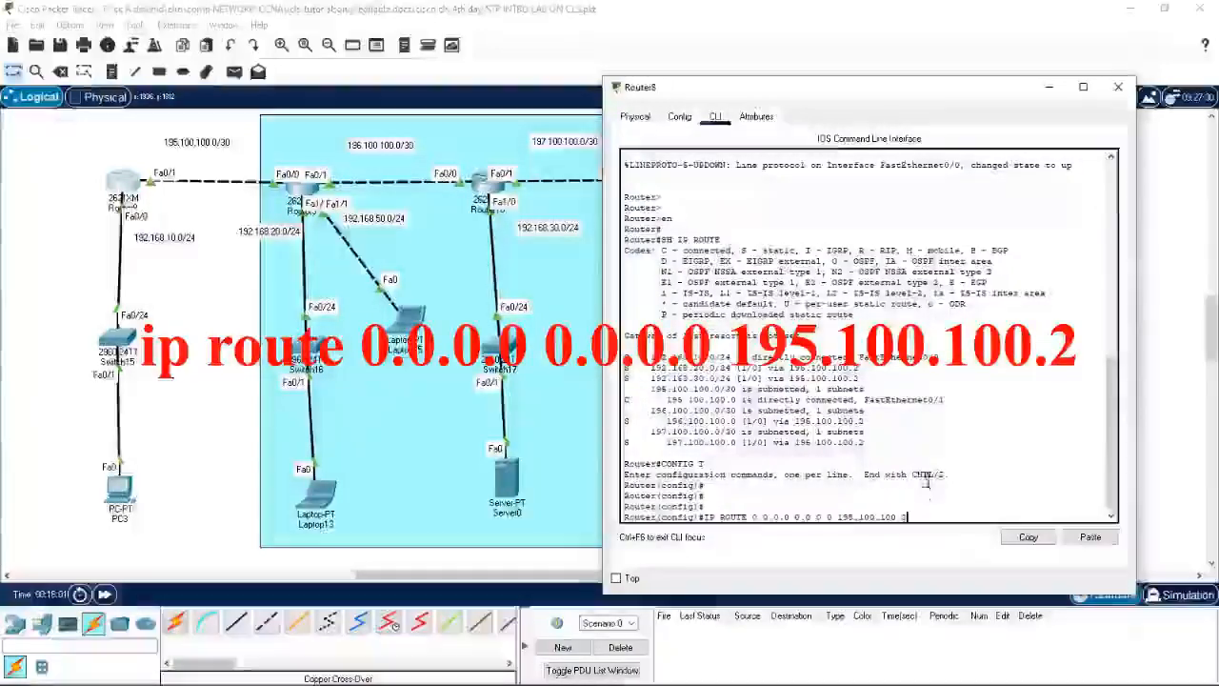
key("Return")
key("Return")
key("Return")
key("Return")
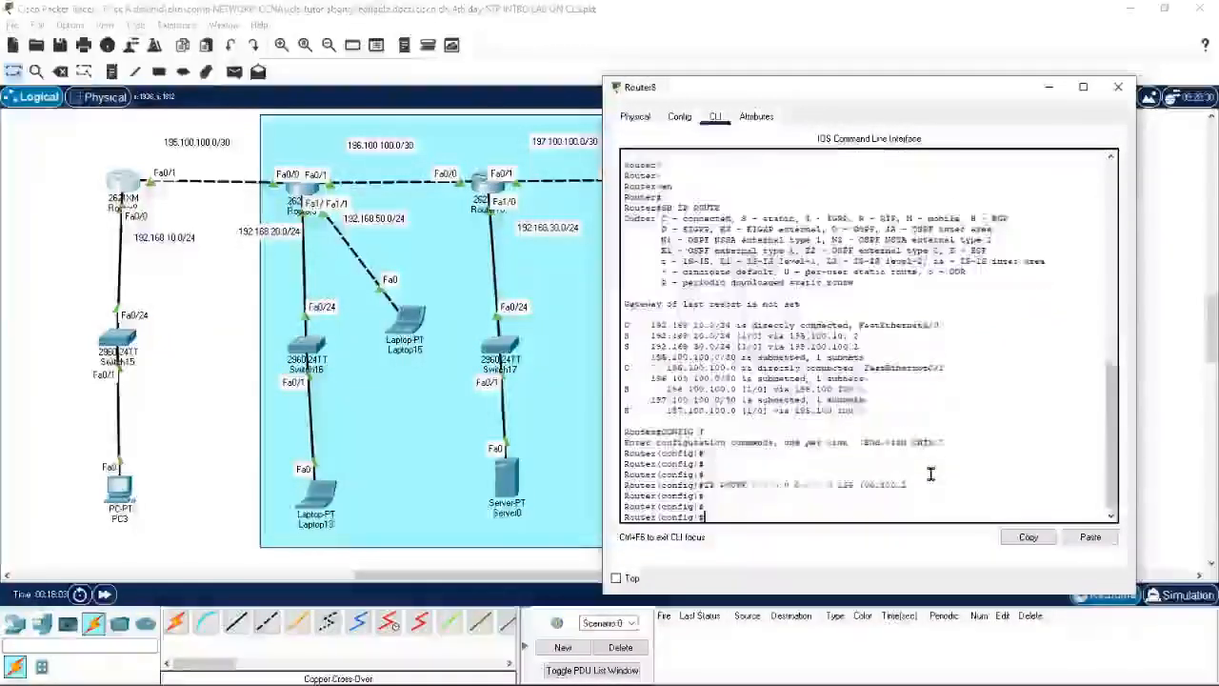
Leave configuration mode on Router8 and display its routing table with SH IP ROUTE
key("ctrl+z")
key("Return")
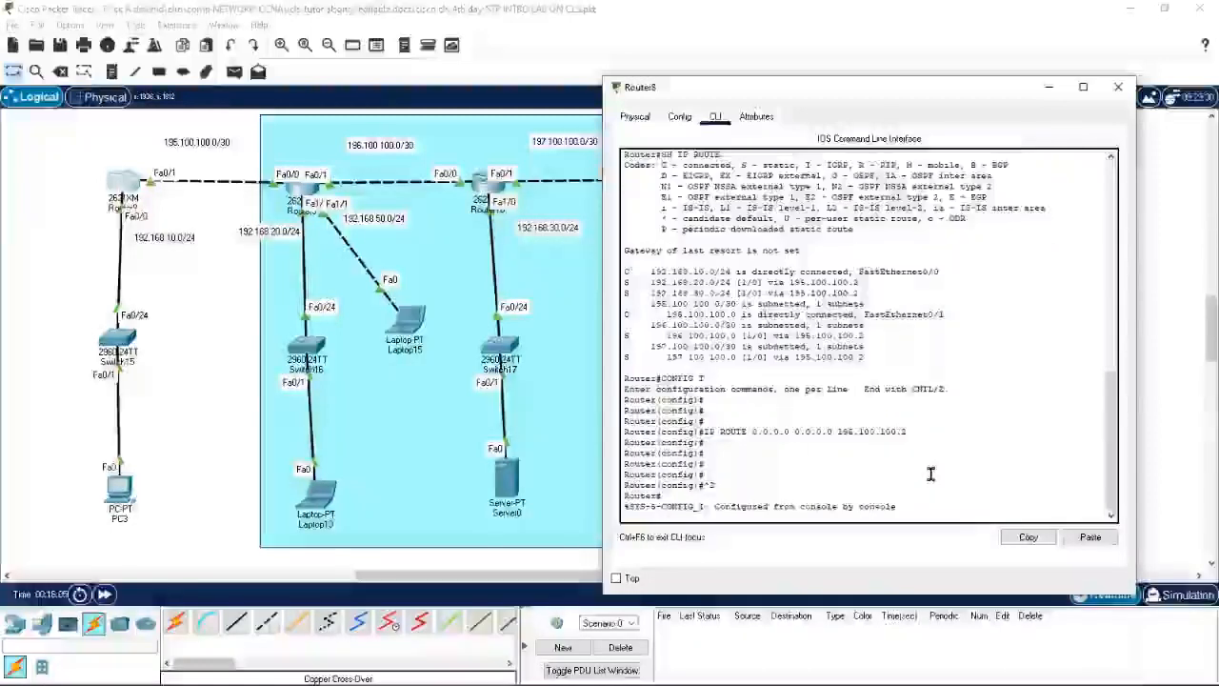
type("SH IP R")
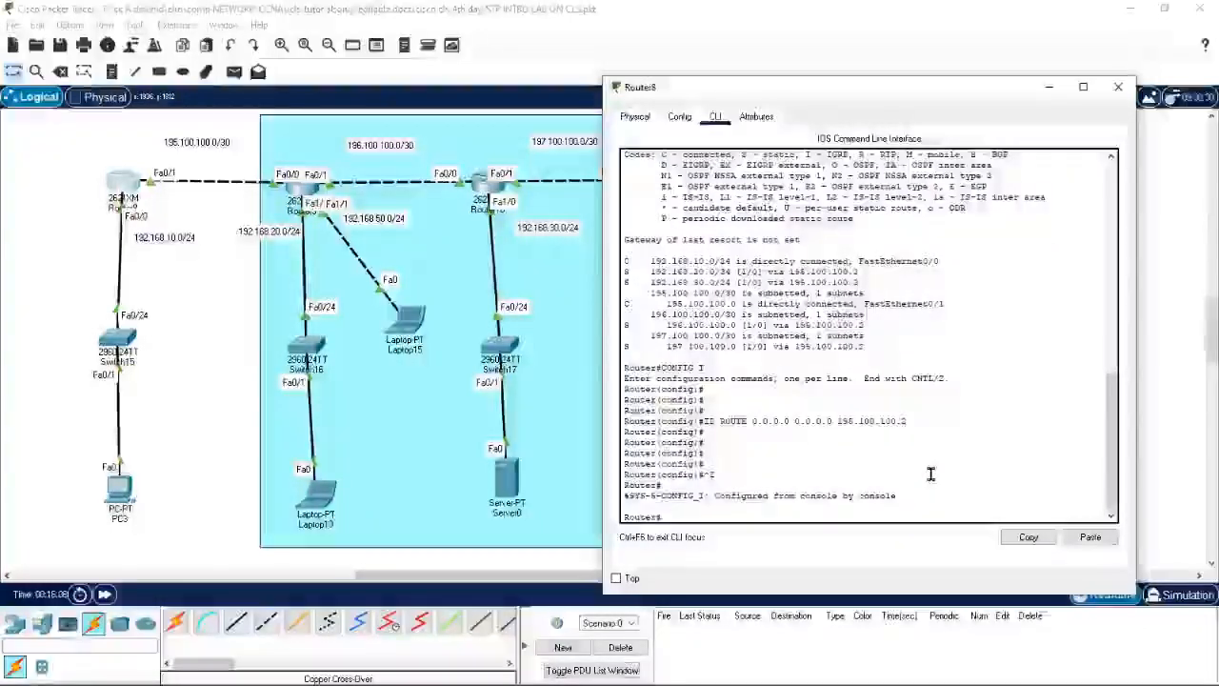
type("OUTE")
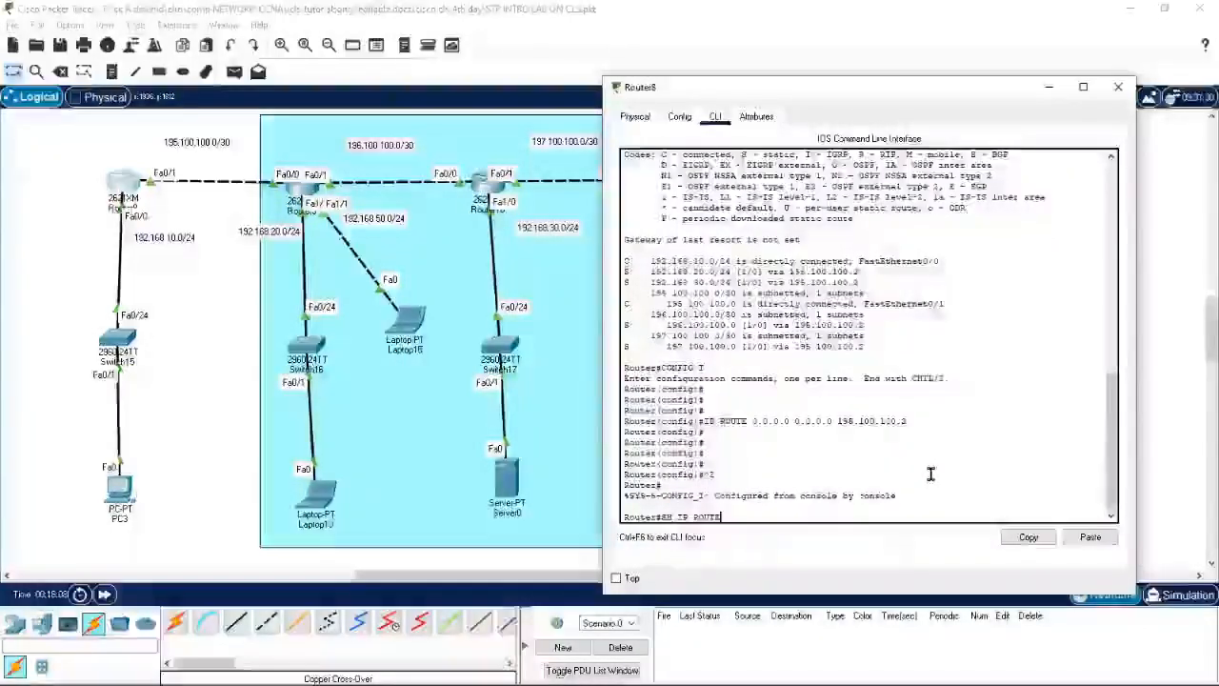
key("Return")
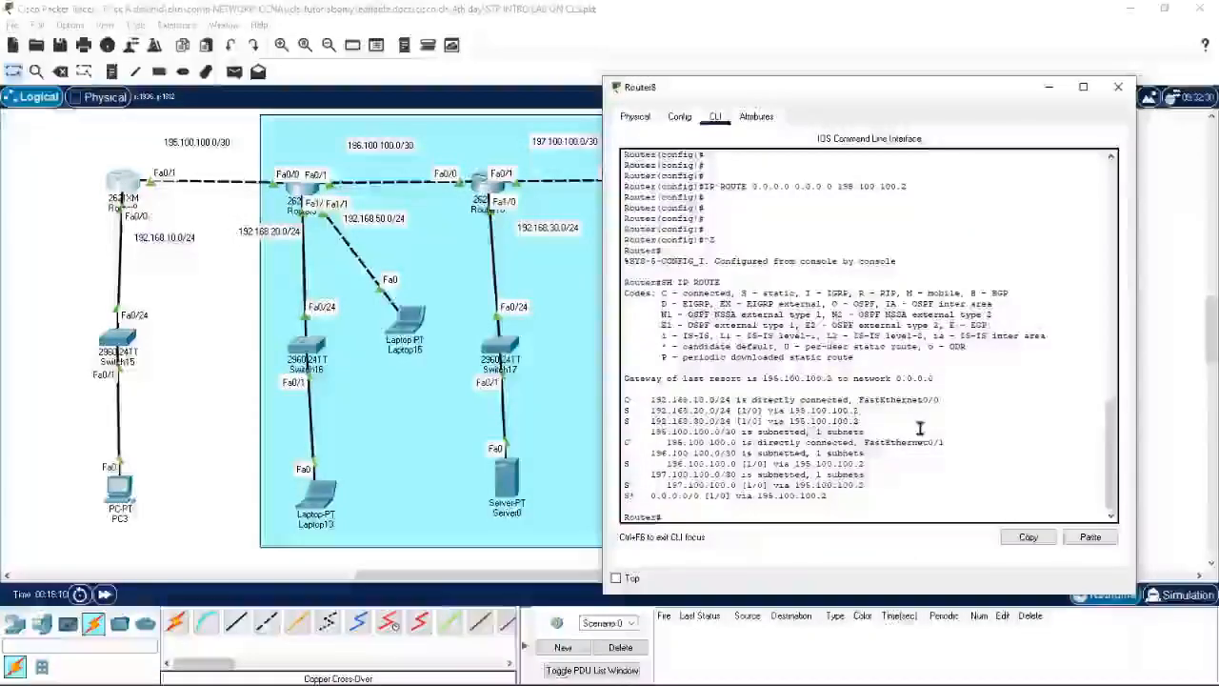
Examine the gateway of last resort address and network against the specific routes in Router8's updated routing table
left_click_drag(625, 378, 838, 378)
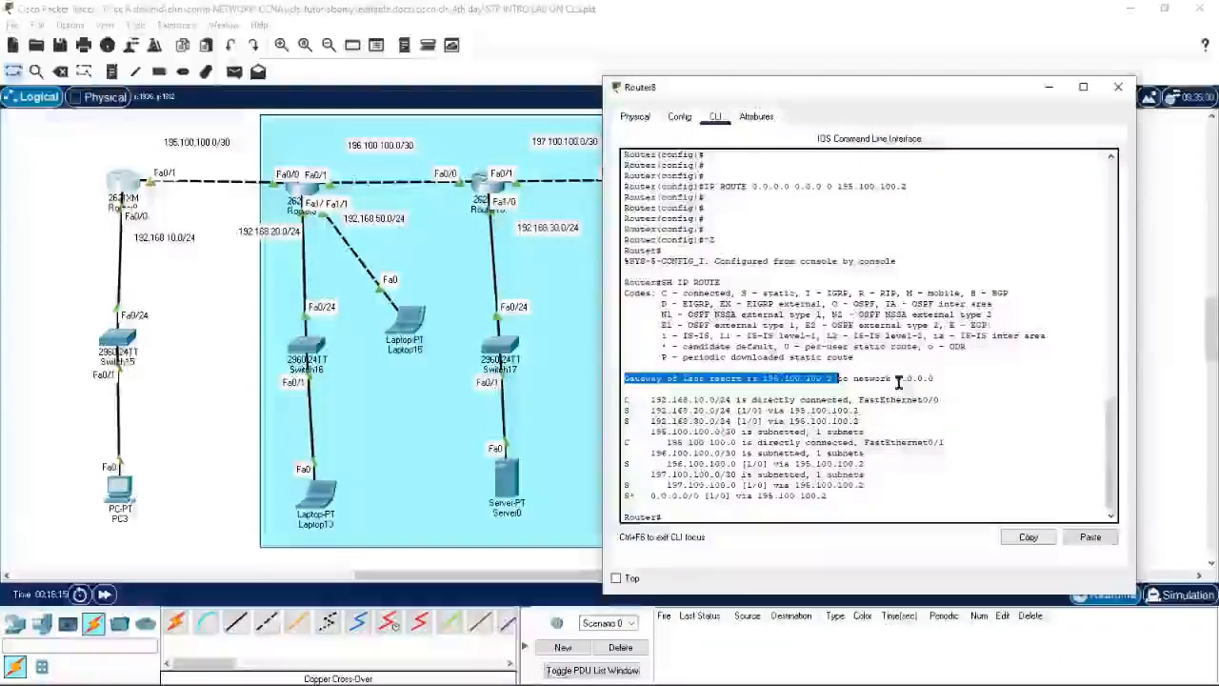
left_click_drag(939, 379, 892, 378)
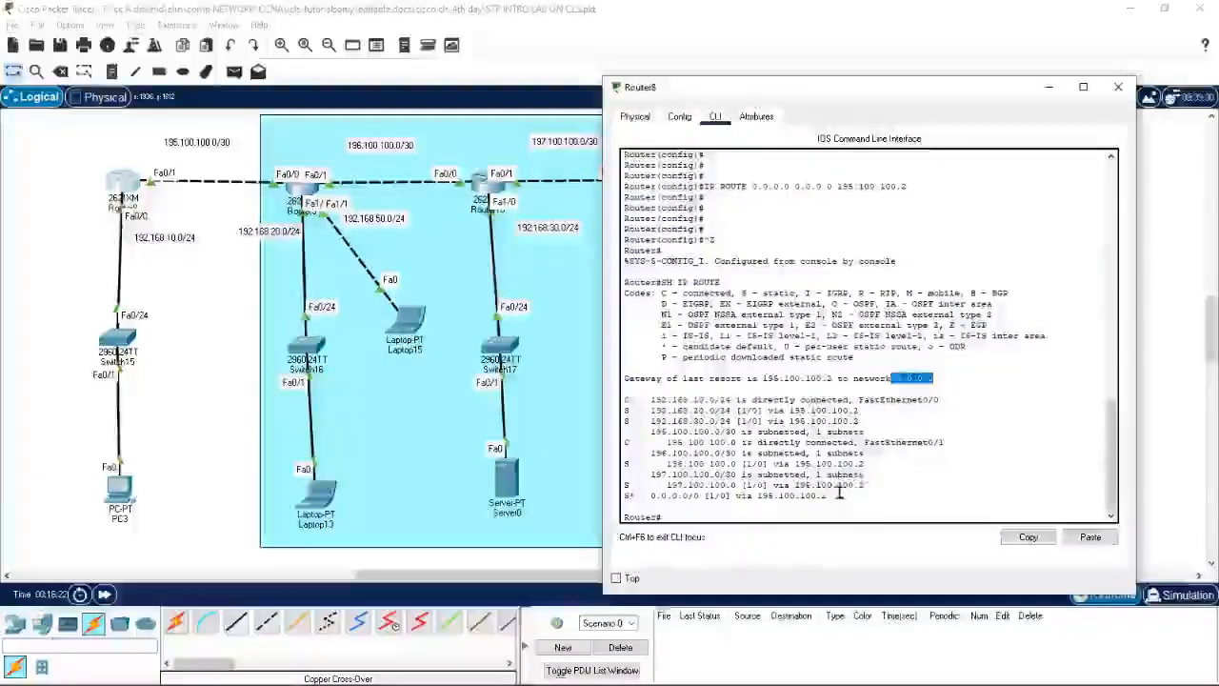
left_click_drag(864, 485, 627, 400)
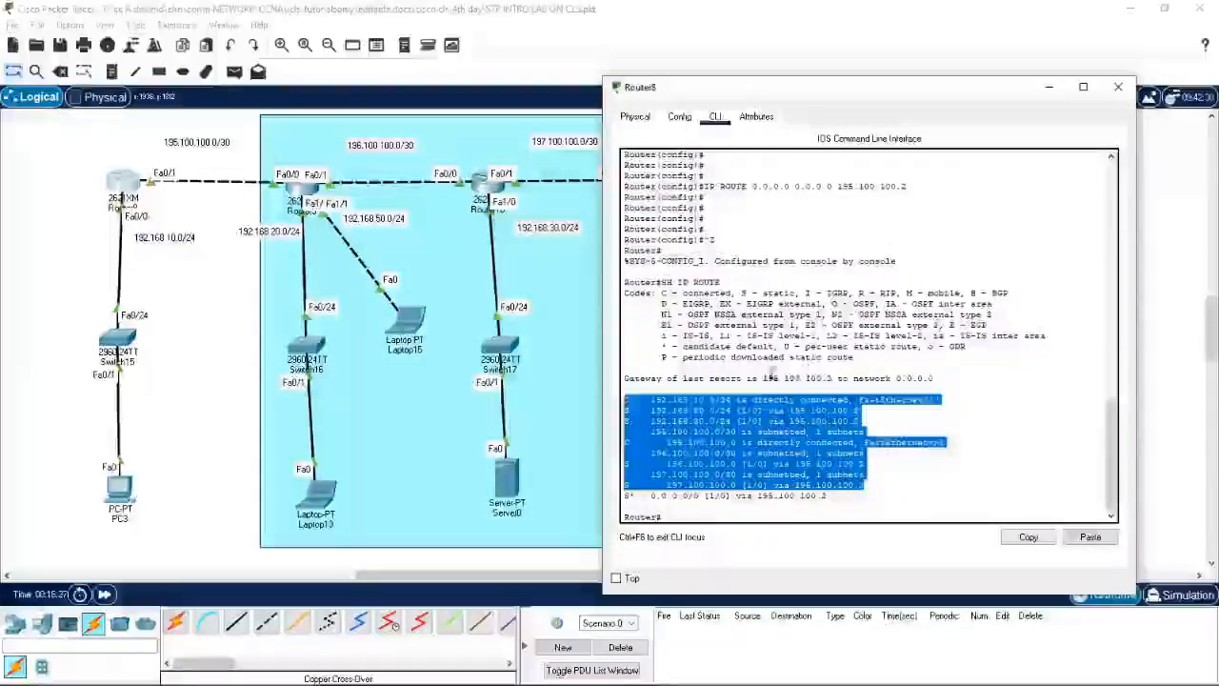
left_click_drag(762, 378, 832, 378)
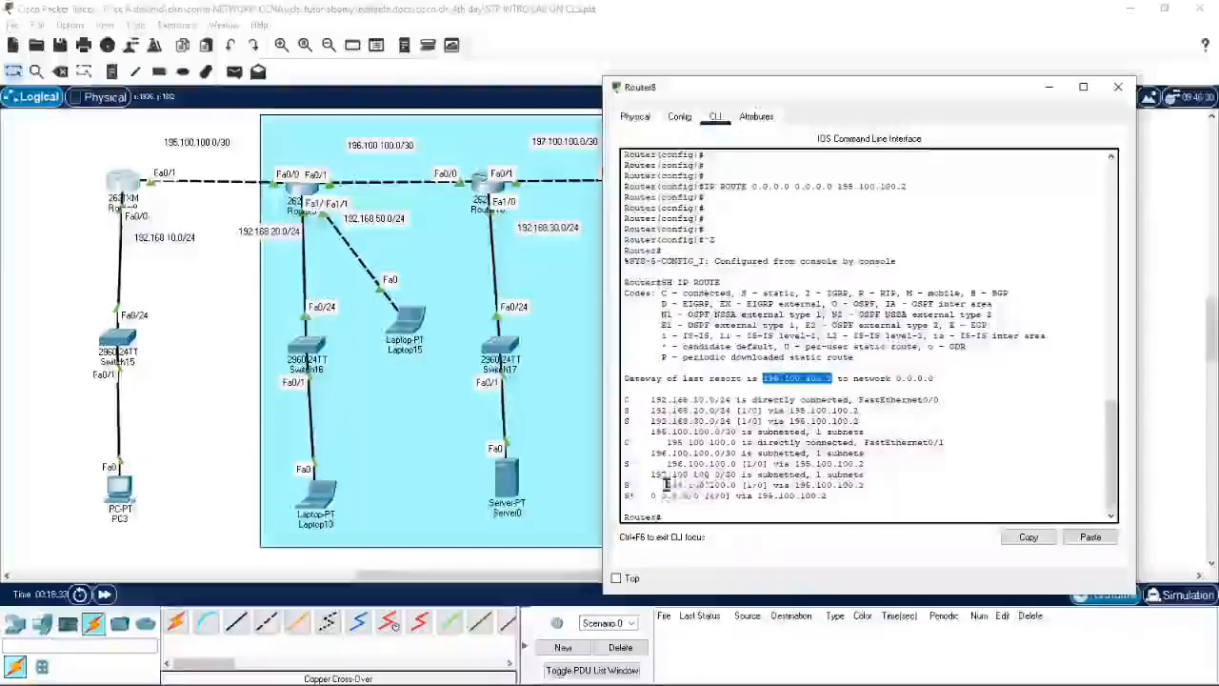
Examine the S* default route entry, including its destination, bracketed metric and next hop, in Router8's routing table
left_click_drag(827, 496, 628, 496)
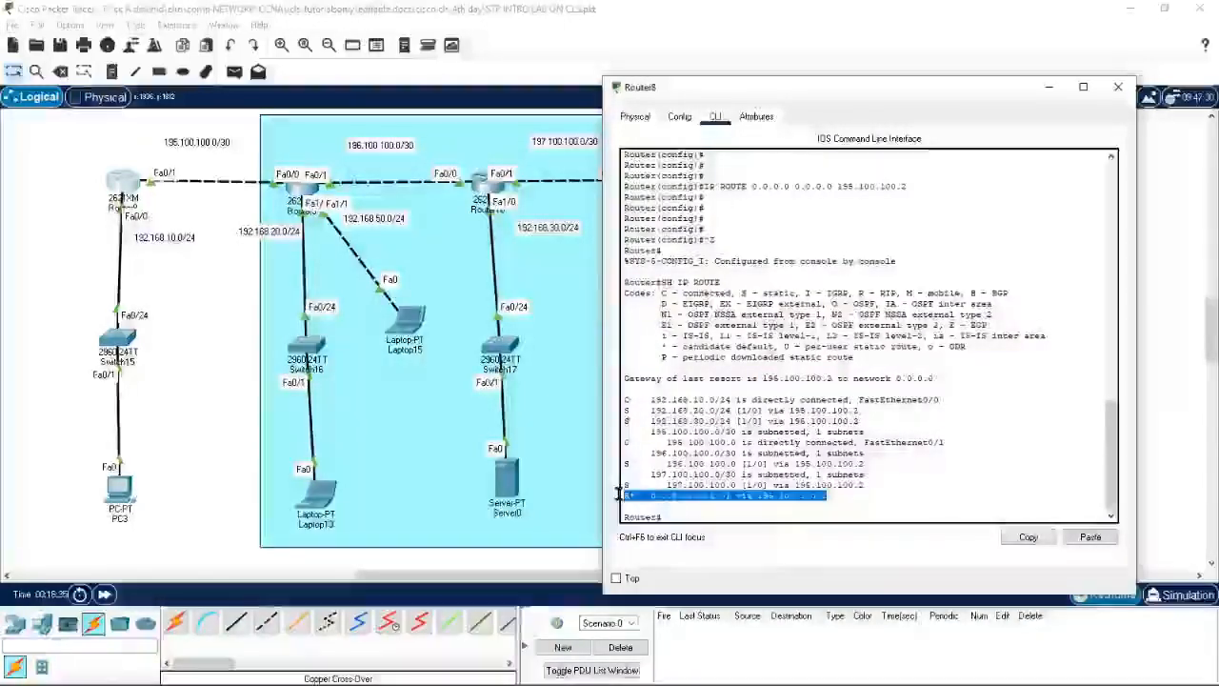
left_click_drag(640, 496, 707, 496)
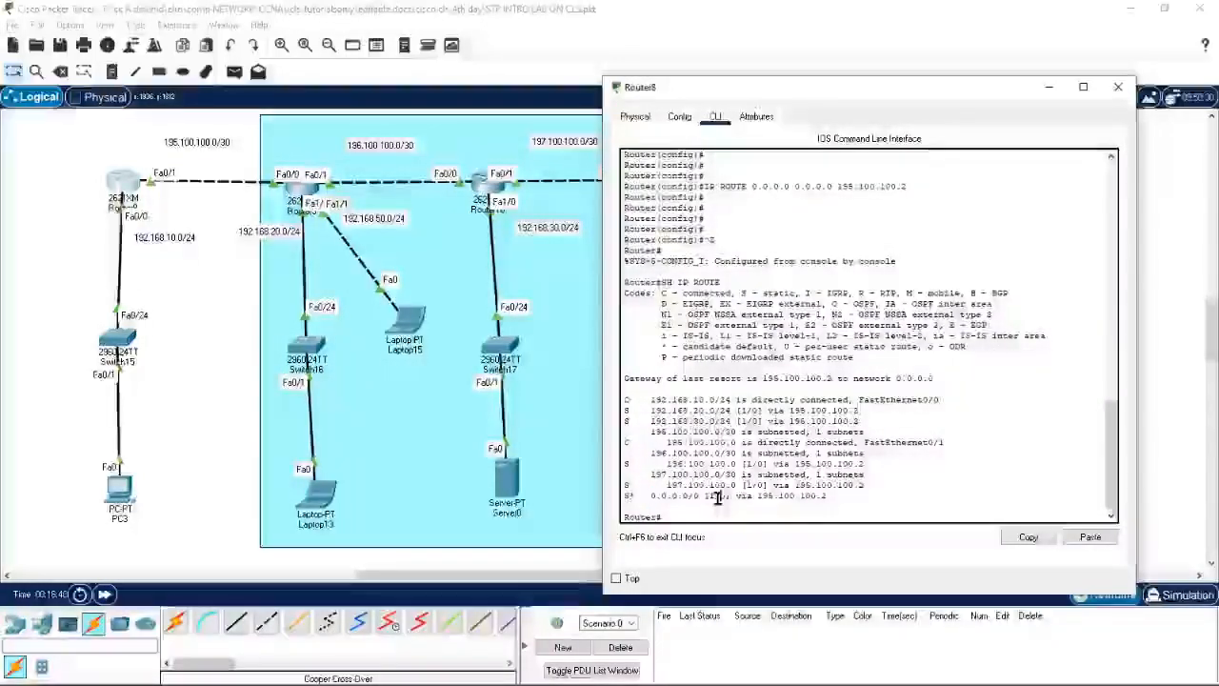
left_click_drag(704, 497, 729, 497)
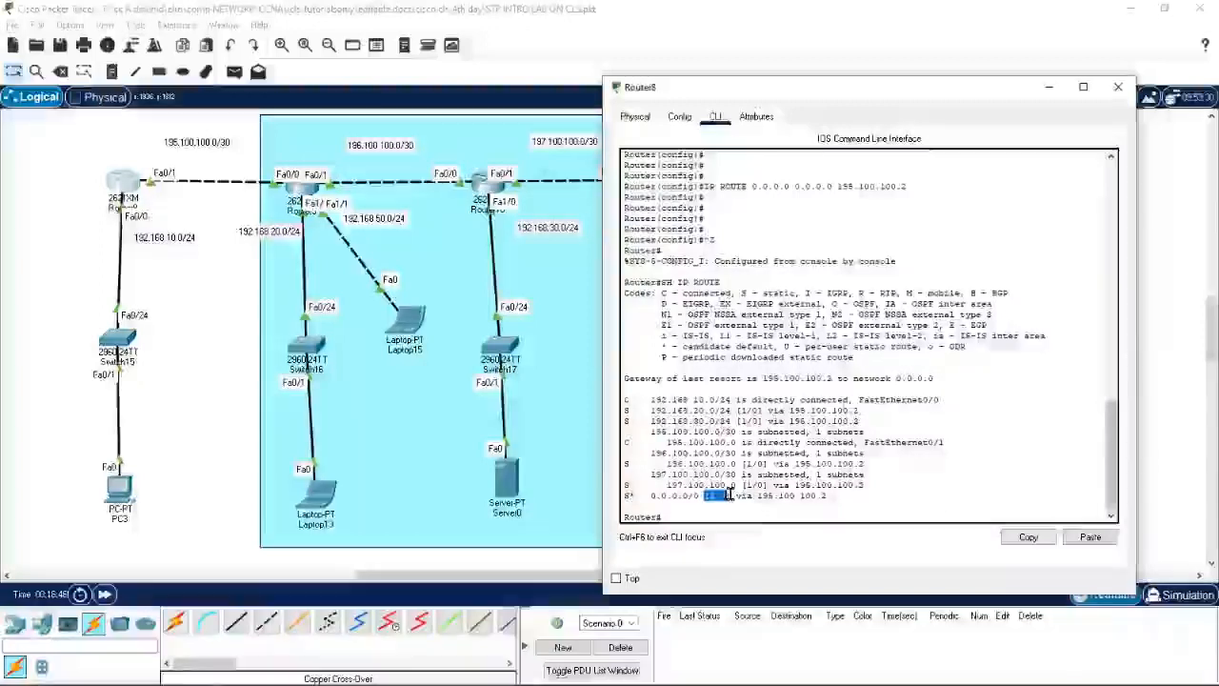
left_click(750, 496)
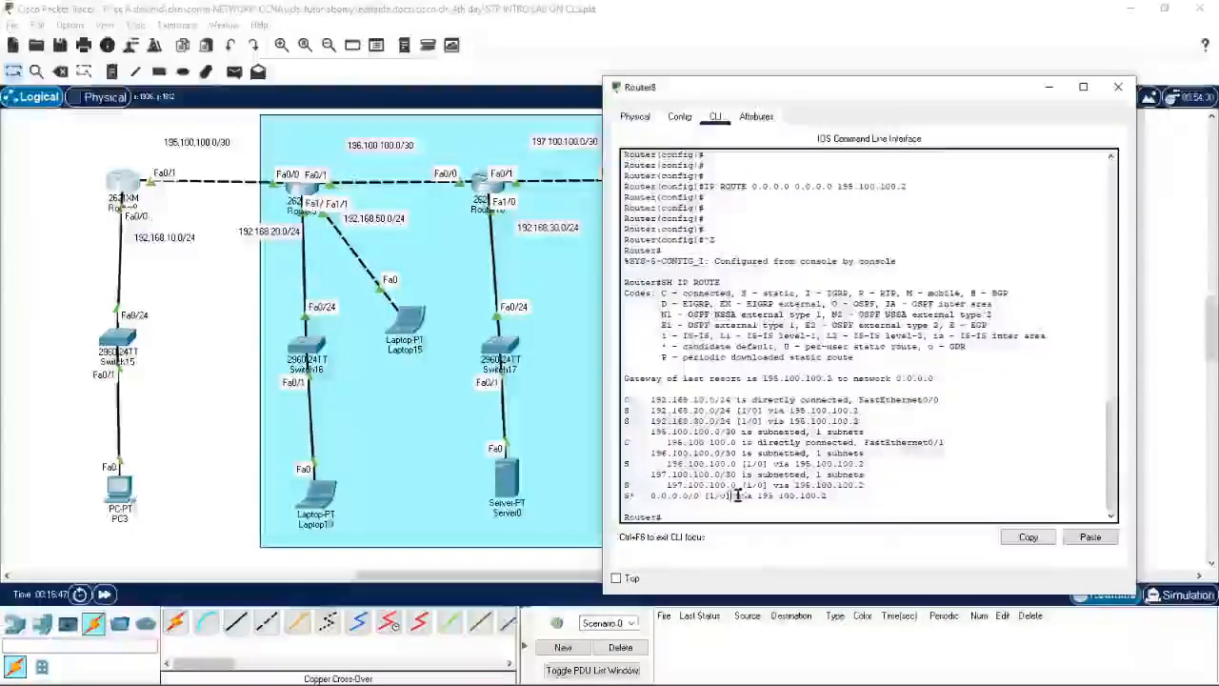
left_click_drag(737, 497, 826, 496)
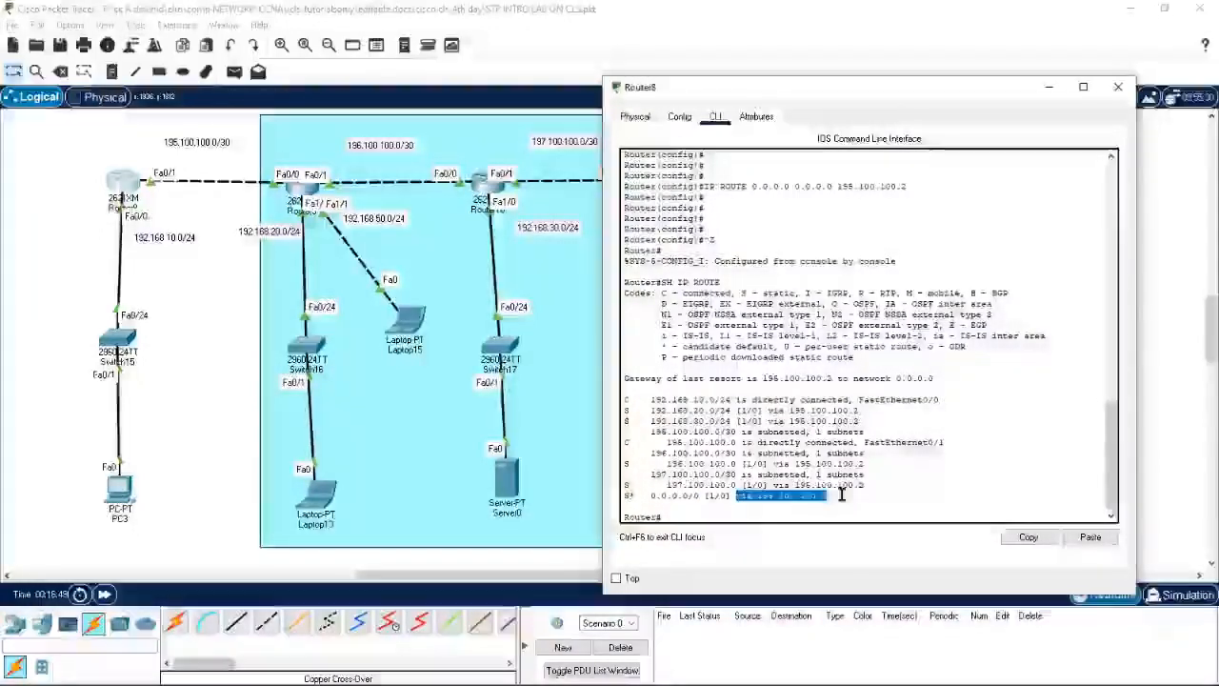
left_click(726, 519)
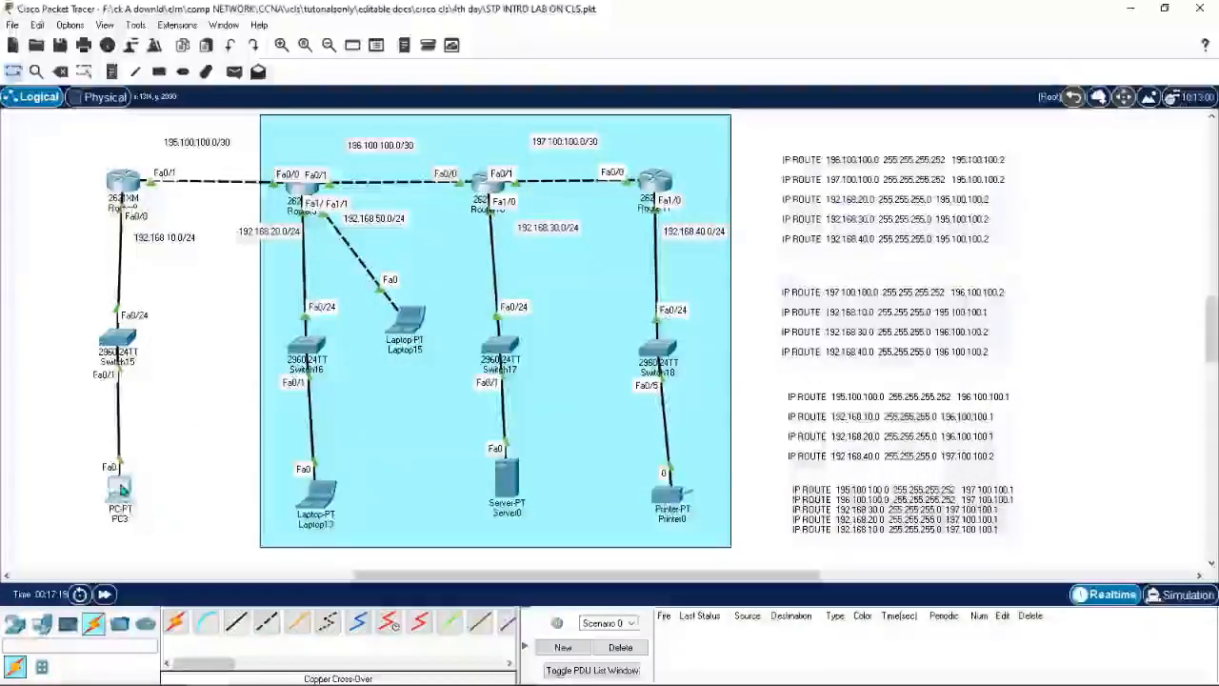
Open PC3's Command Prompt and ping the new laptop's network address 192.168.50.250
left_click(119, 491)
left_click(479, 117)
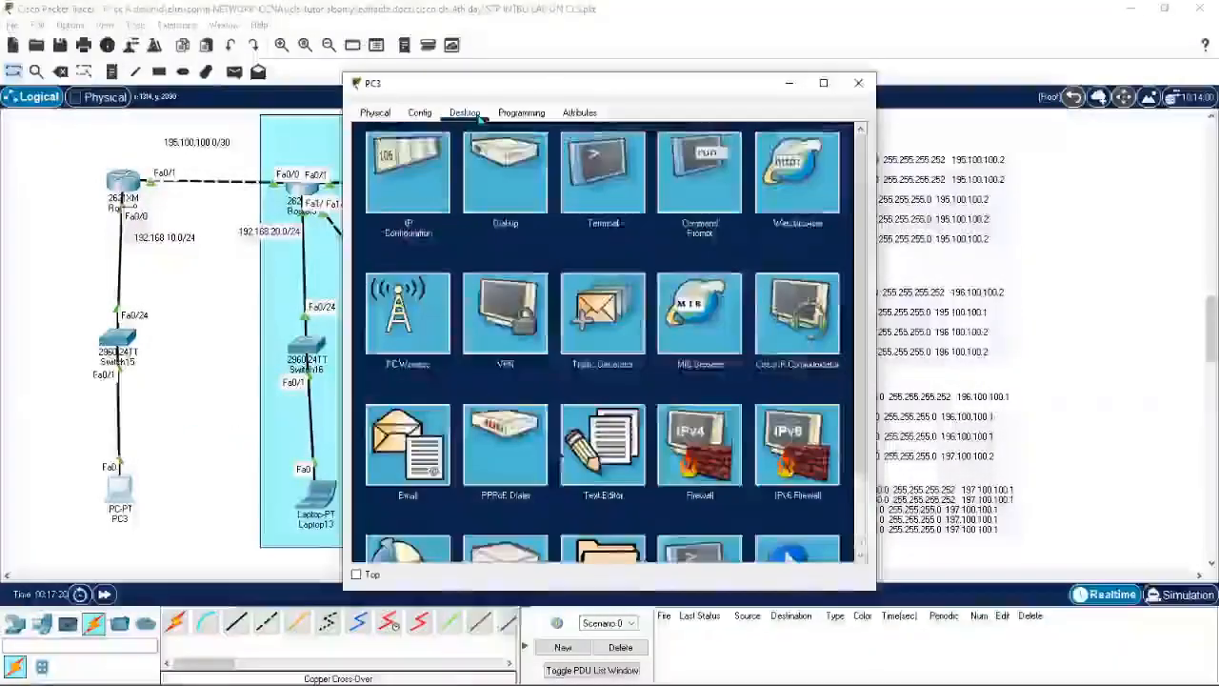
left_click(735, 162)
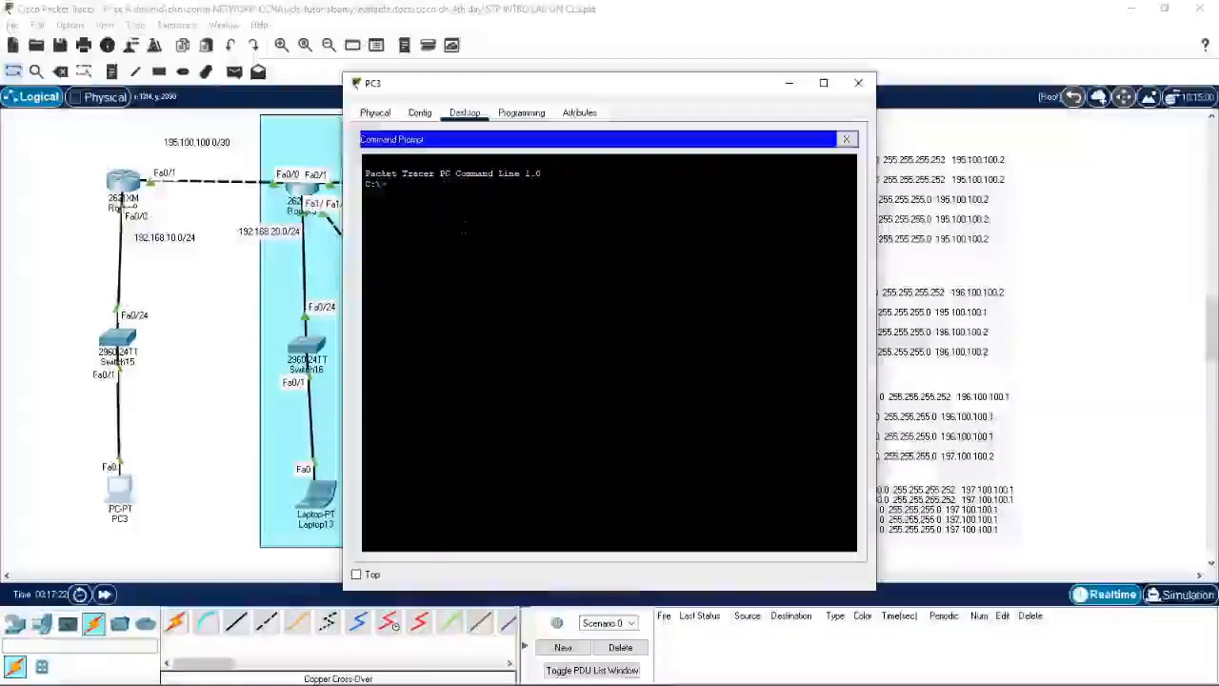
type("ping 192.")
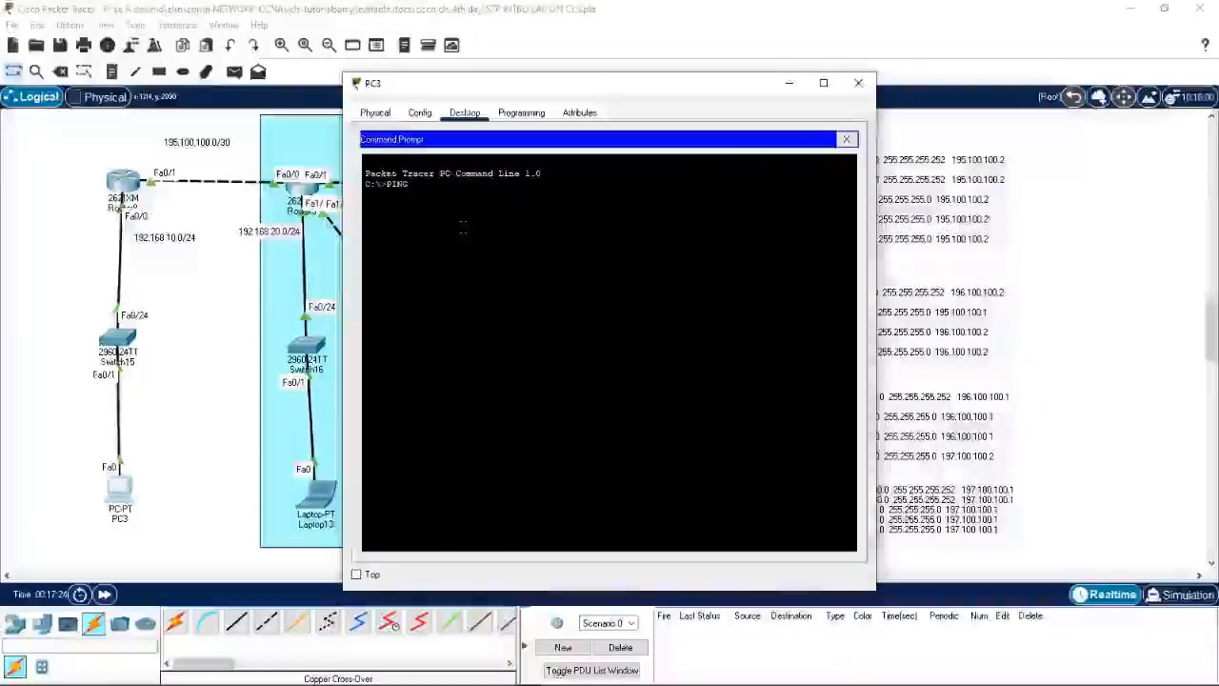
type("168")
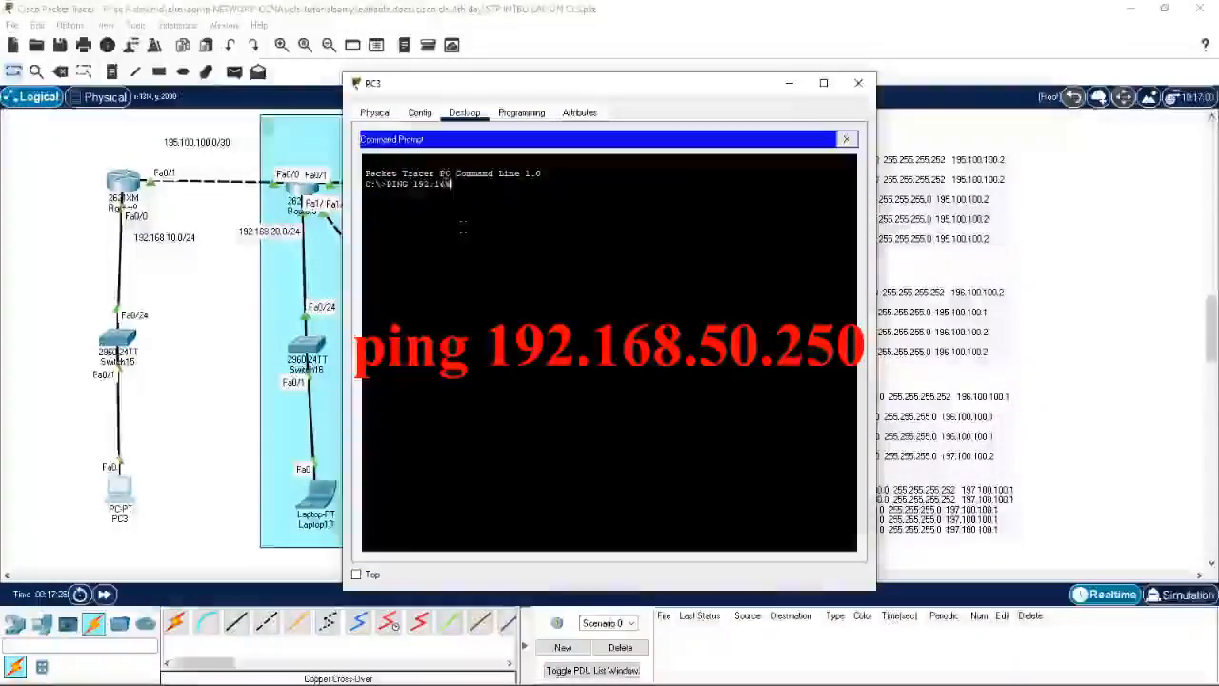
type(".50.250")
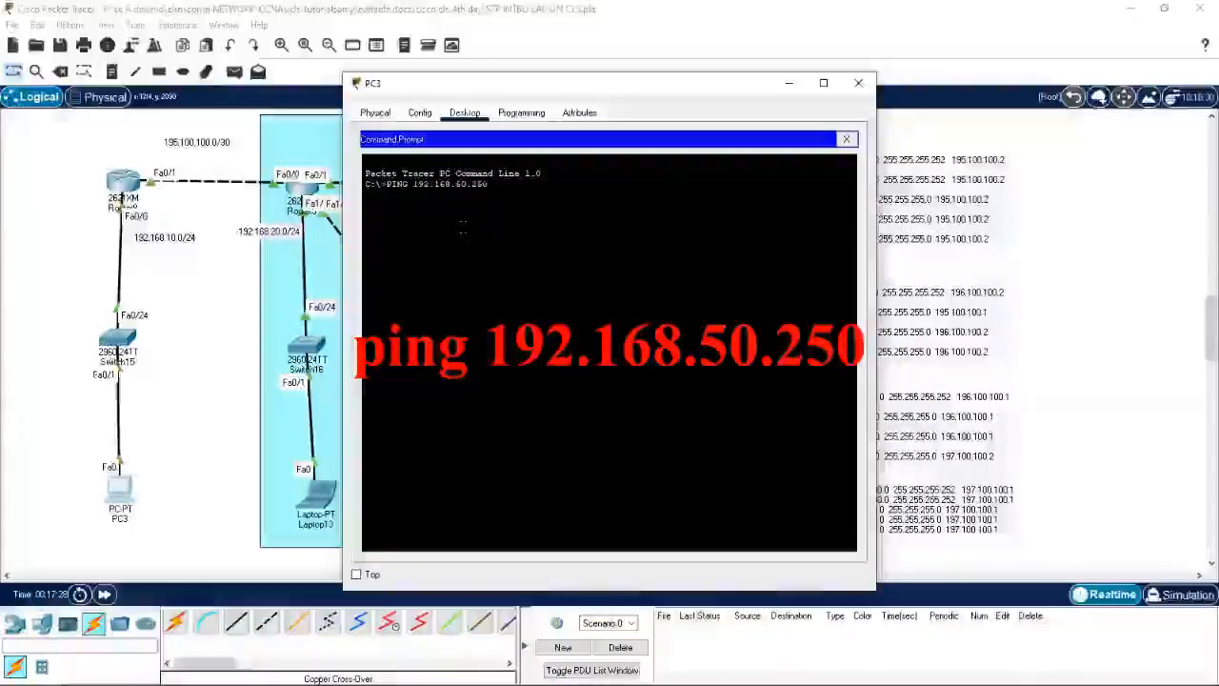
key("Return")
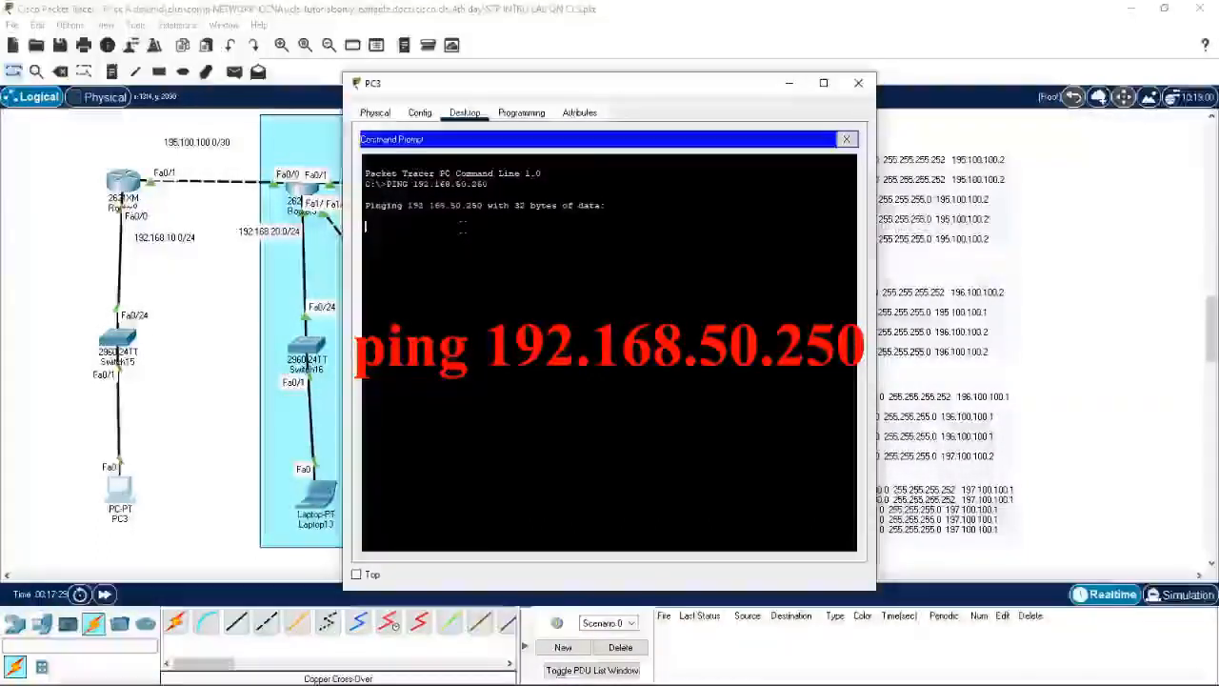
Examine the individual request results of PC3's first ping, and repeat the ping to 192.168.50.250
left_click_drag(583, 90, 790, 85)
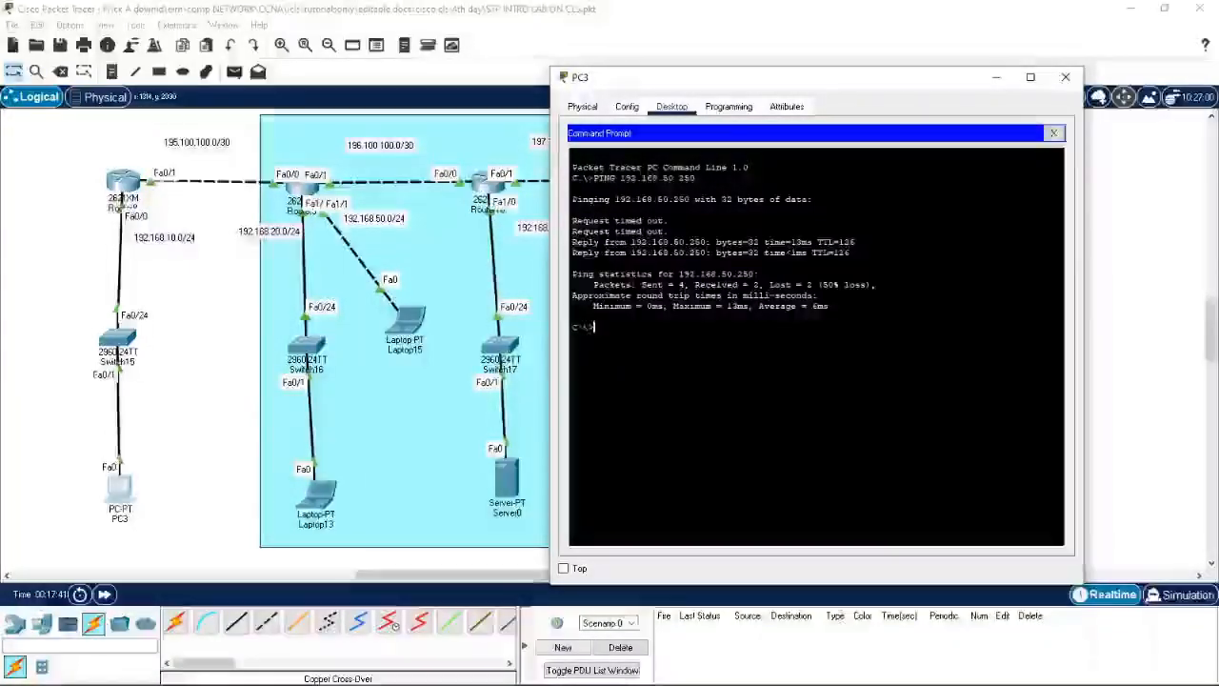
left_click_drag(669, 231, 573, 222)
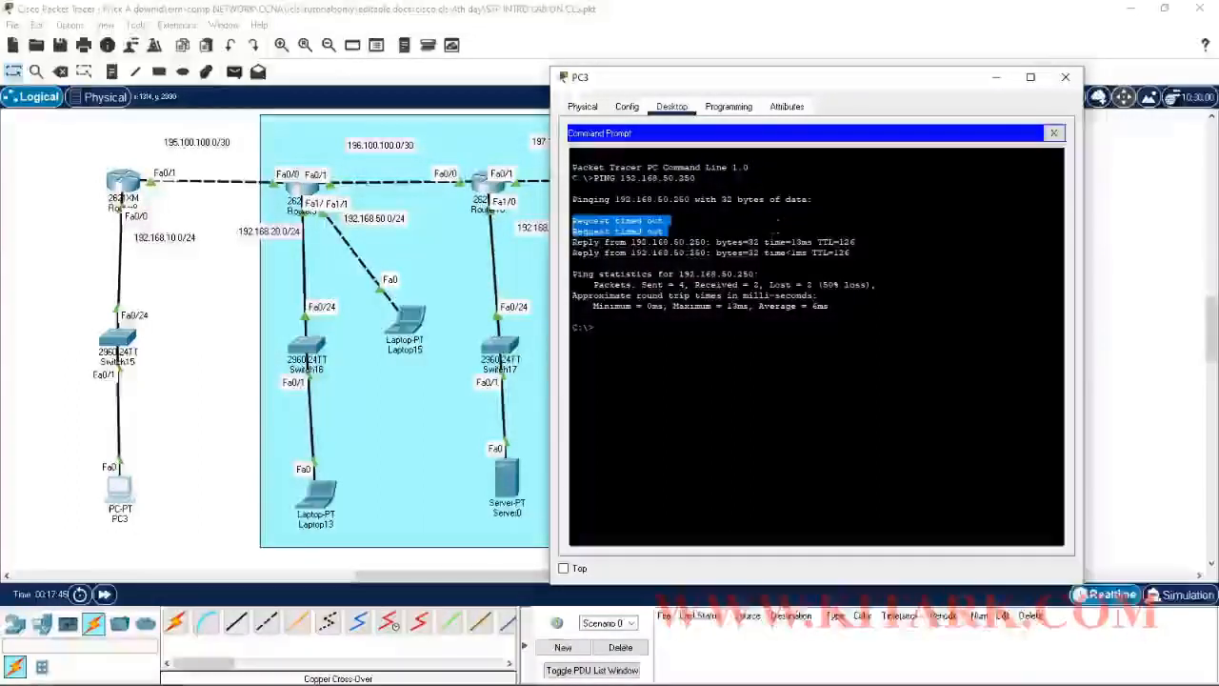
left_click(671, 227)
left_click_drag(853, 253, 571, 241)
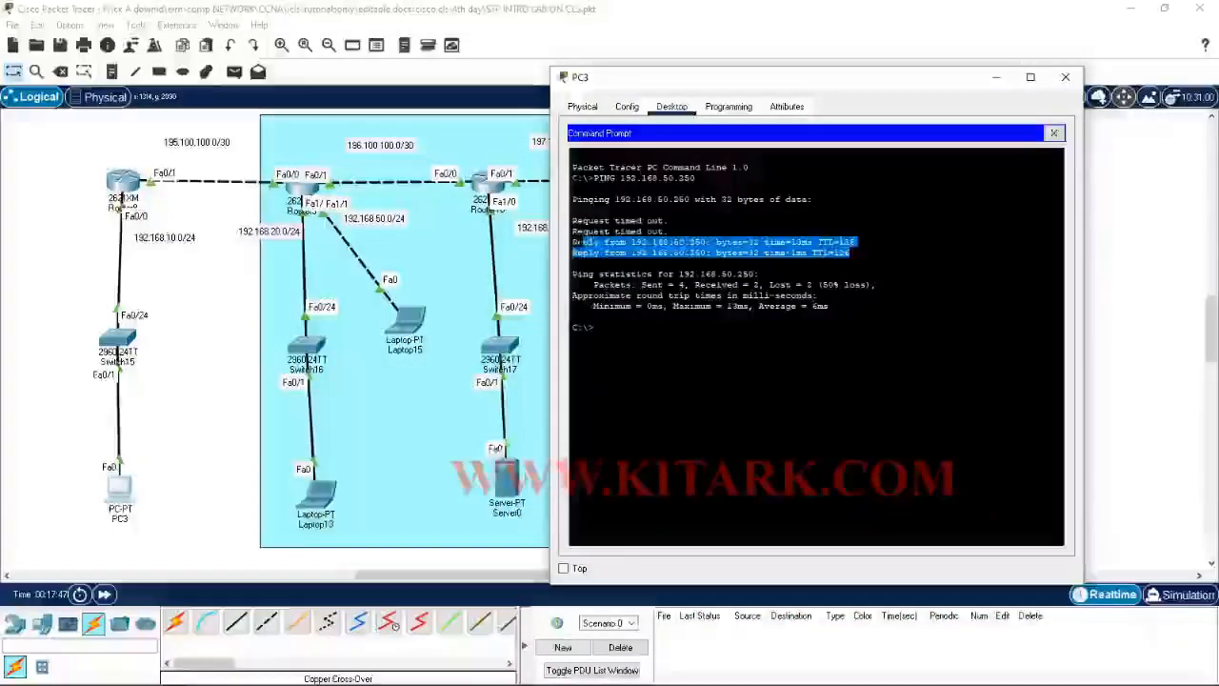
left_click(741, 177)
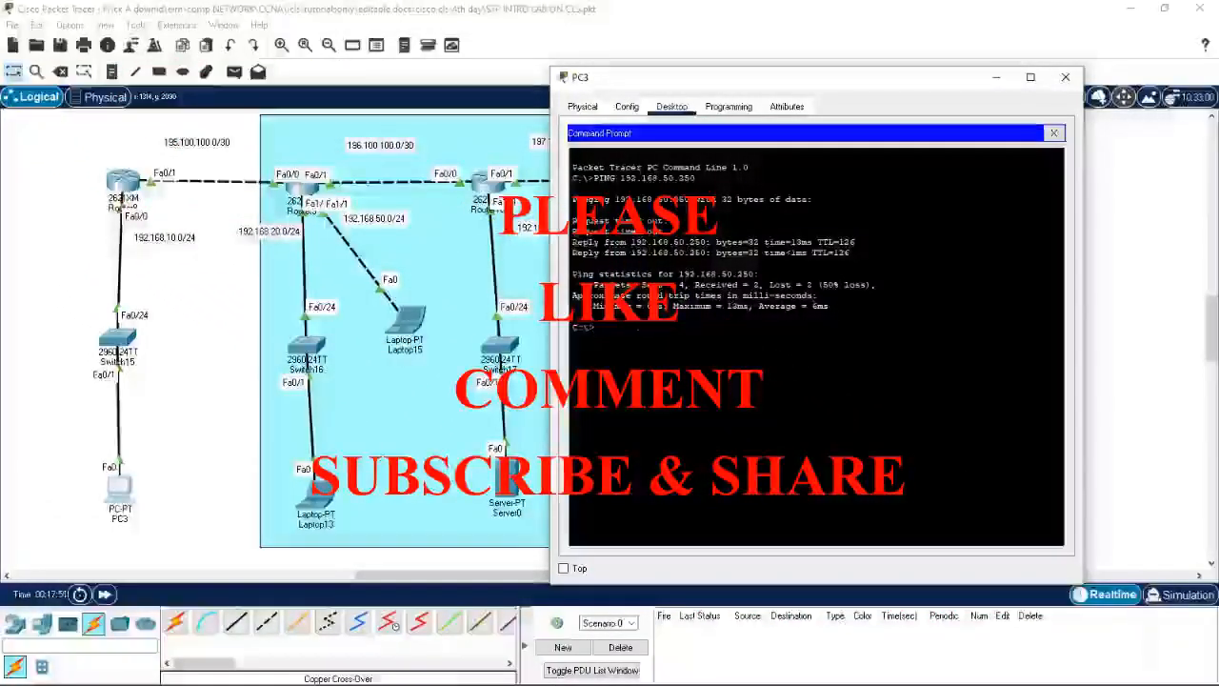
key("Up")
key("Return")
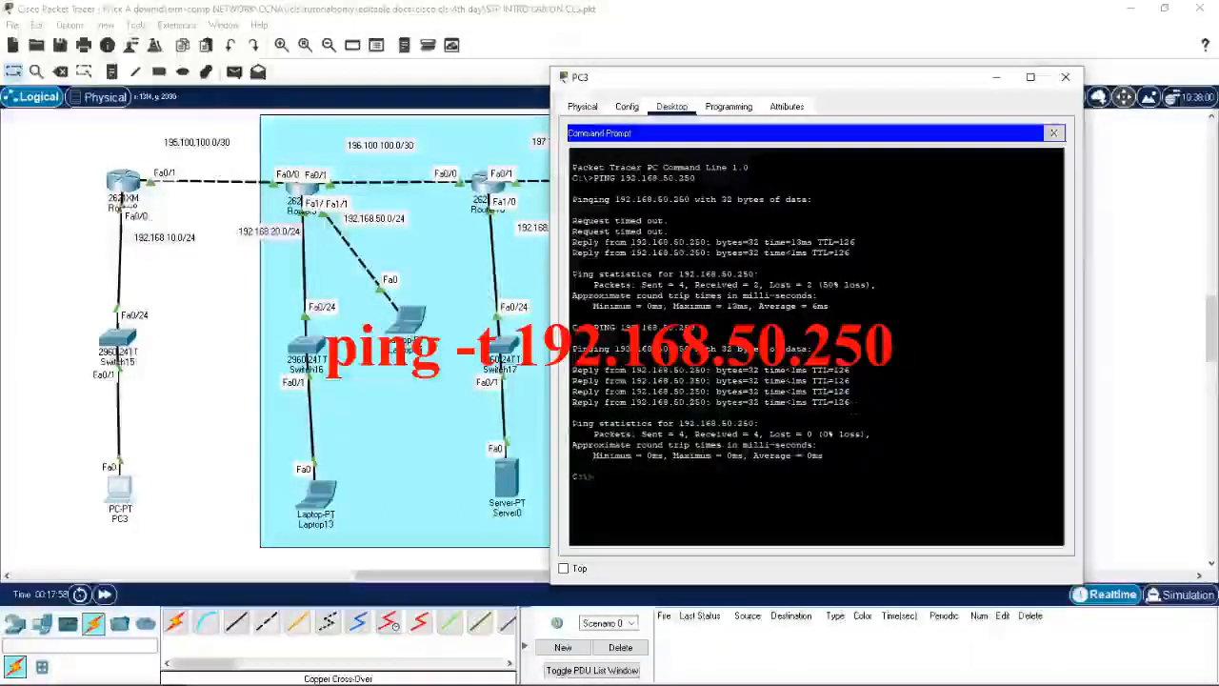
Start a continuous ping from PC3 to 192.168.50.250 using the -T option
type("PING ")
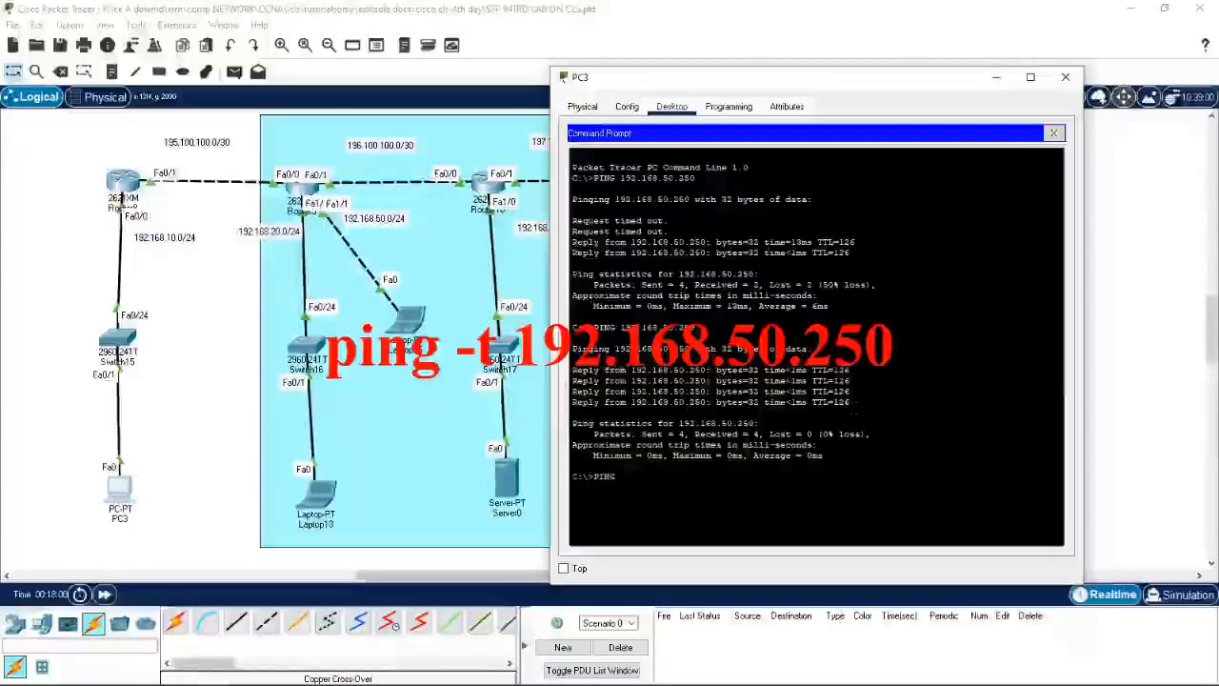
type("-T ")
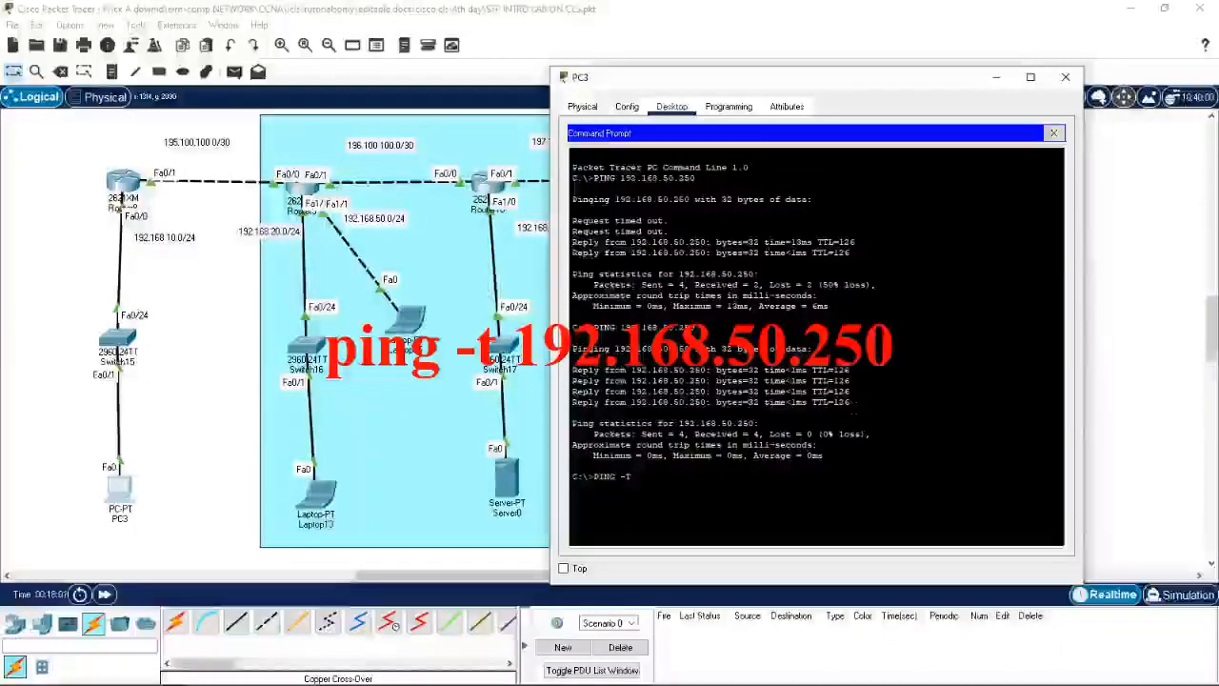
type("192.168")
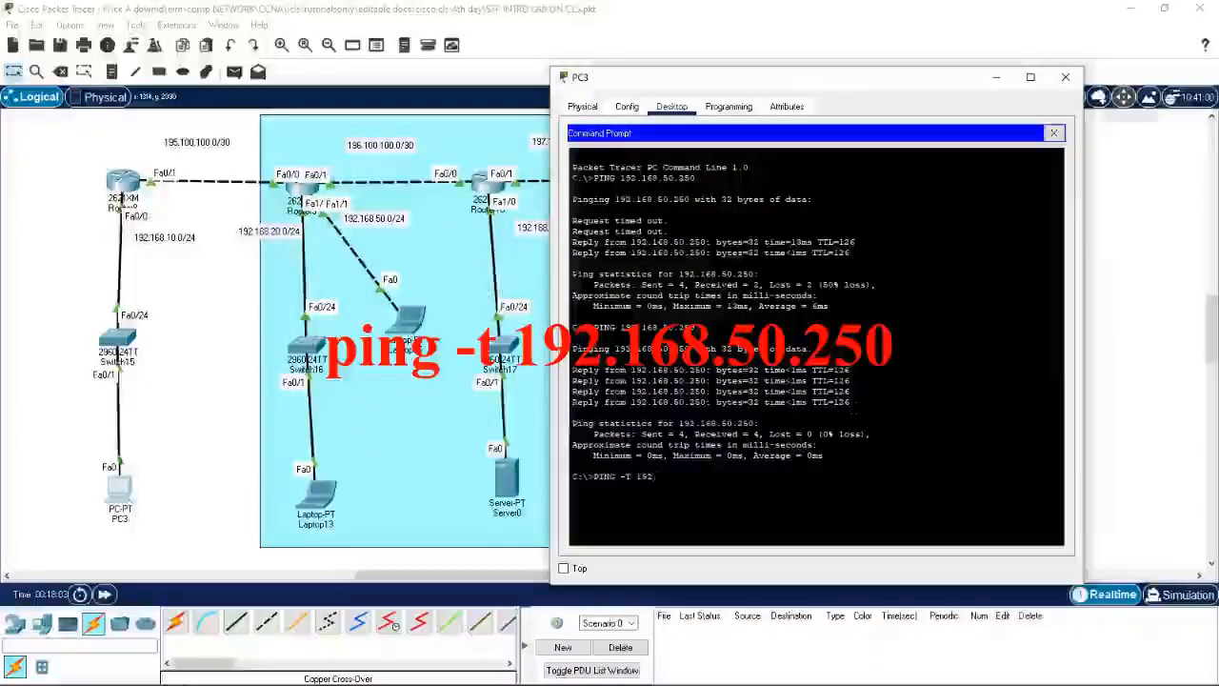
type(".50")
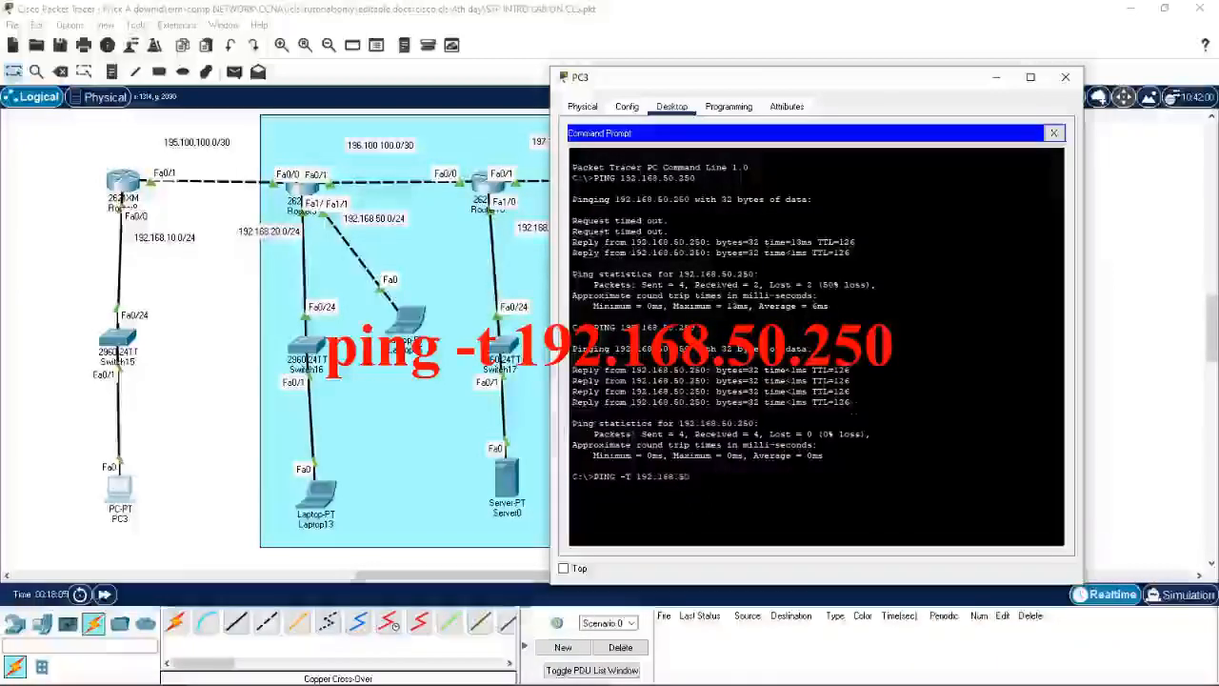
type(".25")
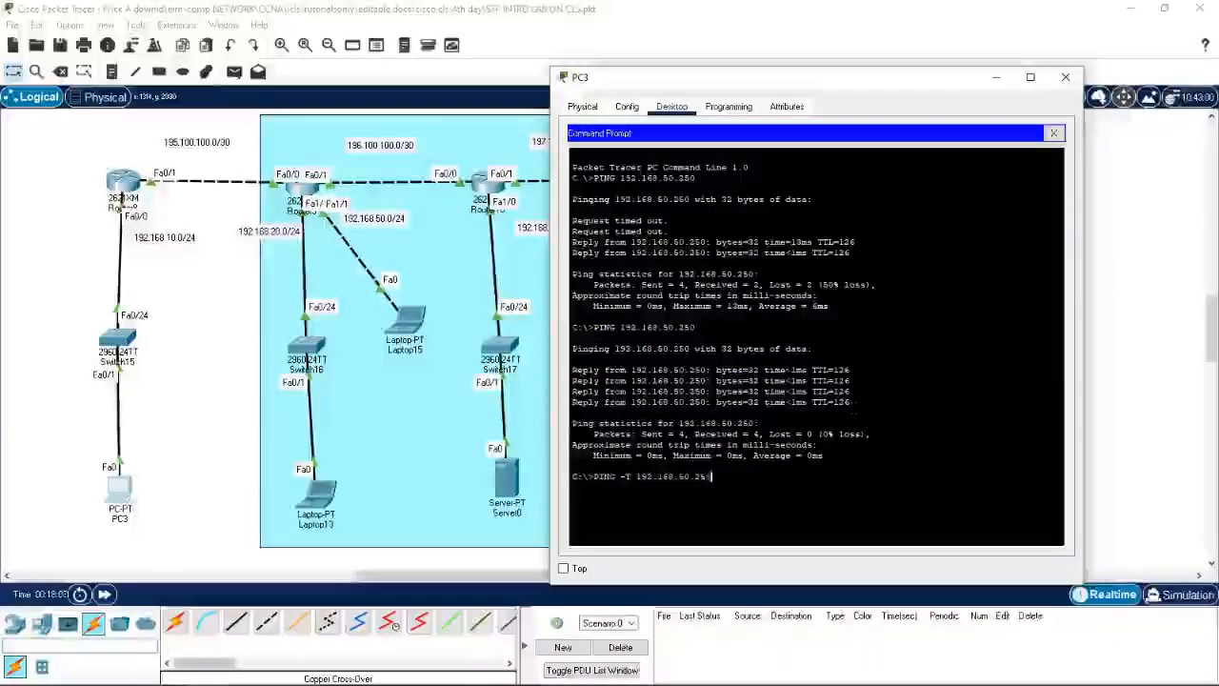
type("0")
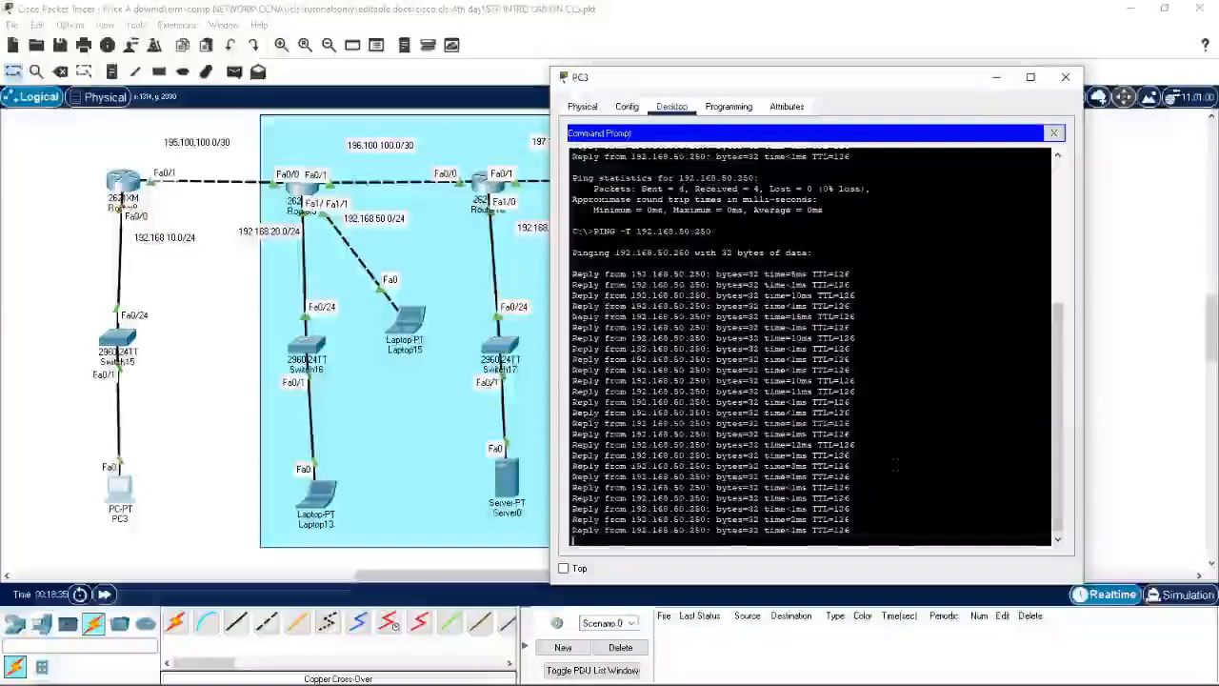
Stop the continuous ping on PC3, and review its replies and statistics before returning to the topology
left_click_drag(850, 530, 750, 465)
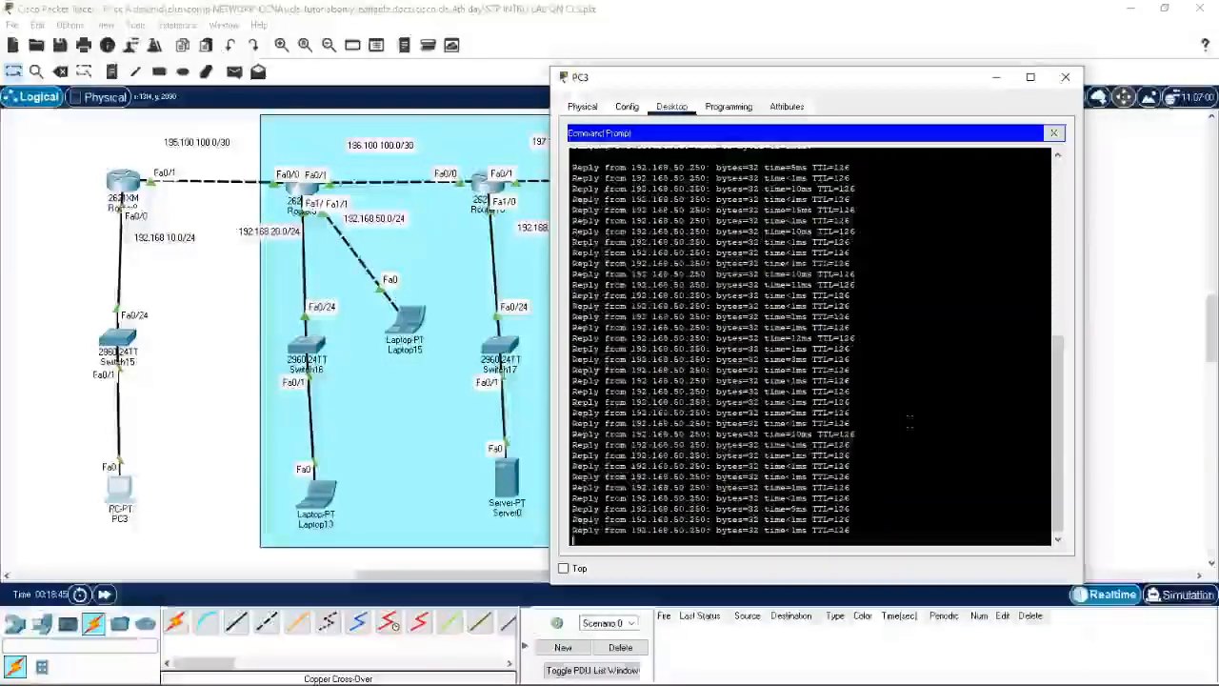
key("ctrl+c")
key("Return")
key("Return")
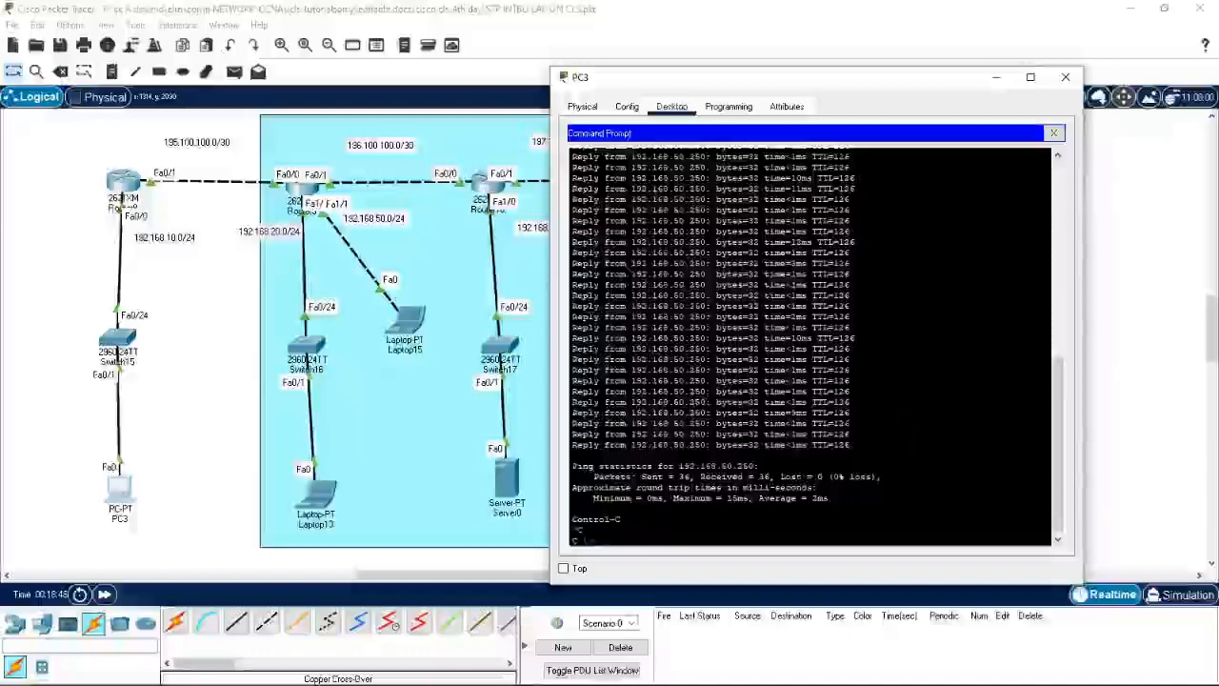
key("Return")
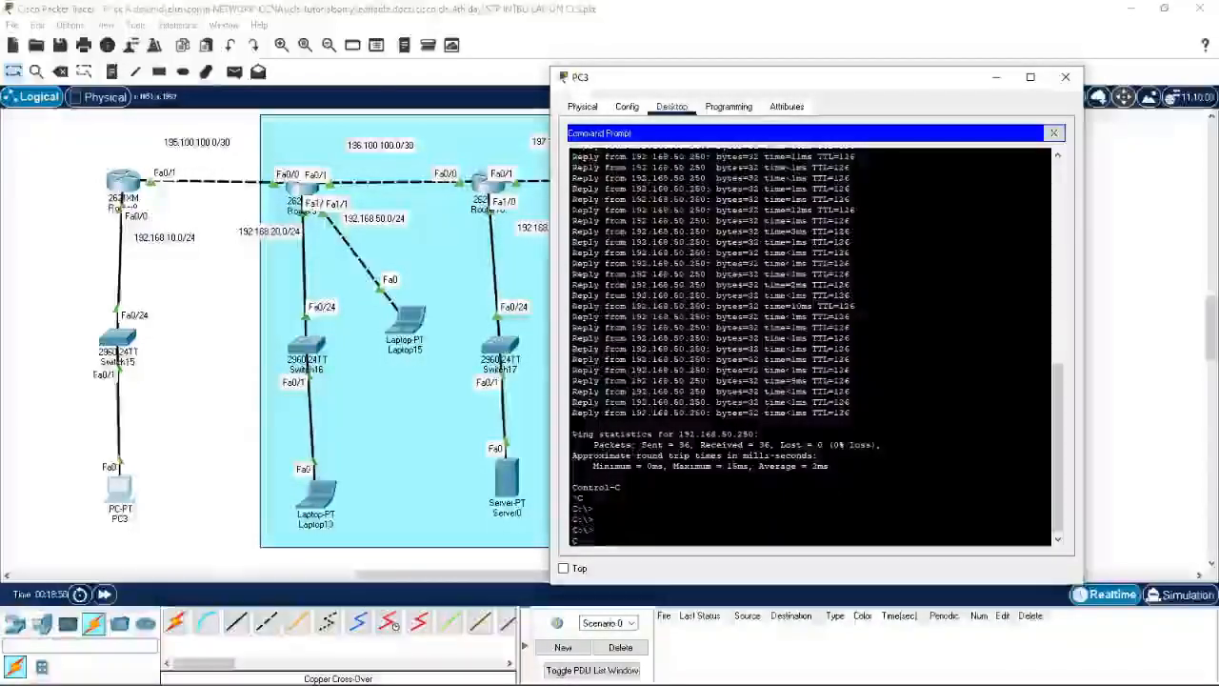
scroll(809, 343, "up", 5)
scroll(810, 348, "up", 3)
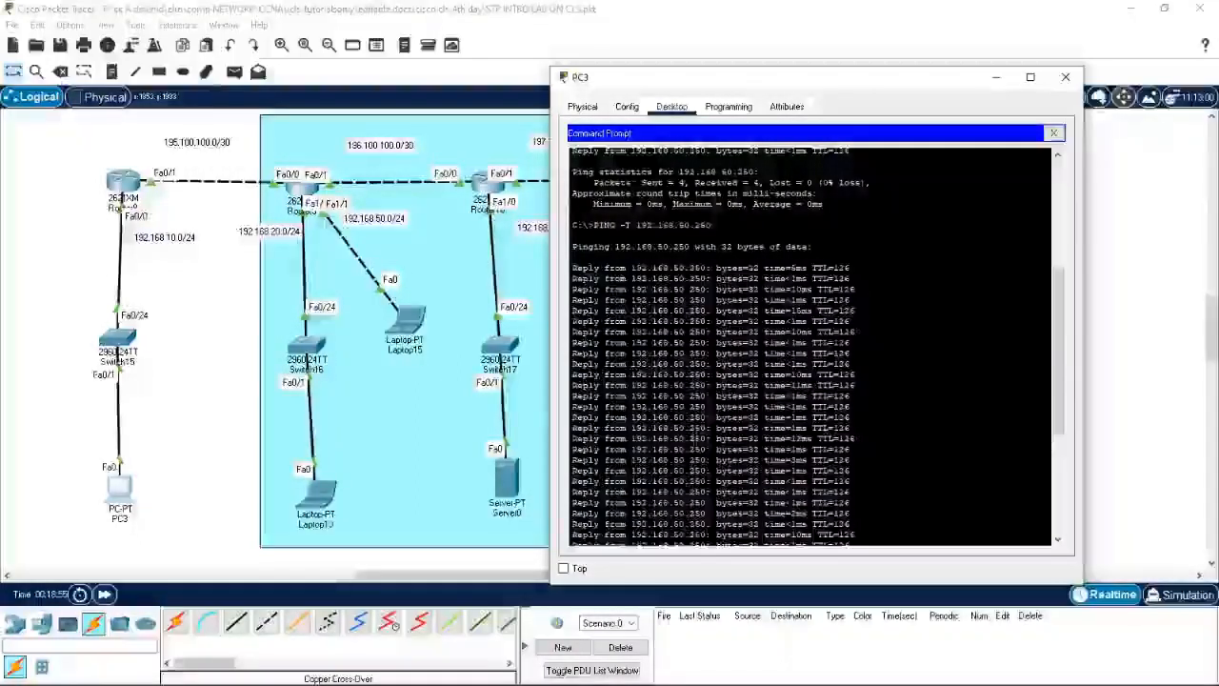
key("ctrl+c")
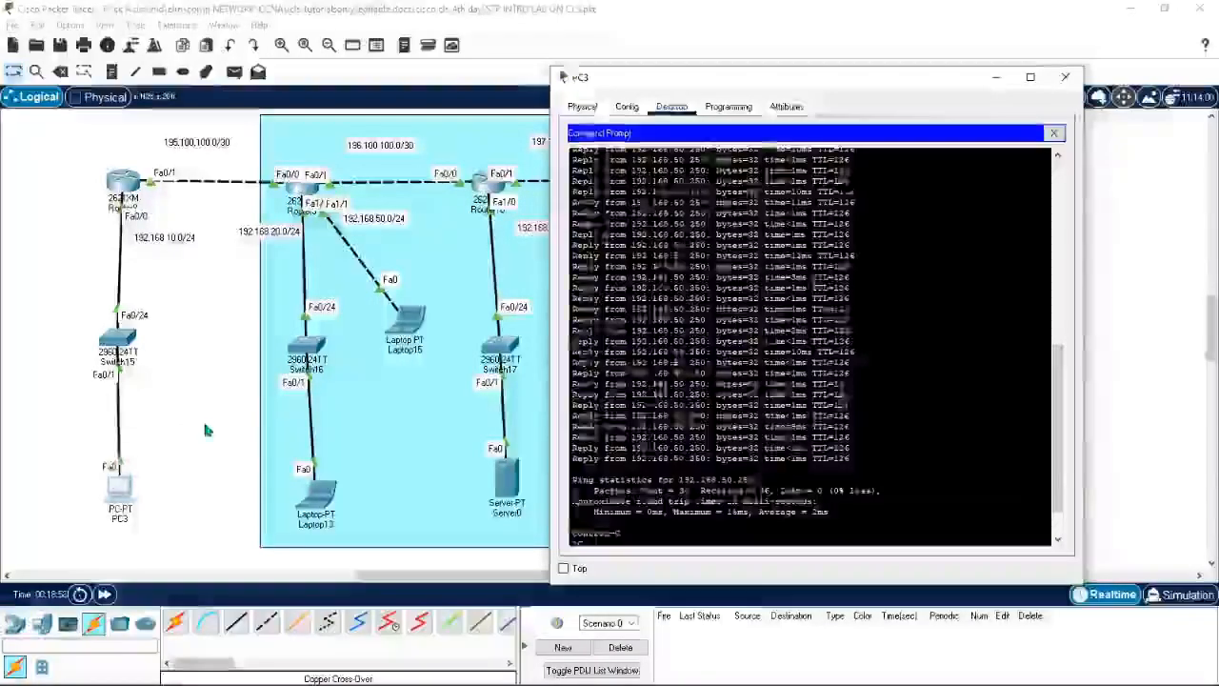
left_click(202, 417)
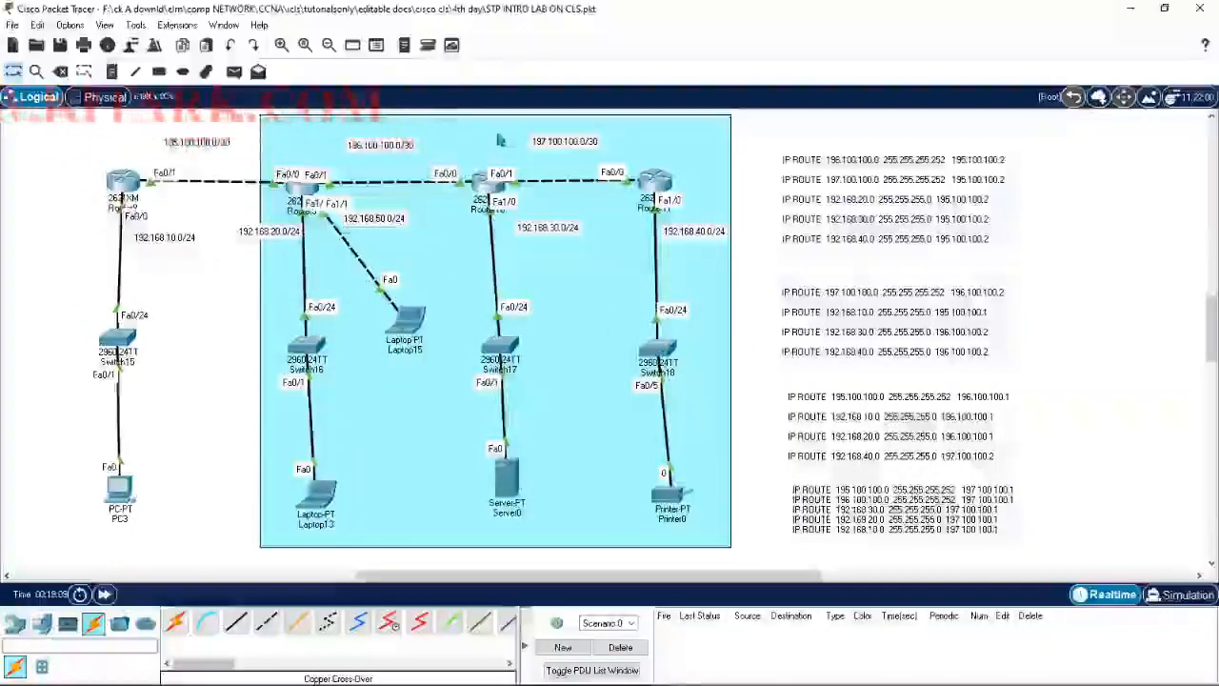
Open the command line interface of Router10 and bring up its user prompt
mouse_move(490, 200)
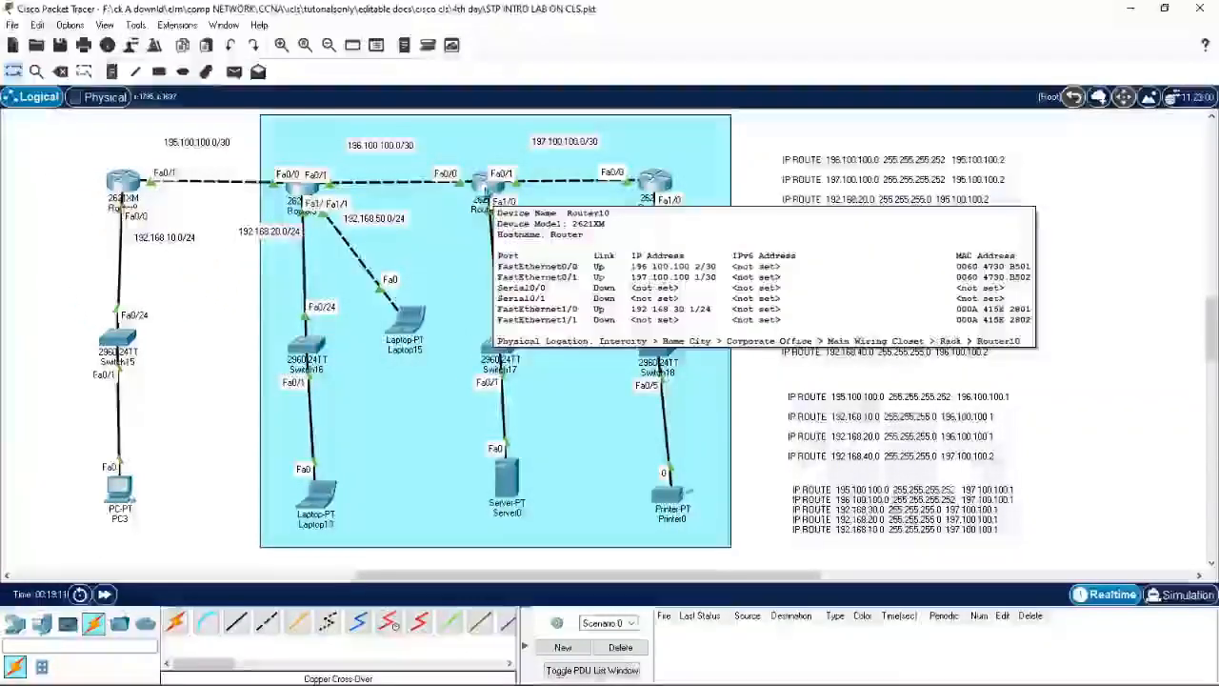
left_click(490, 195)
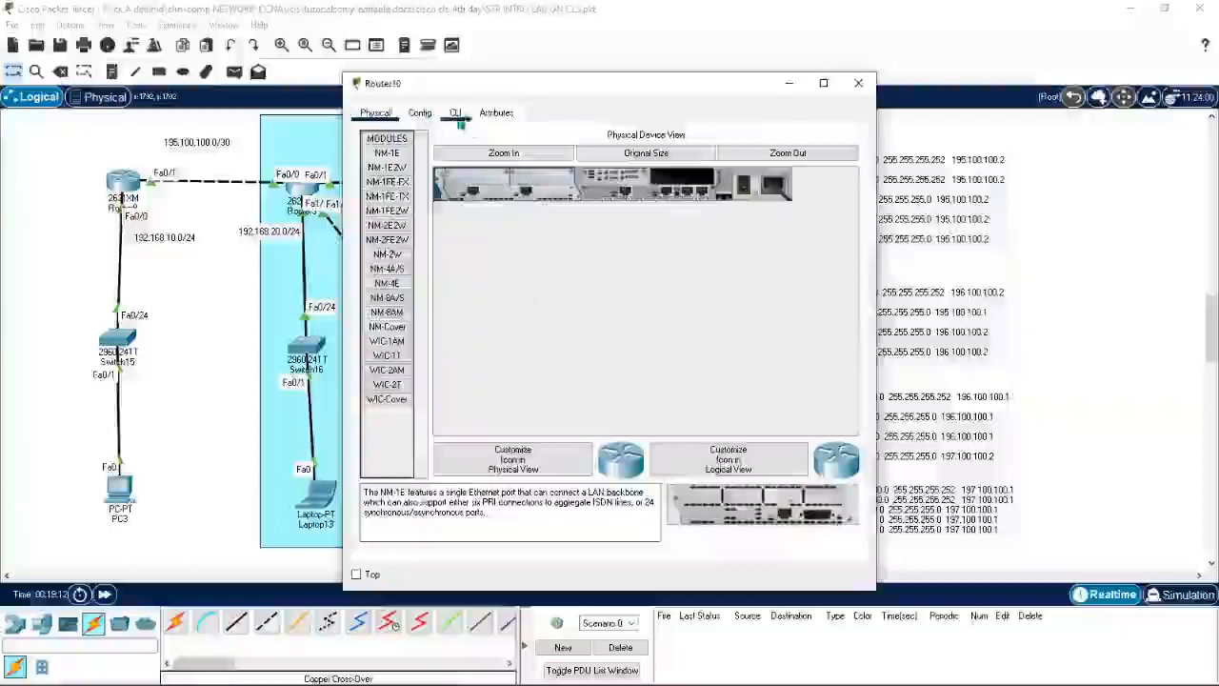
left_click(456, 112)
key("Return")
key("Return")
key("Return")
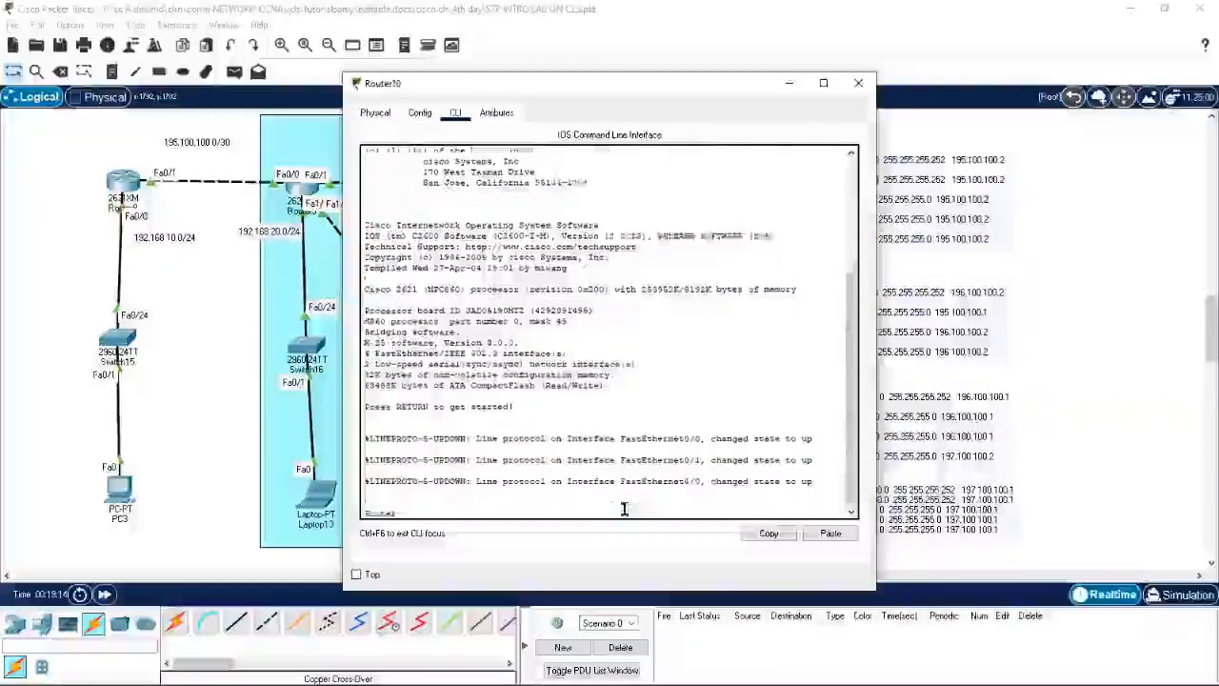
Enter privileged mode on Router10 and display its routing table with SH IP ROUTE
type("en")
key("Return")
key("Return")
type("SH IP ")
type("ROUTE")
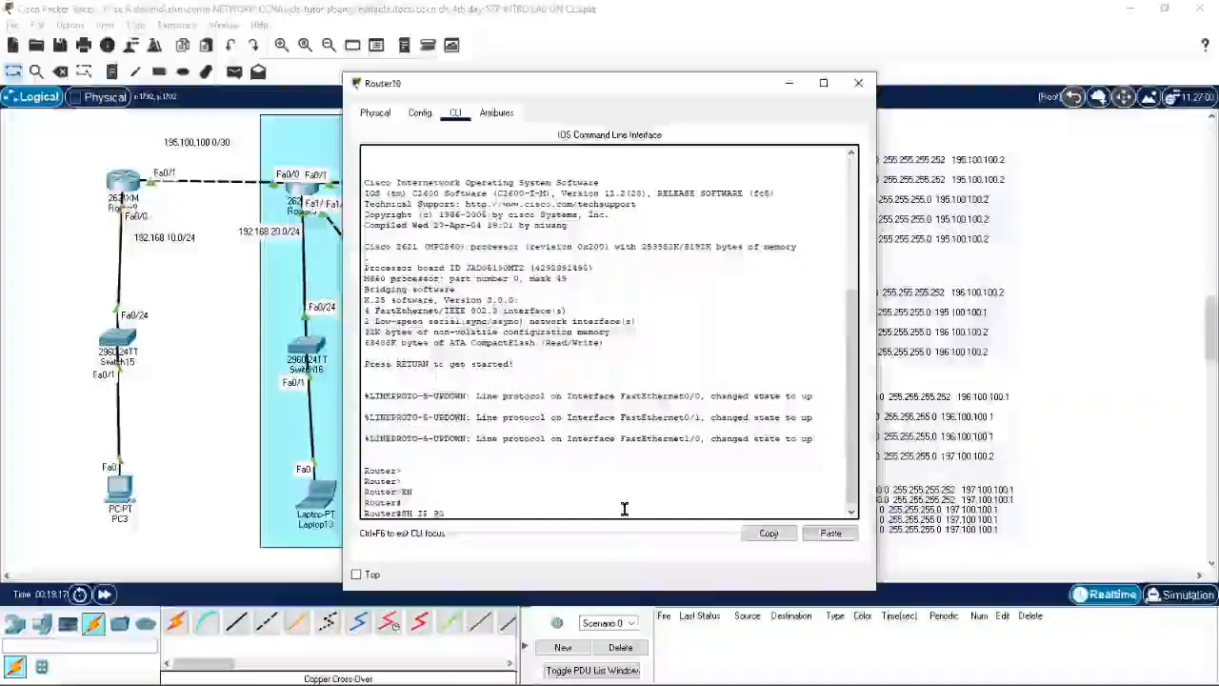
key("Return")
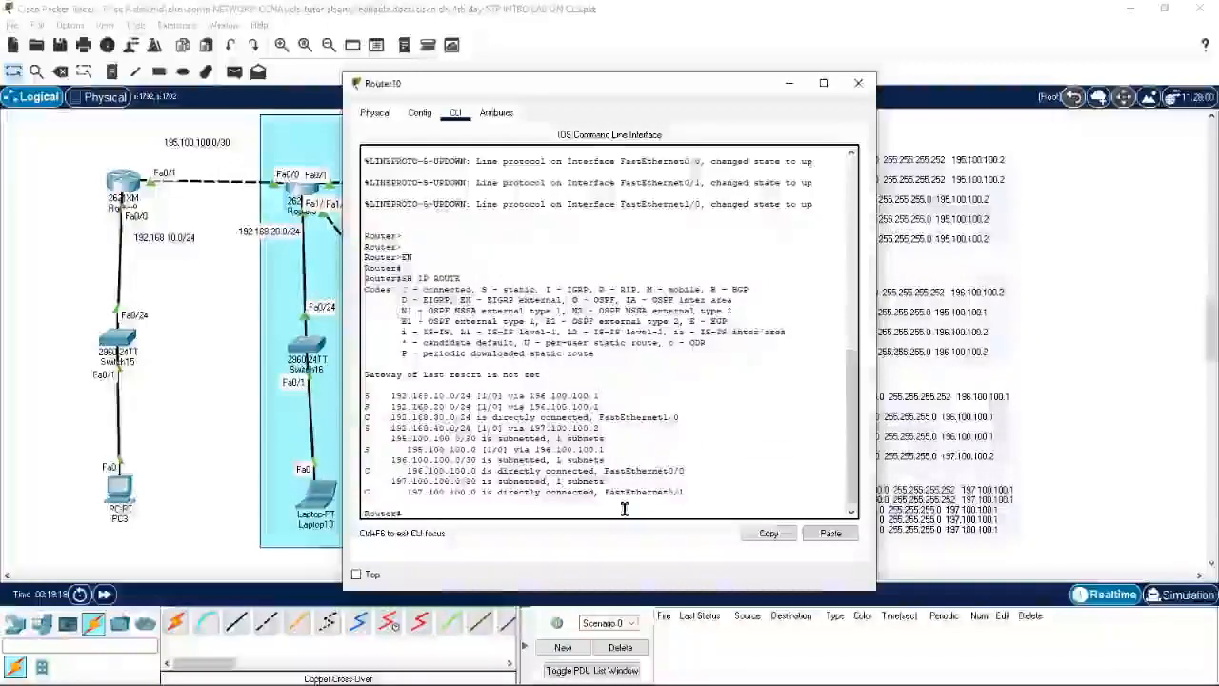
Examine the gateway of last resort line and the 192.168.x.0 network entries in Router10's routing table, and return to the topology
left_click_drag(496, 382, 376, 383)
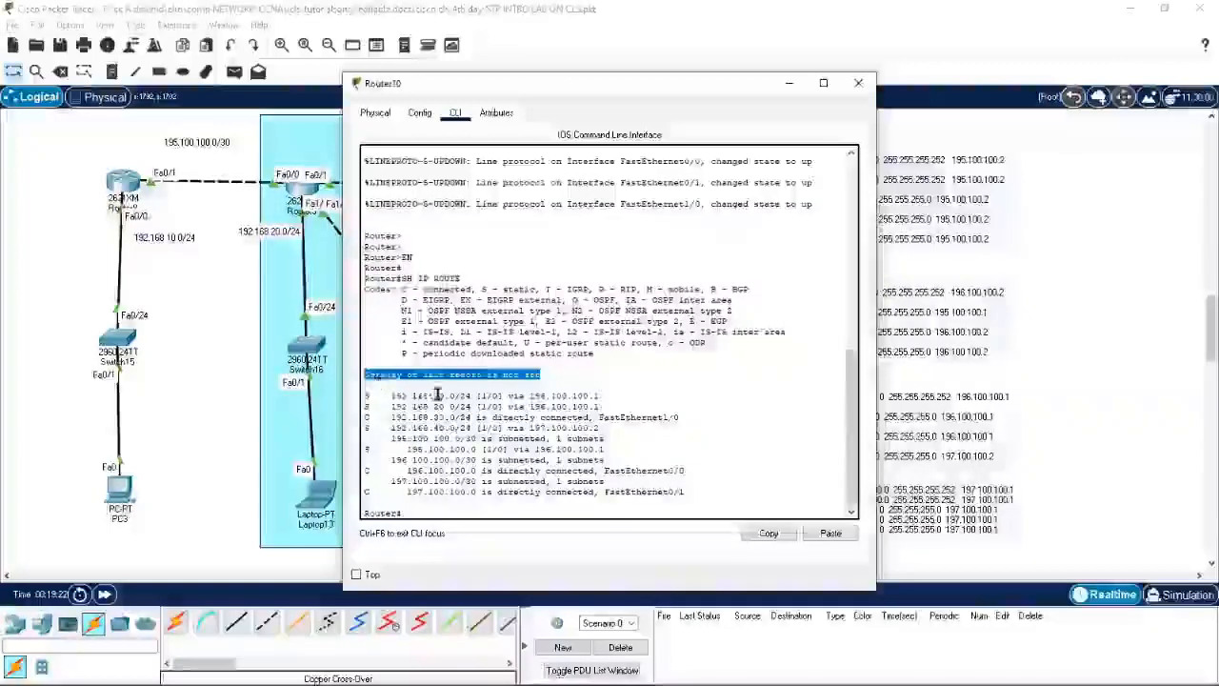
left_click_drag(385, 395, 514, 429)
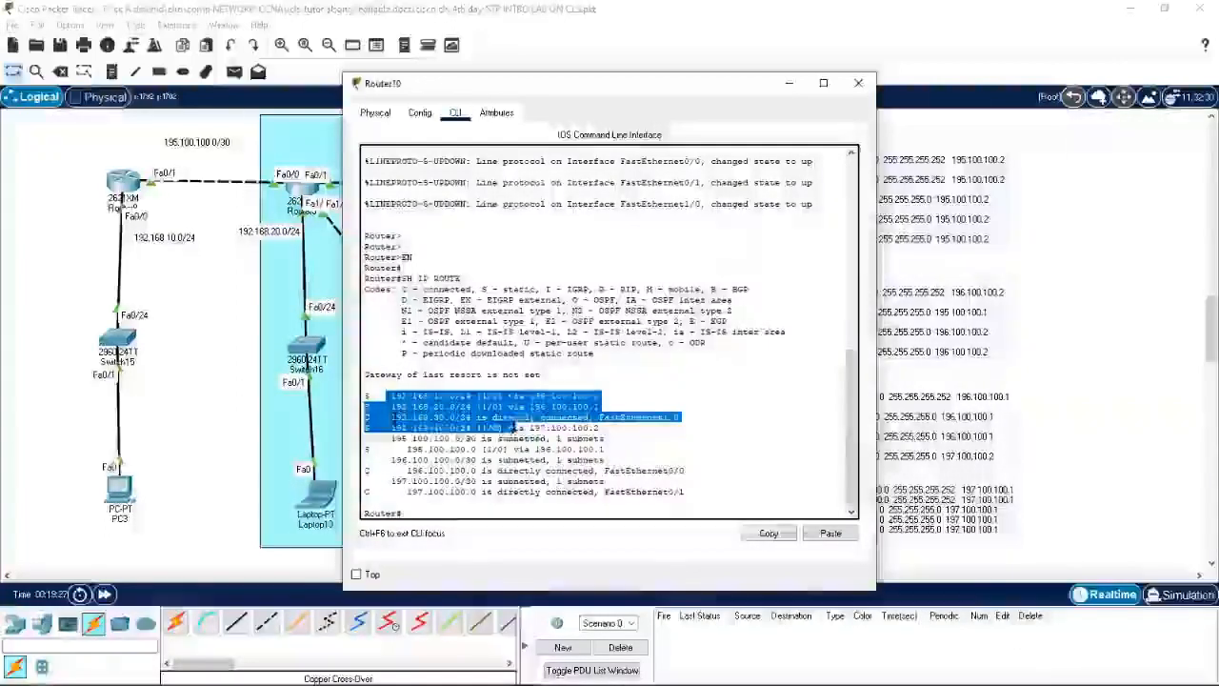
left_click(239, 410)
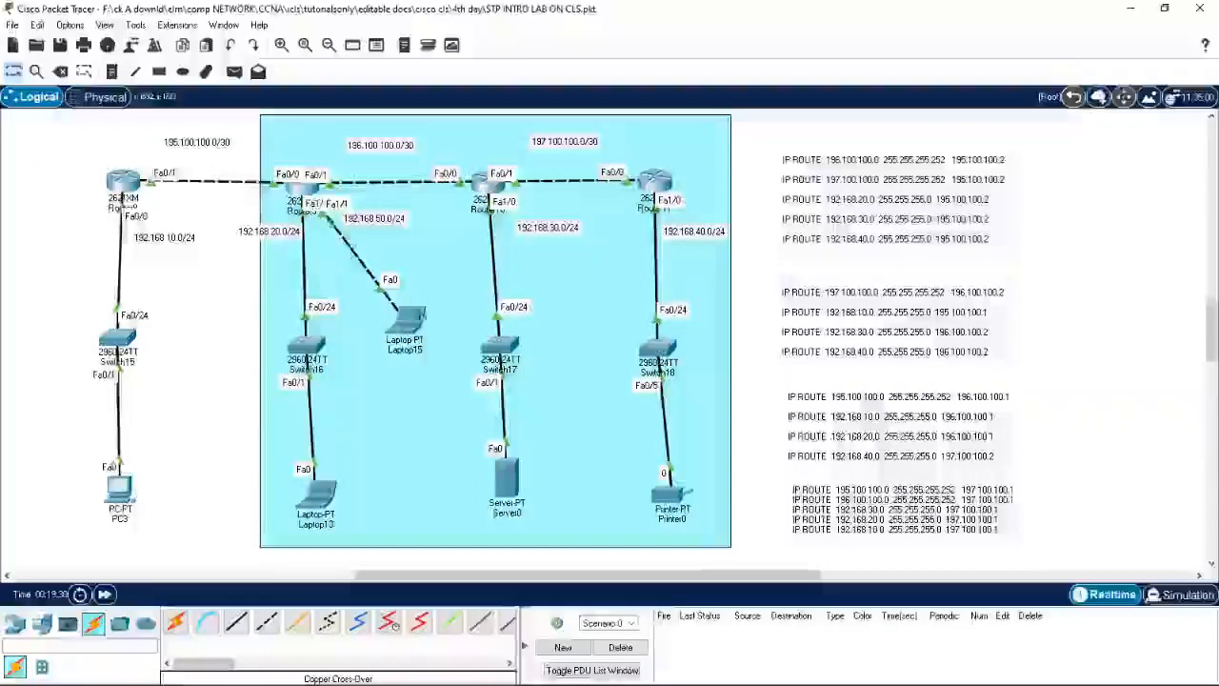
Open Server0's Command Prompt, and ping the new laptop at 192.168.50.250 and examine the replies
left_click(508, 482)
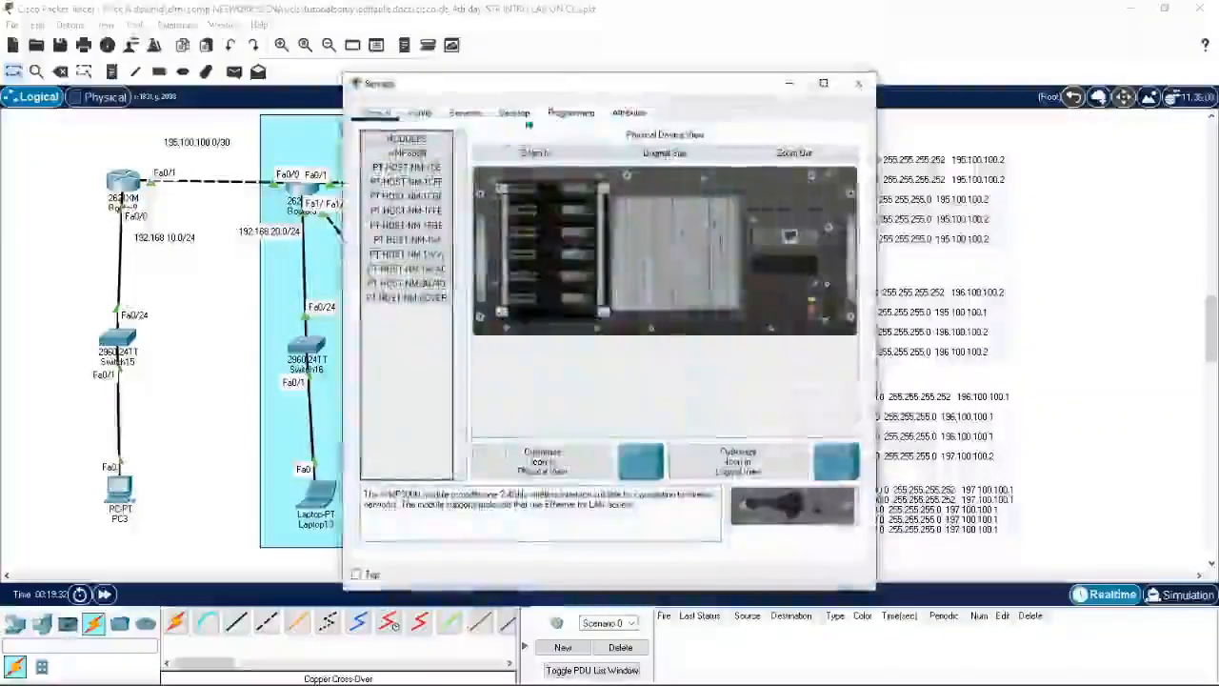
left_click(514, 113)
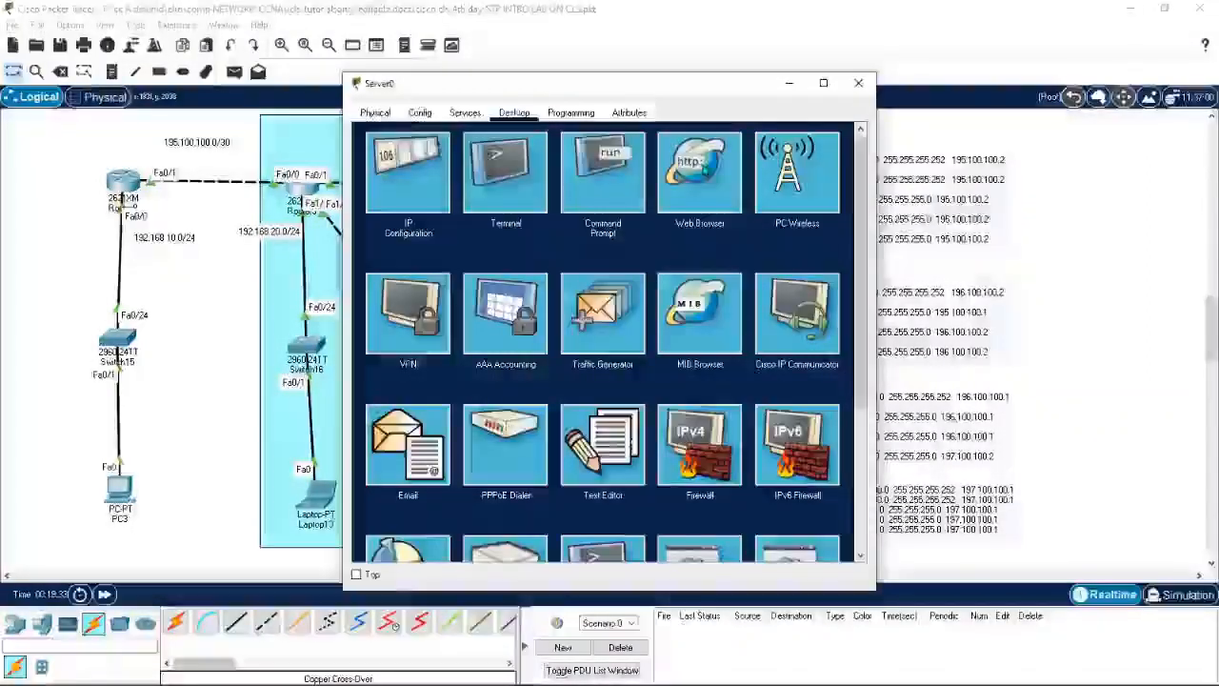
left_click(603, 171)
left_click_drag(682, 86, 927, 88)
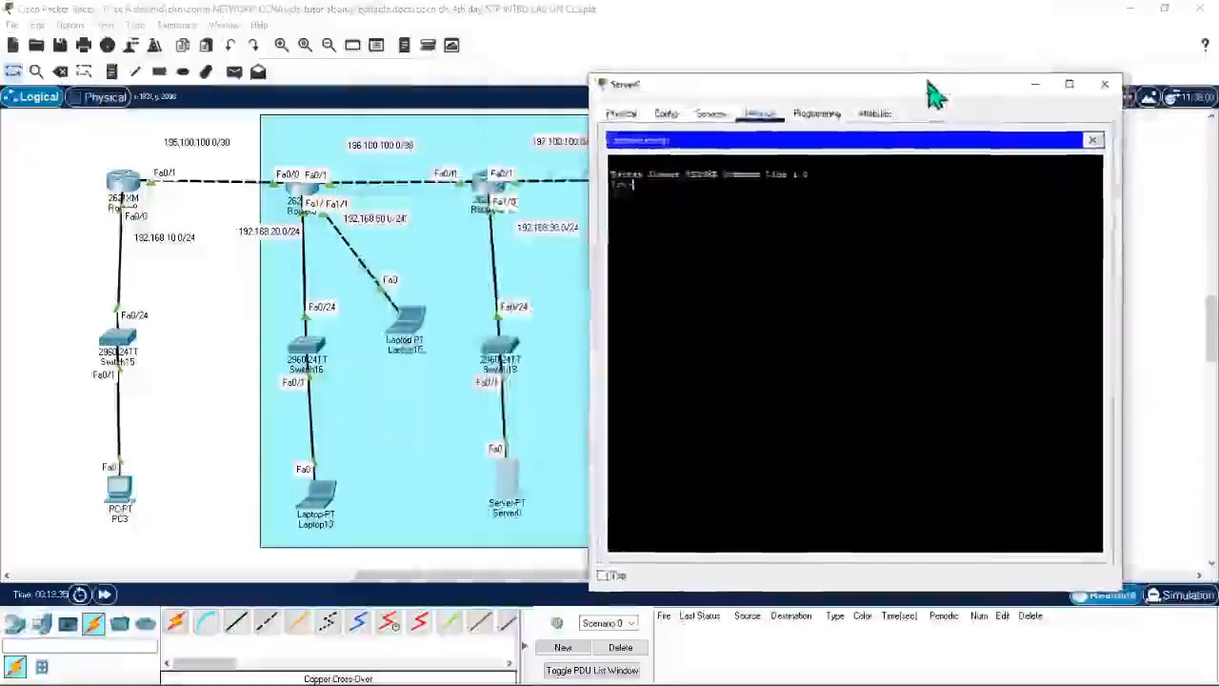
type("PING 192.1")
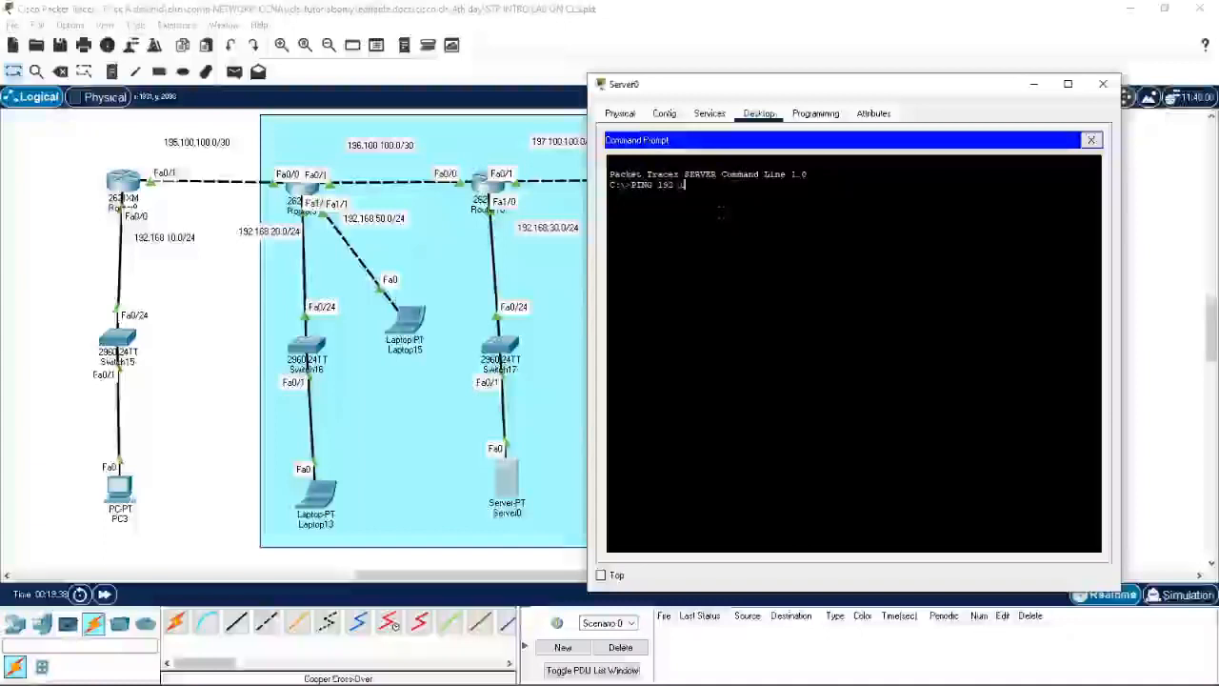
type("68.60.250")
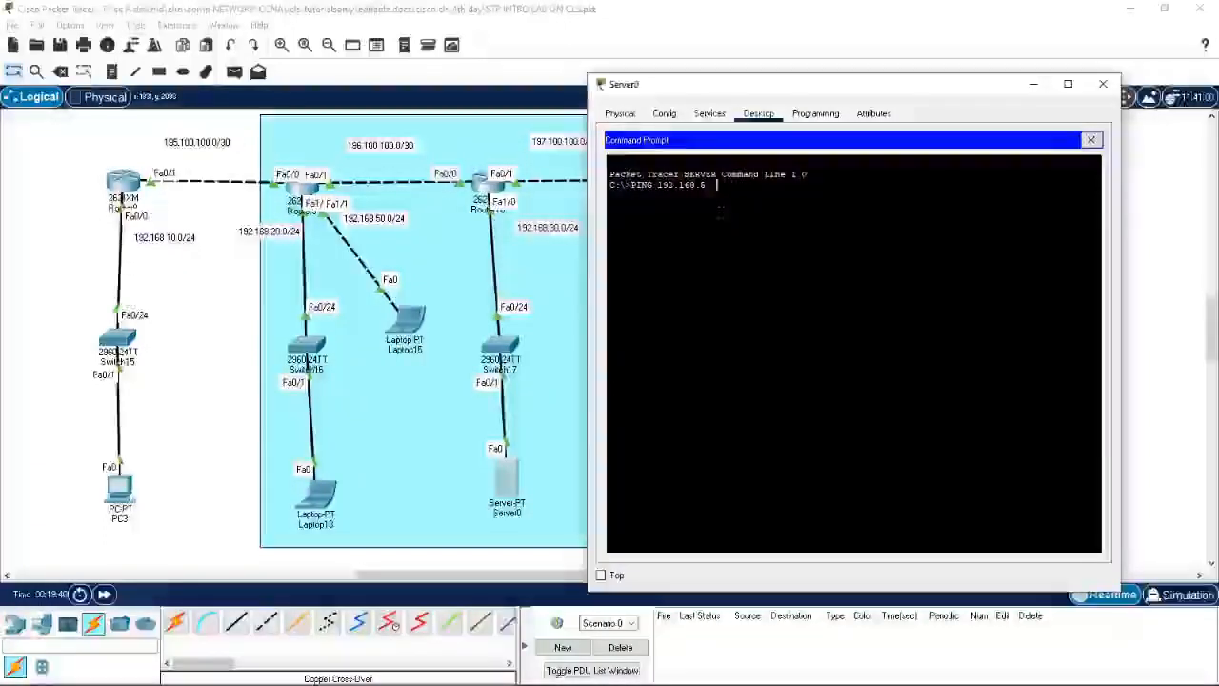
key("Return")
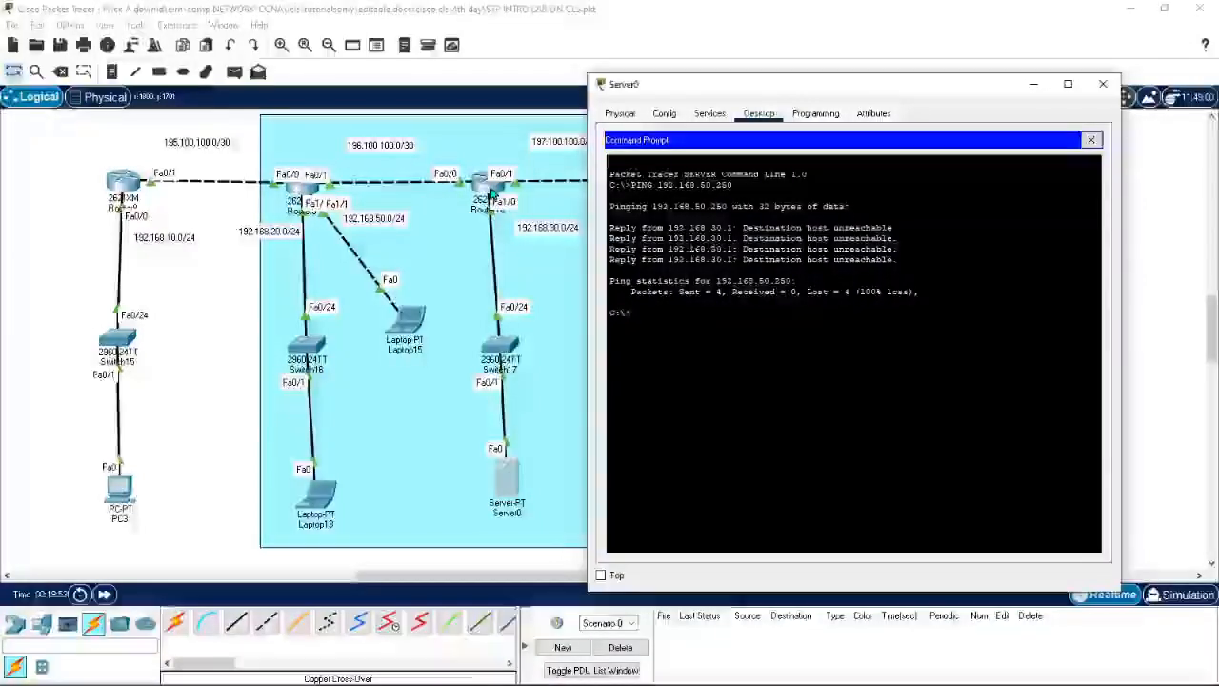
left_click_drag(897, 260, 729, 227)
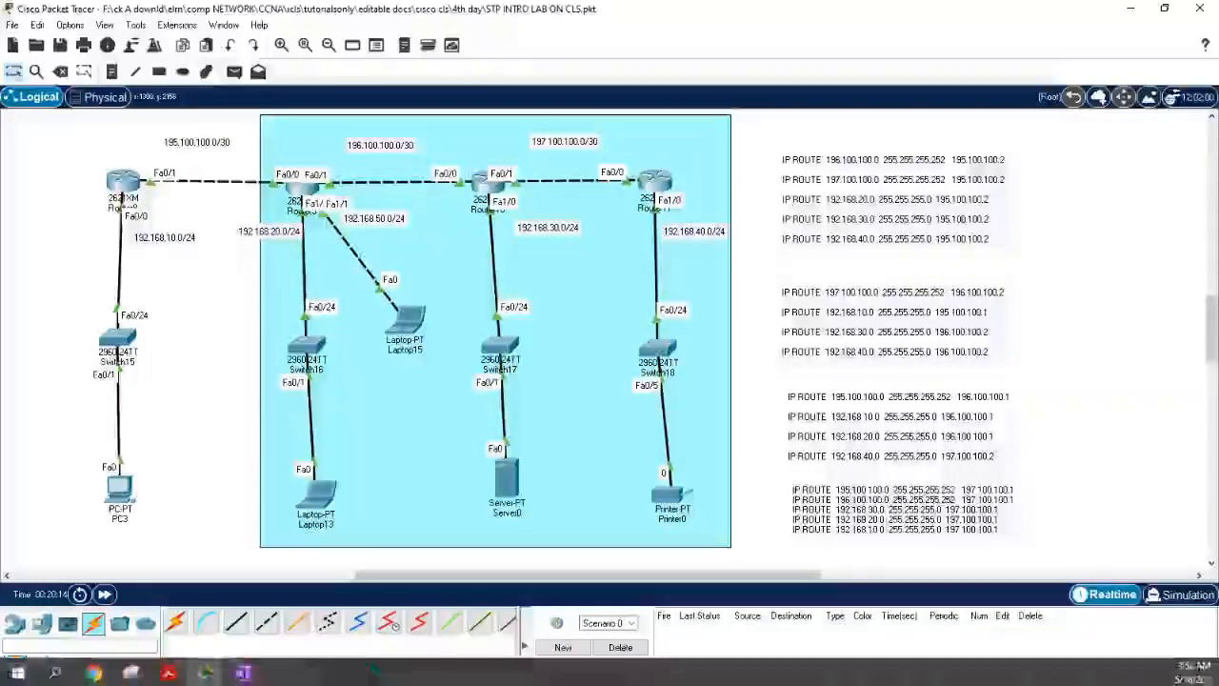
Switch to the OneNote network diagram and sketch a computer in green ink, linked to the second router and labelled 50.250
left_click(244, 672)
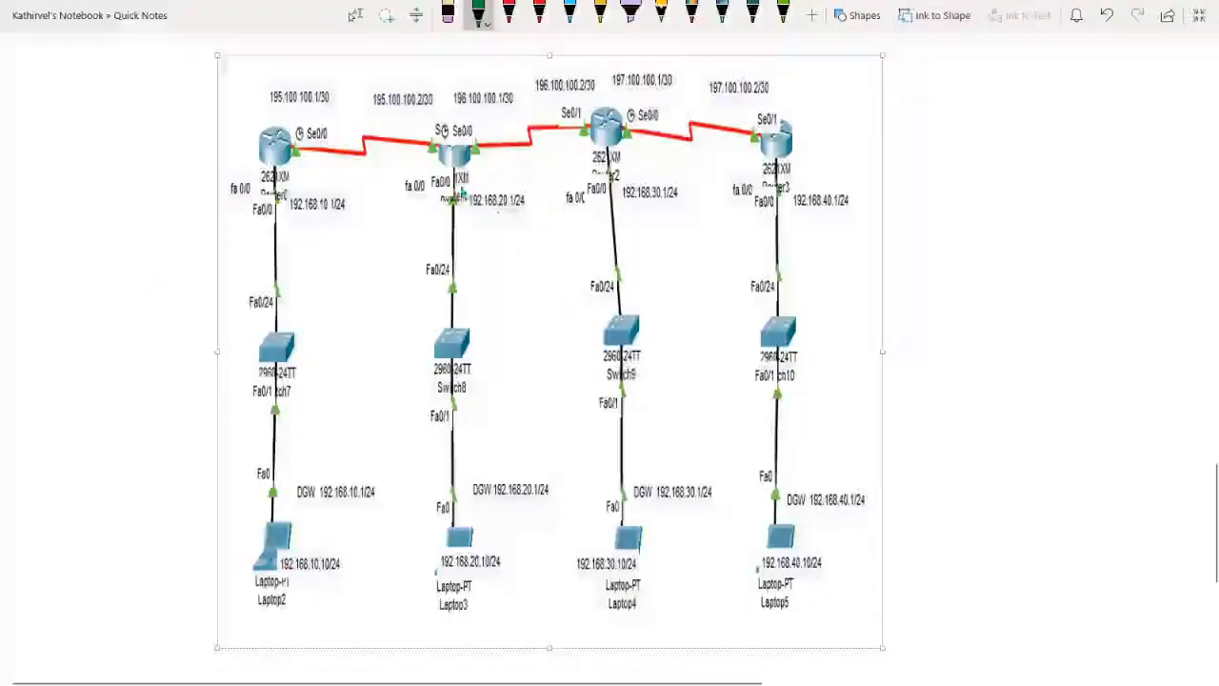
mouse_move(464, 160)
left_mouse_down()
mouse_move(510, 250)
mouse_move(494, 264)
mouse_move(500, 285)
mouse_move(528, 250)
mouse_move(514, 288)
mouse_move(500, 288)
mouse_move(530, 307)
left_mouse_up()
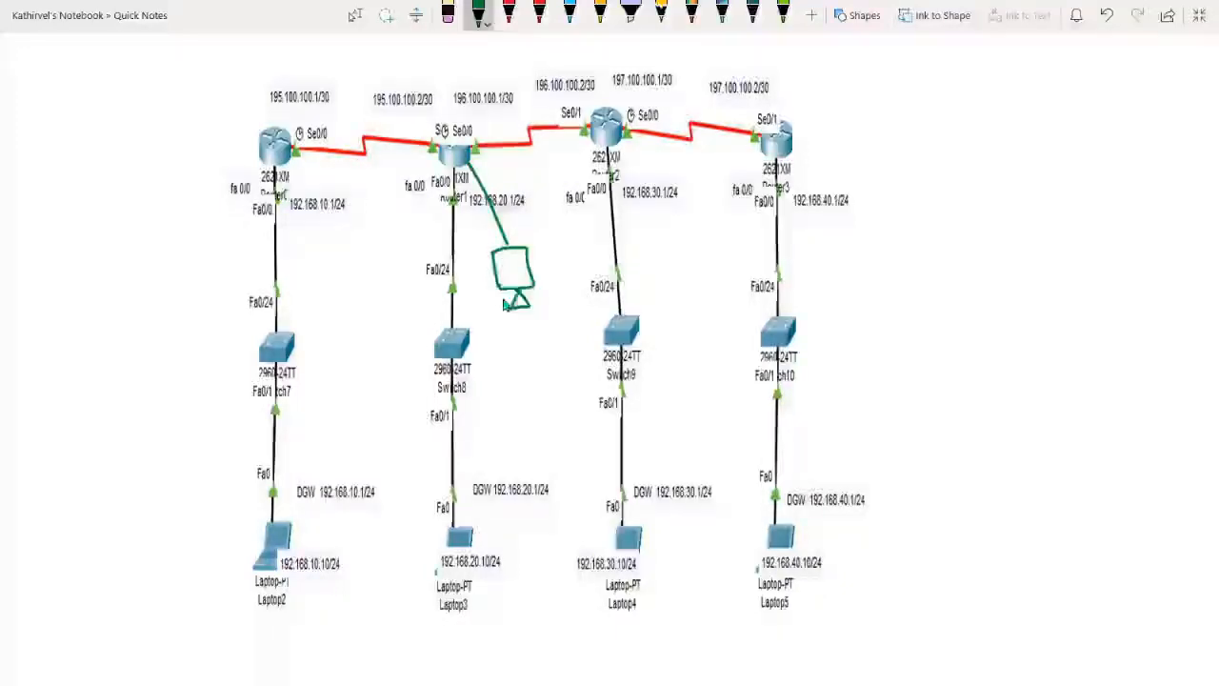
mouse_move(536, 256)
left_mouse_down()
mouse_move(538, 271)
mouse_move(579, 247)
left_mouse_up()
left_click(551, 264)
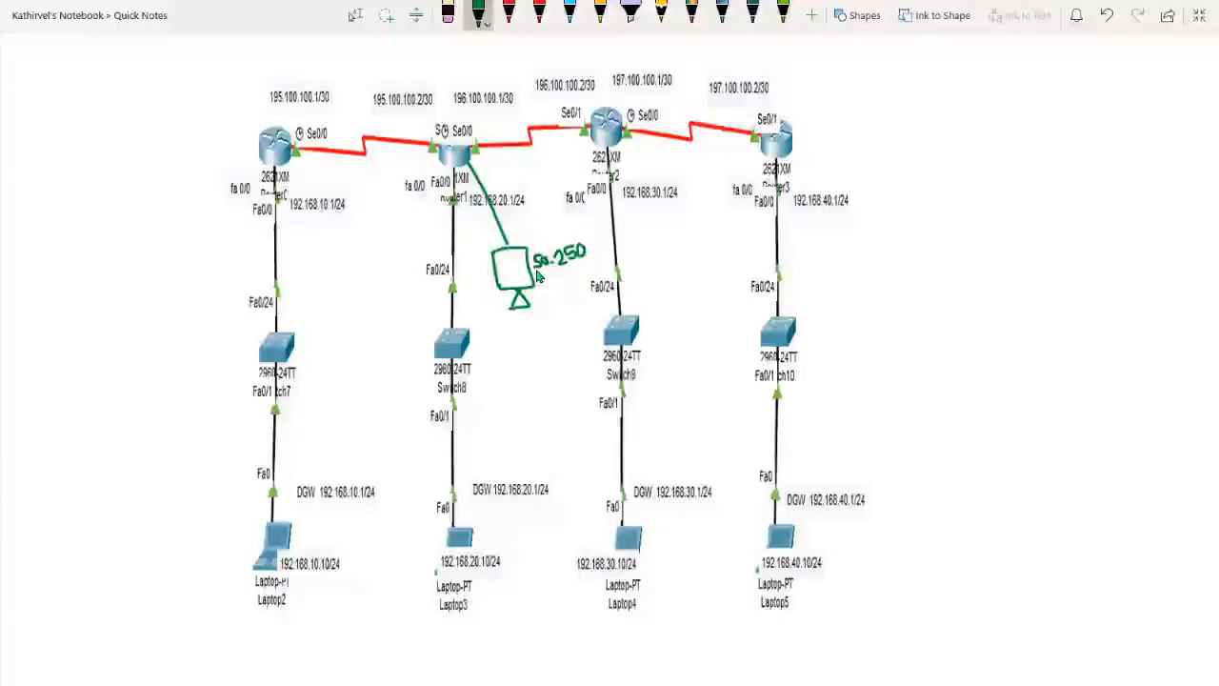
In green ink, underline 50.250, mark Laptop2 as A with an arrow up to 192.168.10.1/24, and sketch a table box beside the first router
left_click_drag(539, 277, 590, 265)
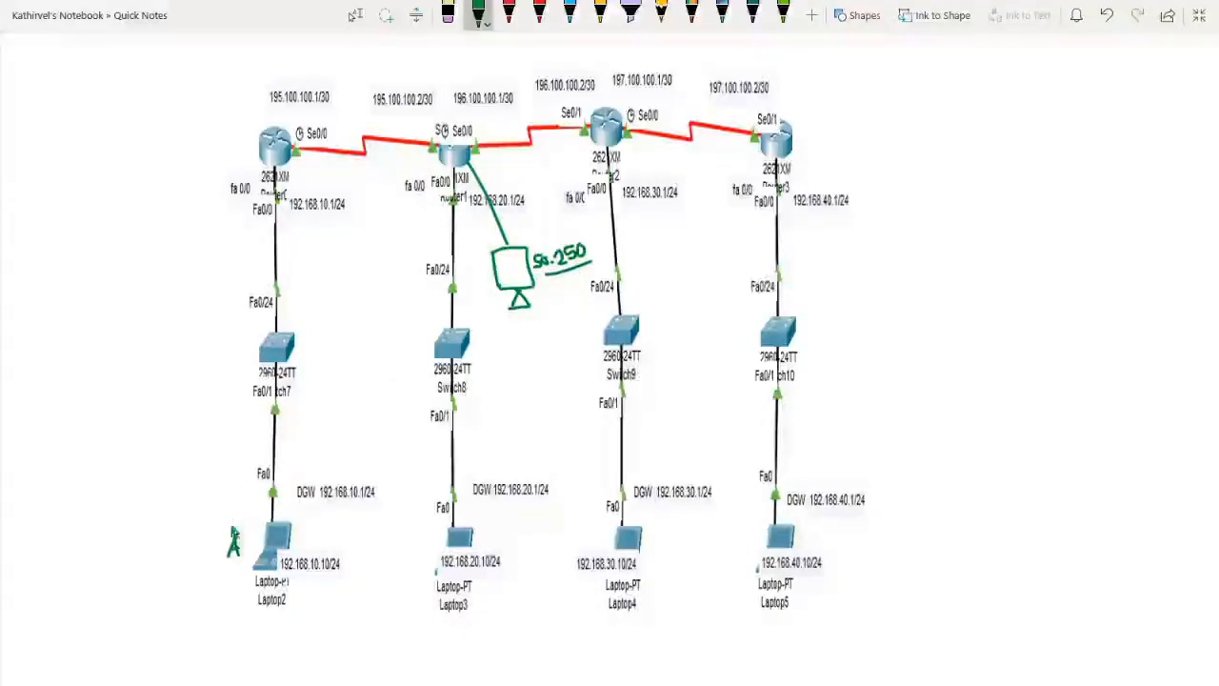
mouse_move(322, 473)
left_mouse_down()
mouse_move(311, 219)
mouse_move(320, 232)
left_mouse_up()
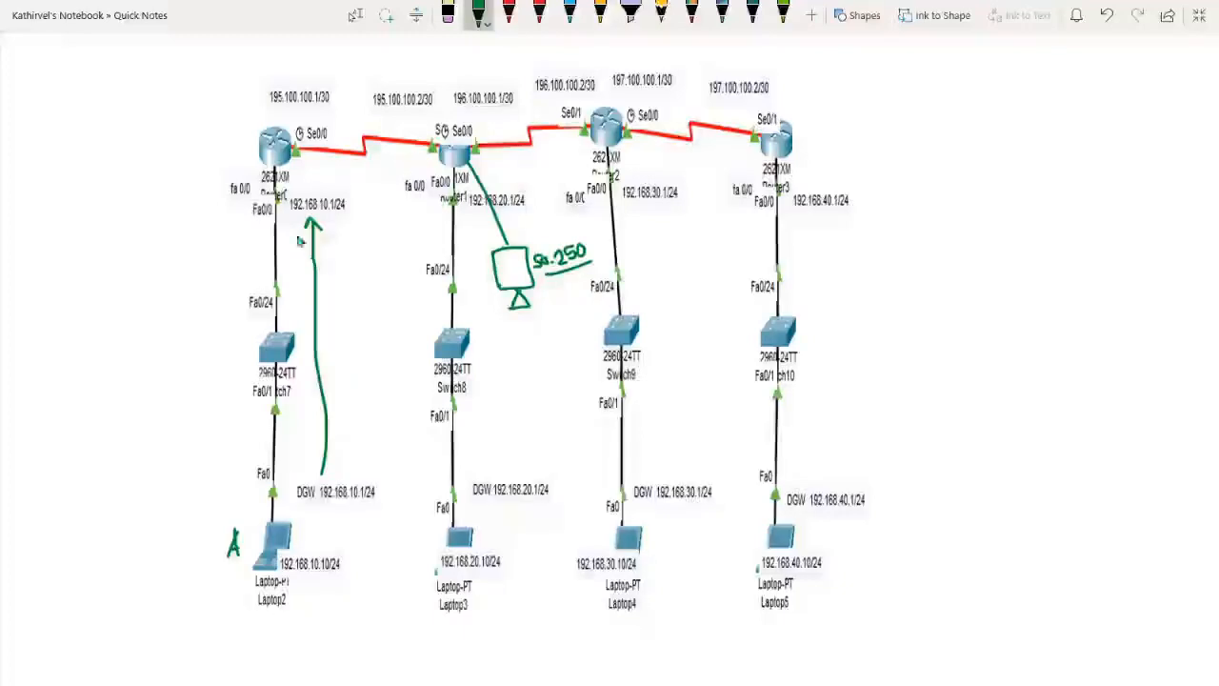
mouse_move(174, 205)
left_mouse_down()
mouse_move(176, 254)
mouse_move(228, 203)
mouse_move(175, 255)
mouse_move(219, 222)
mouse_move(219, 236)
left_mouse_up()
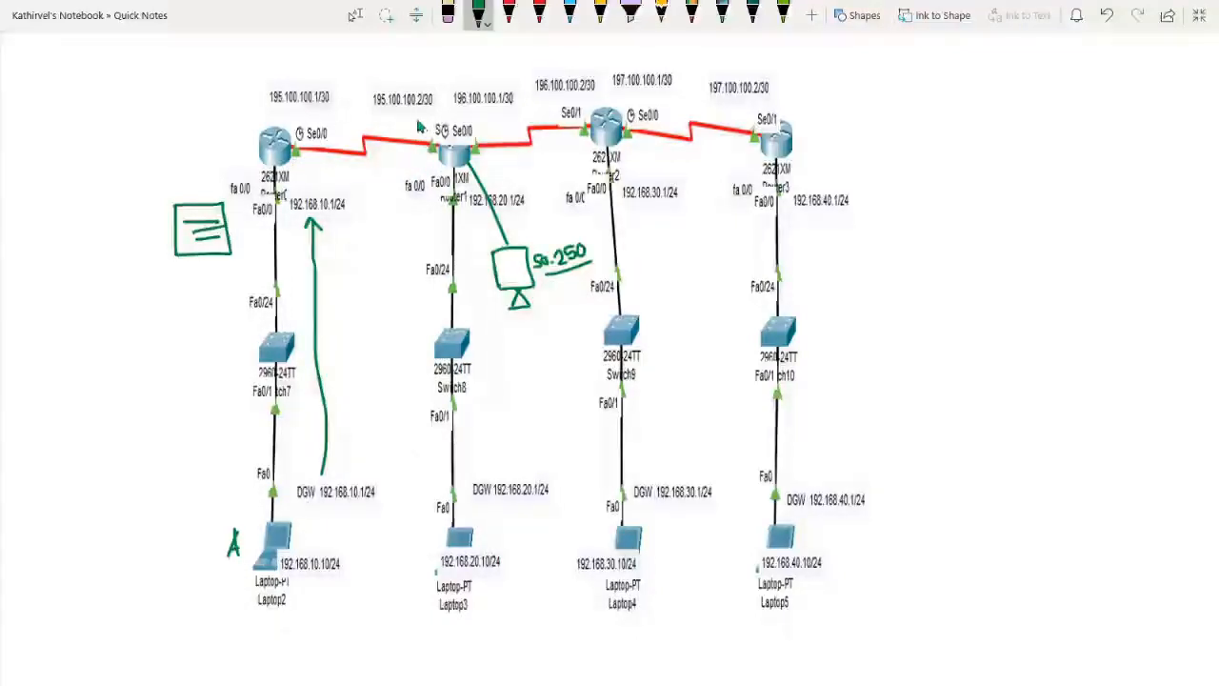
Underline 195.100.100.2/30 in green and draw arrows from the first router to the second and on to the 50.250 computer
left_click_drag(428, 109, 390, 115)
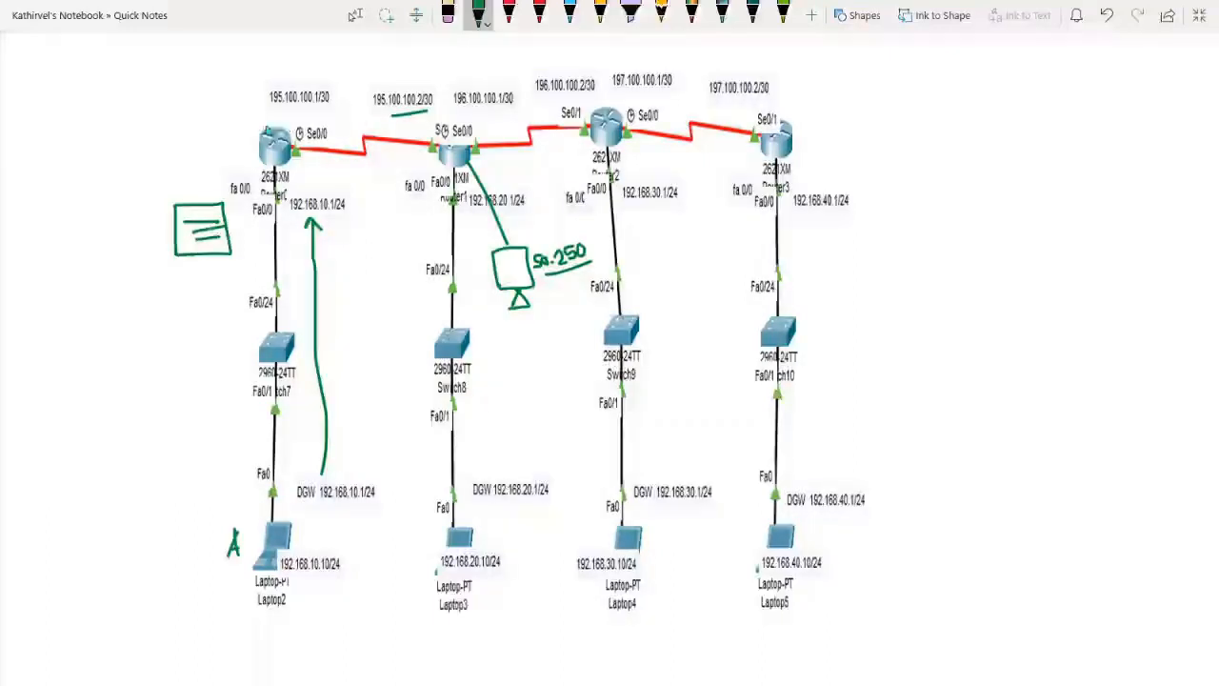
mouse_move(256, 116)
left_mouse_down()
mouse_move(273, 84)
mouse_move(366, 60)
mouse_move(422, 82)
mouse_move(429, 100)
mouse_move(430, 79)
left_mouse_up()
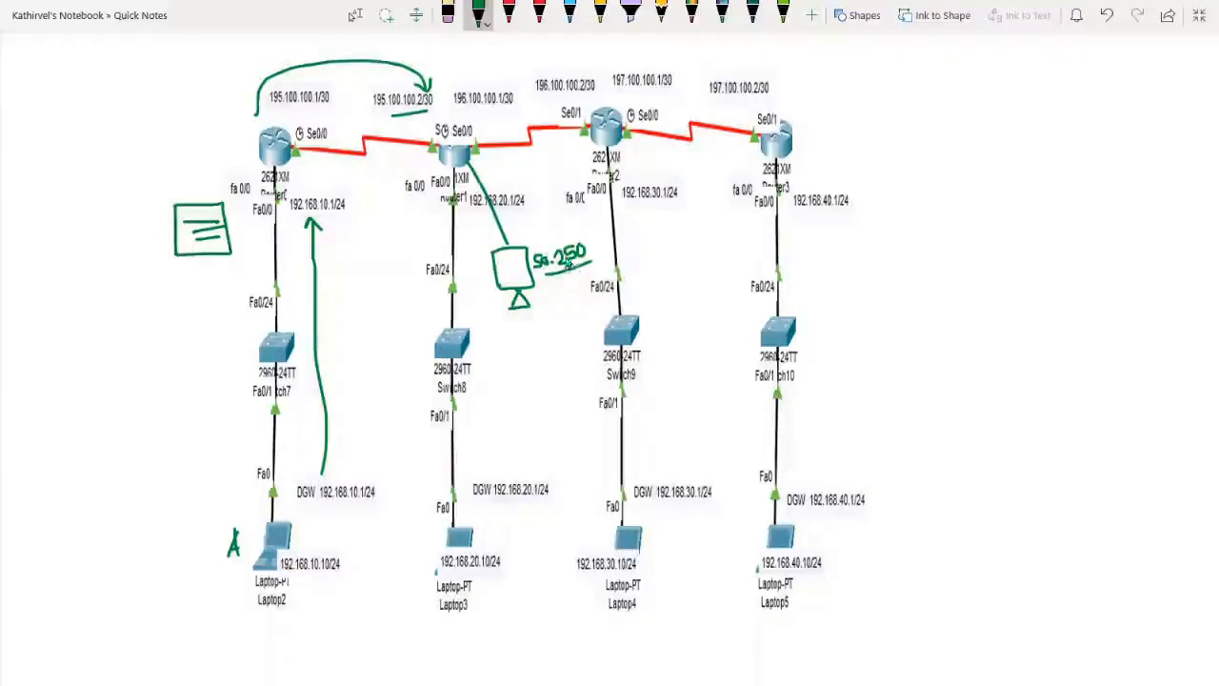
left_click_drag(483, 158, 530, 215)
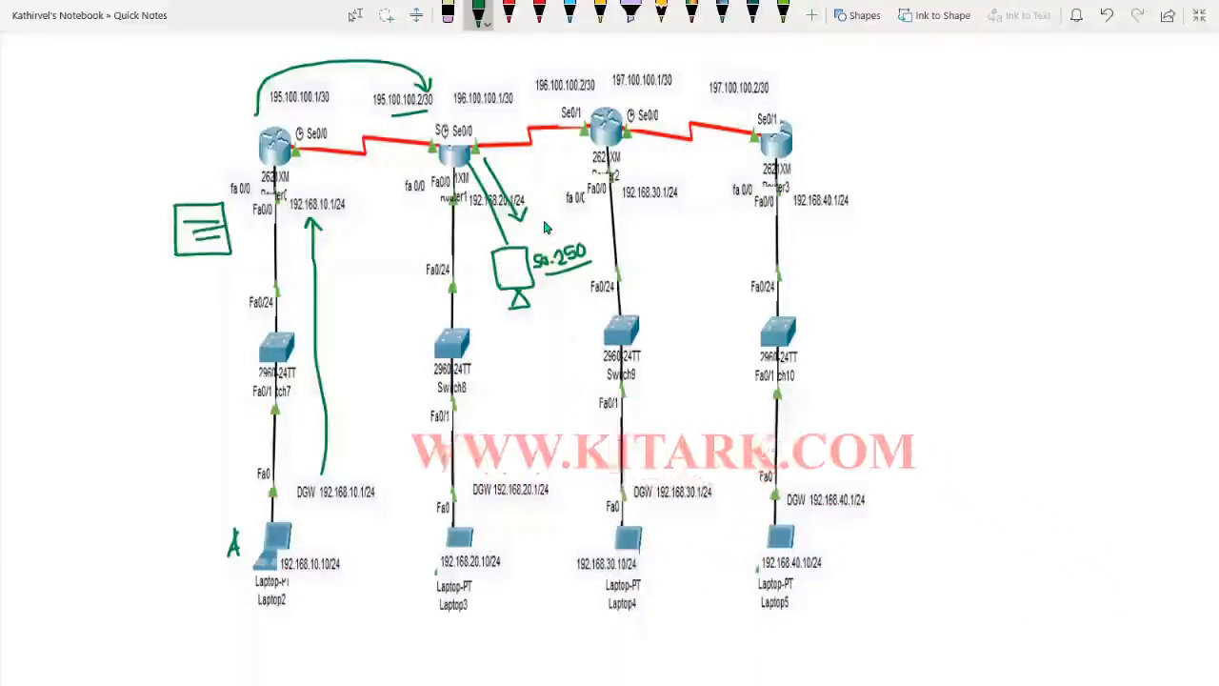
Label the four routers R1, R2, R3 and R4 in light blue ink, following their order along the serial links
left_click(569, 13)
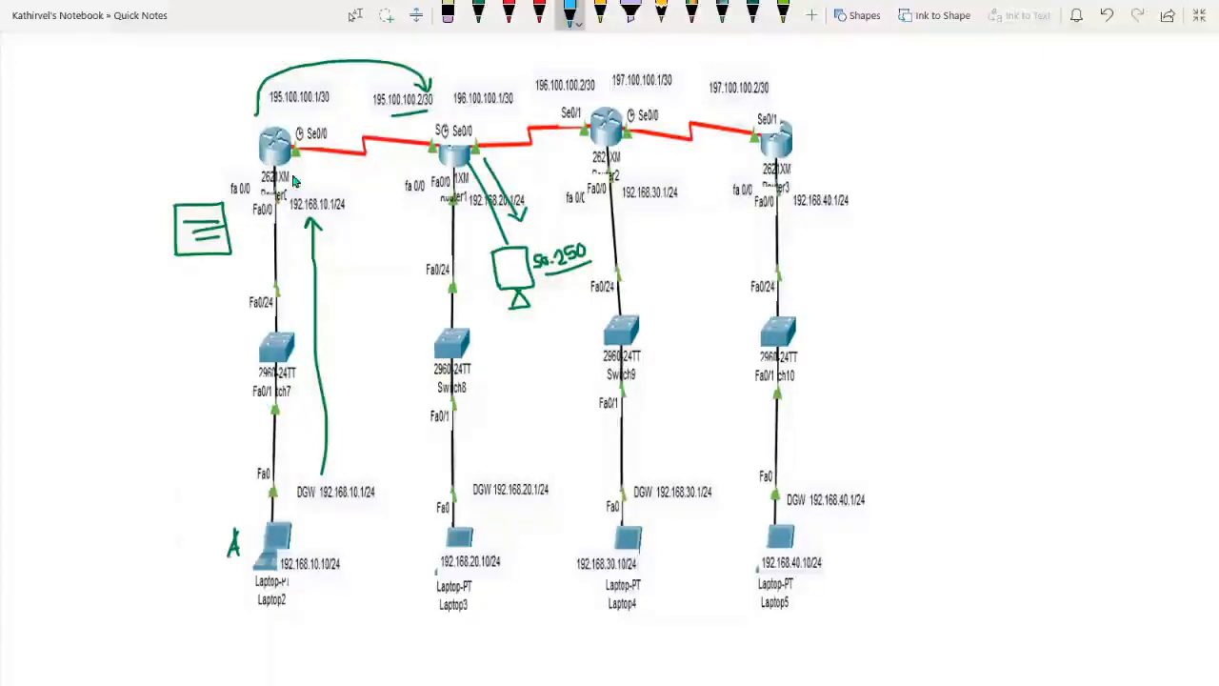
left_click_drag(303, 181, 310, 182)
left_click_drag(315, 166, 317, 182)
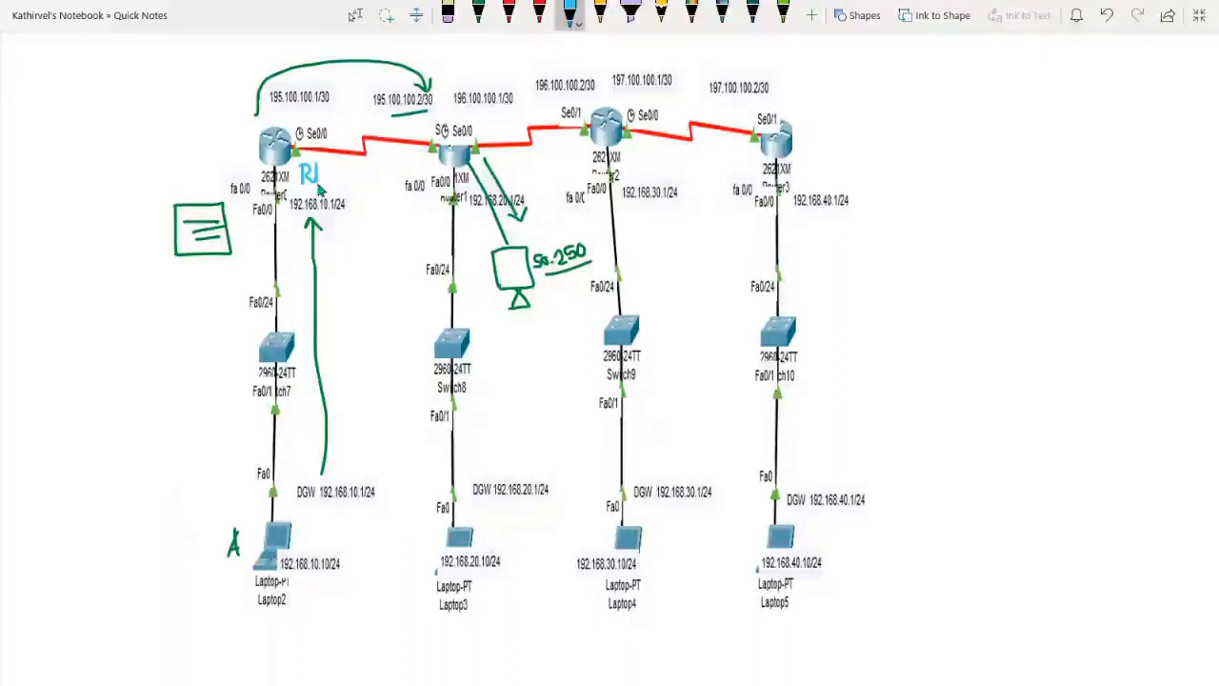
left_click_drag(422, 165, 423, 177)
left_click_drag(424, 165, 445, 177)
left_click_drag(583, 151, 585, 156)
left_click_drag(744, 151, 759, 165)
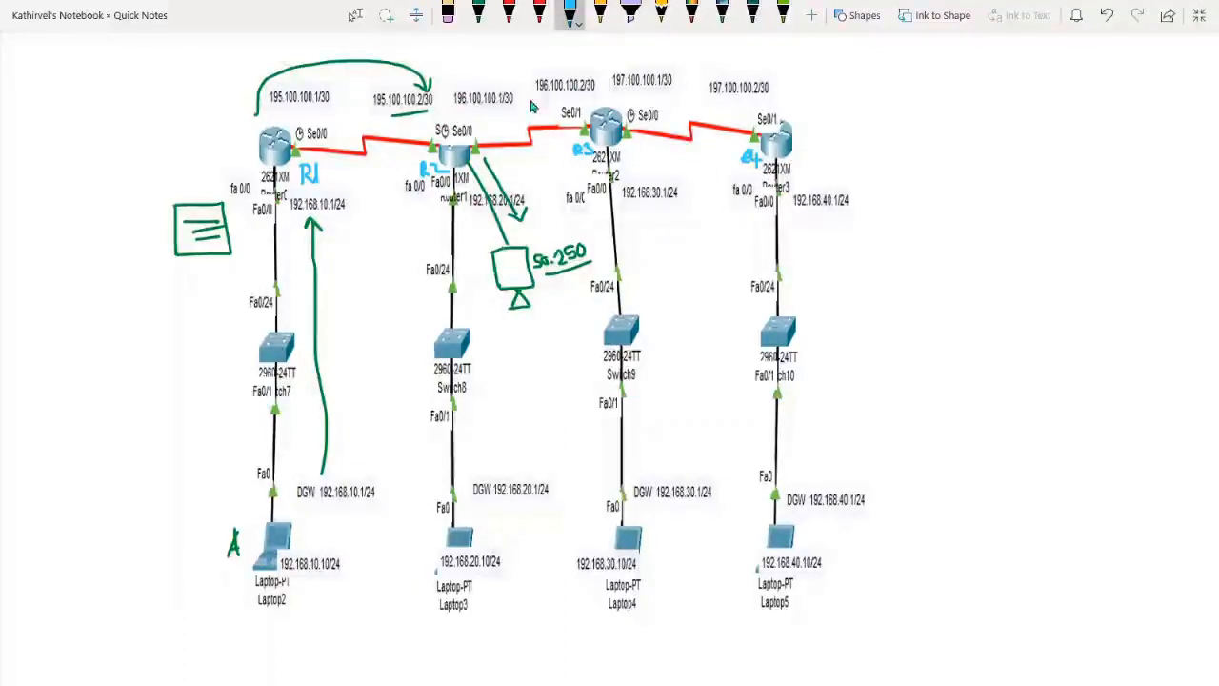
In light blue, underline 196.100.100.2/30 with an arced arrow from R2 to R3, and add arrows for traffic from Laptop2 and Laptop3 towards R2
left_click_drag(536, 92, 594, 91)
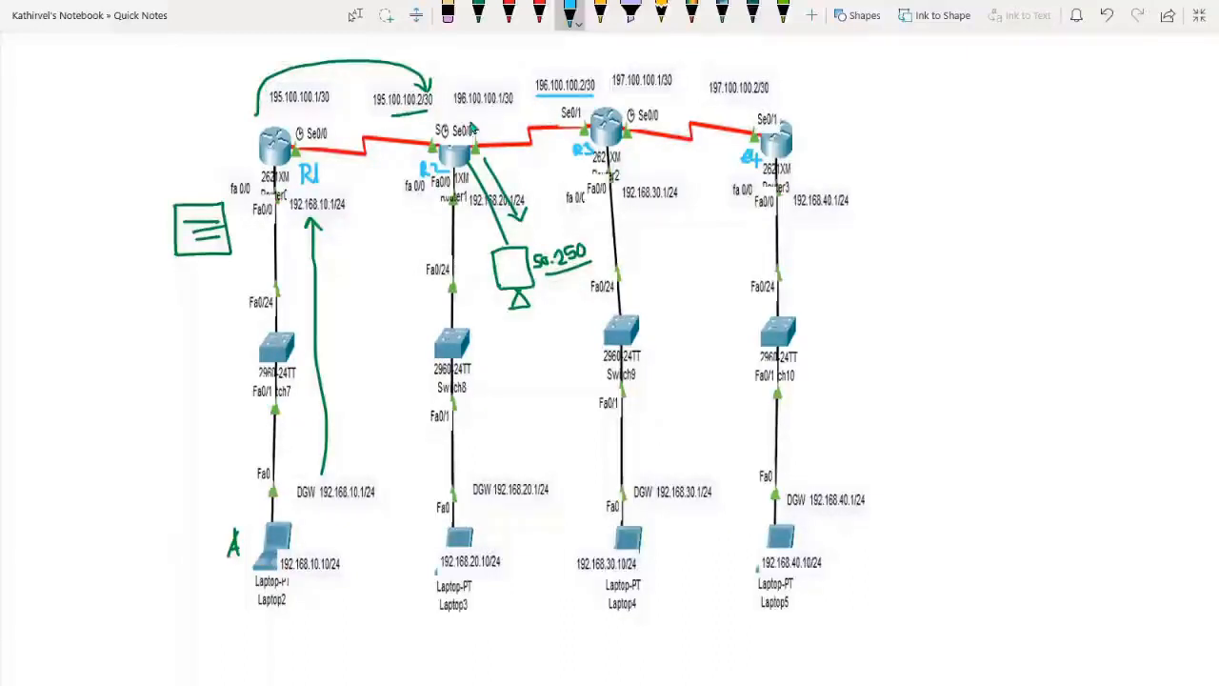
mouse_move(453, 112)
left_mouse_down()
mouse_move(556, 57)
mouse_move(589, 101)
left_mouse_up()
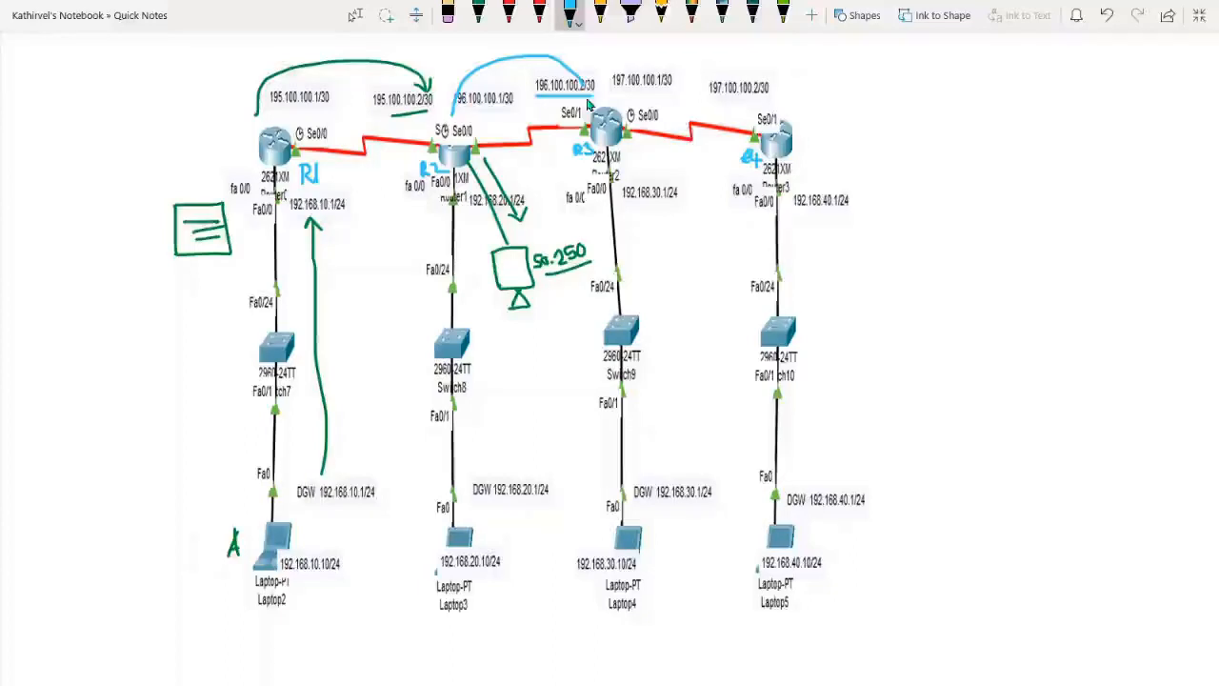
mouse_move(426, 522)
left_mouse_down()
mouse_move(431, 393)
mouse_move(425, 409)
left_mouse_up()
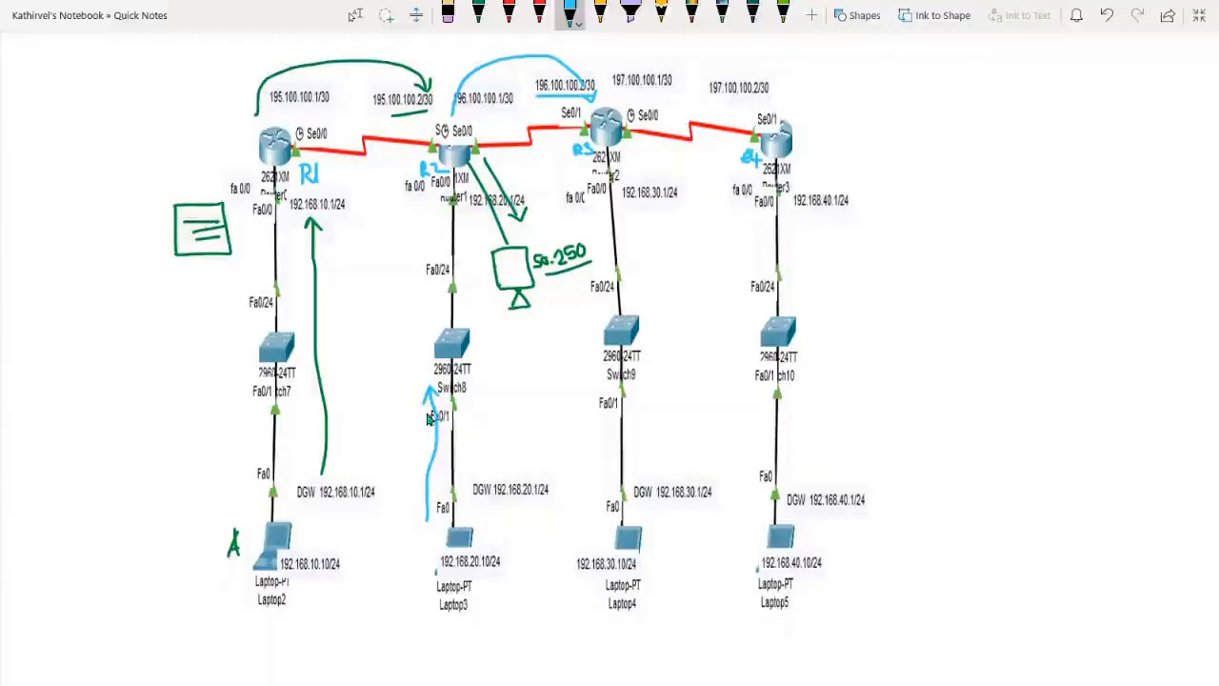
mouse_move(336, 505)
left_mouse_down()
mouse_move(357, 395)
mouse_move(364, 401)
left_mouse_up()
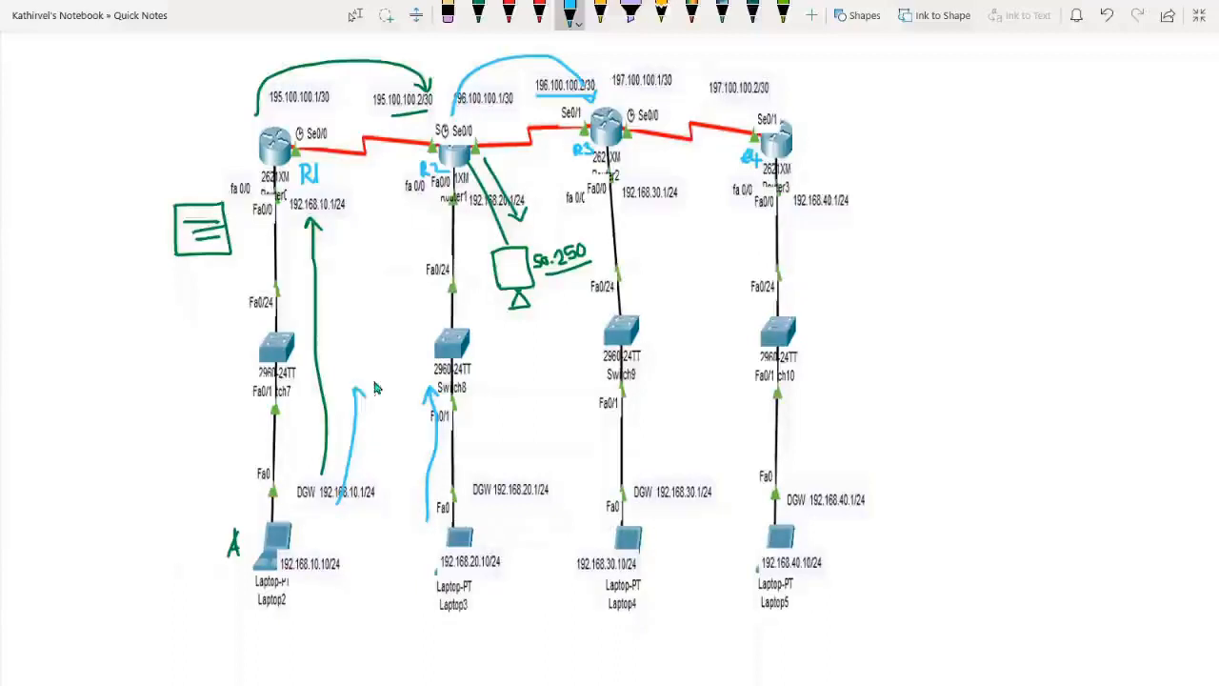
left_click_drag(416, 212, 425, 204)
left_click_drag(425, 204, 422, 225)
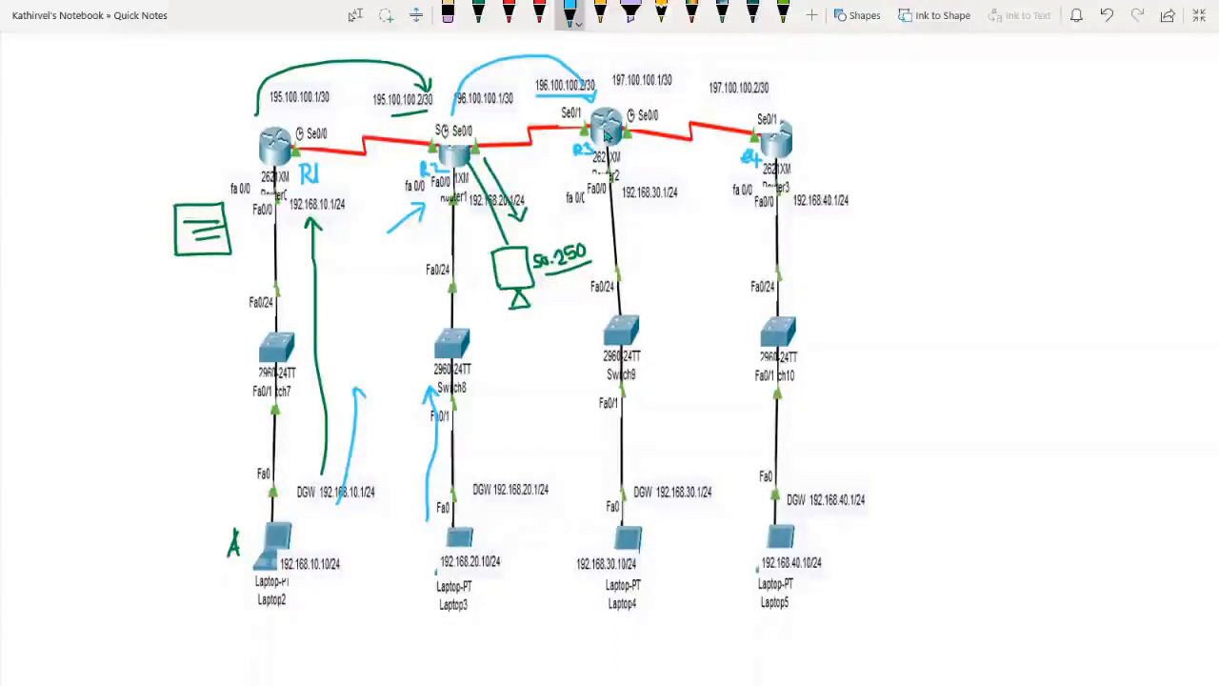
Emphasise the 196.100.100.2/30 underline and draw light blue upward arrows from Laptop4 past its switch to R3
left_click_drag(536, 96, 592, 94)
left_click_drag(642, 483, 649, 385)
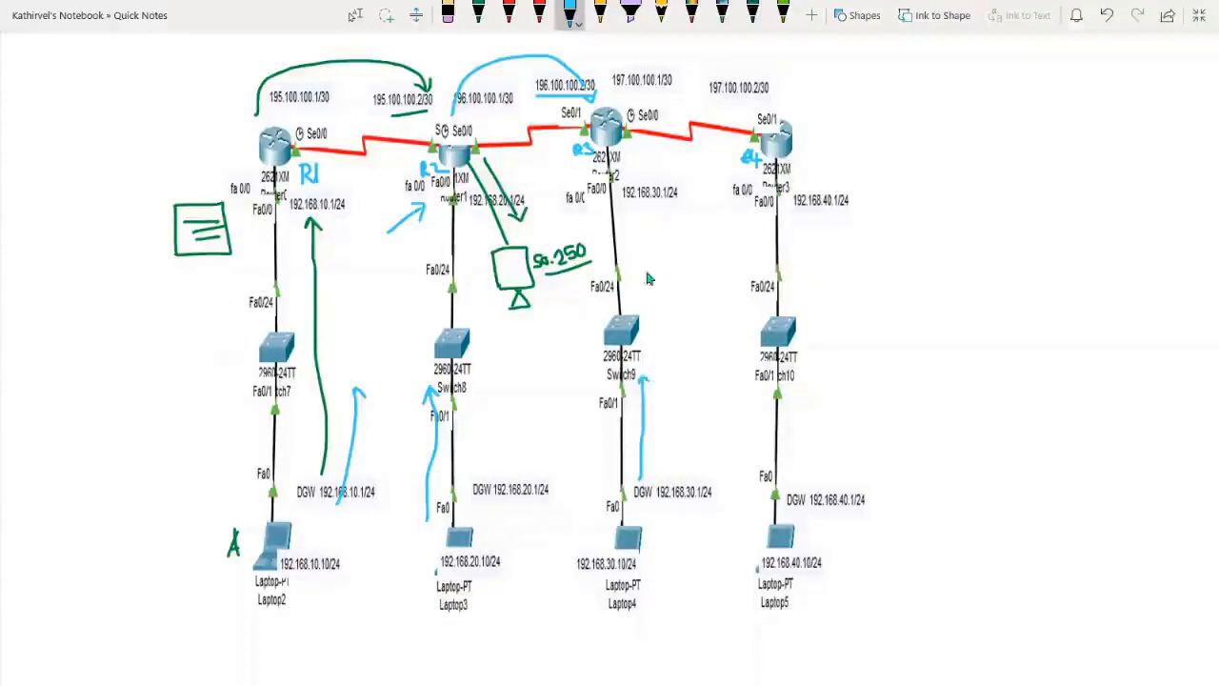
left_click_drag(642, 193, 649, 166)
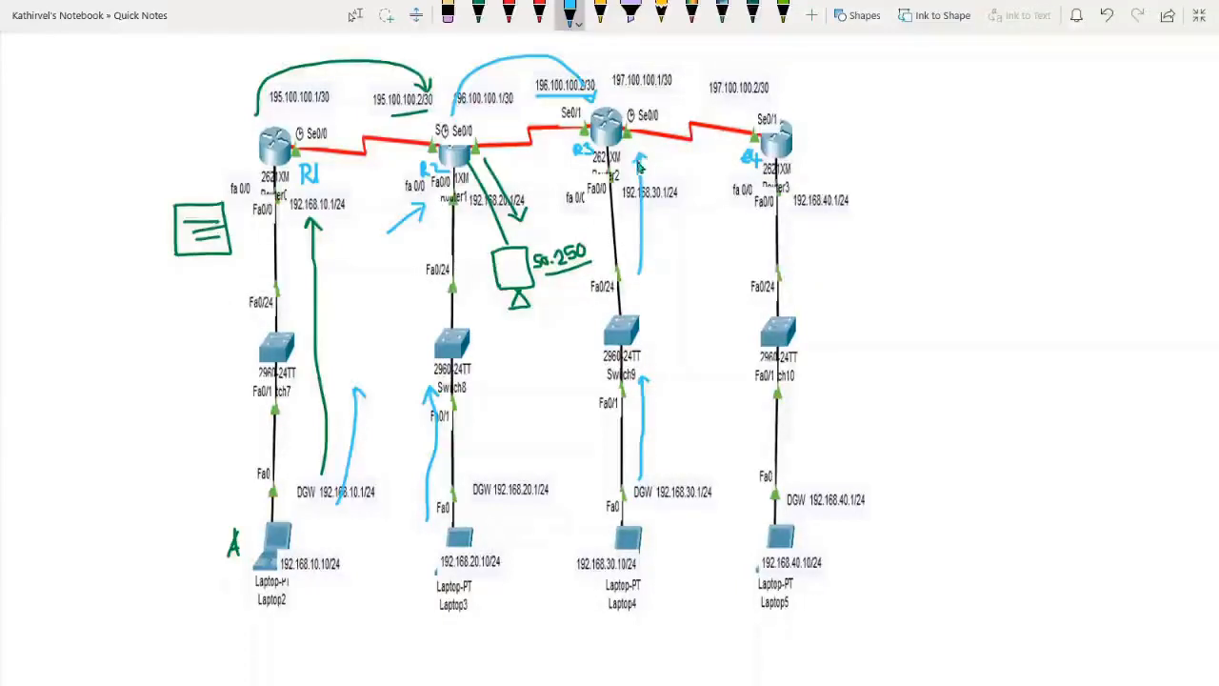
Draw an orange arced arrow from R3 to R4 and underline the R4 label in orange
left_click(601, 15)
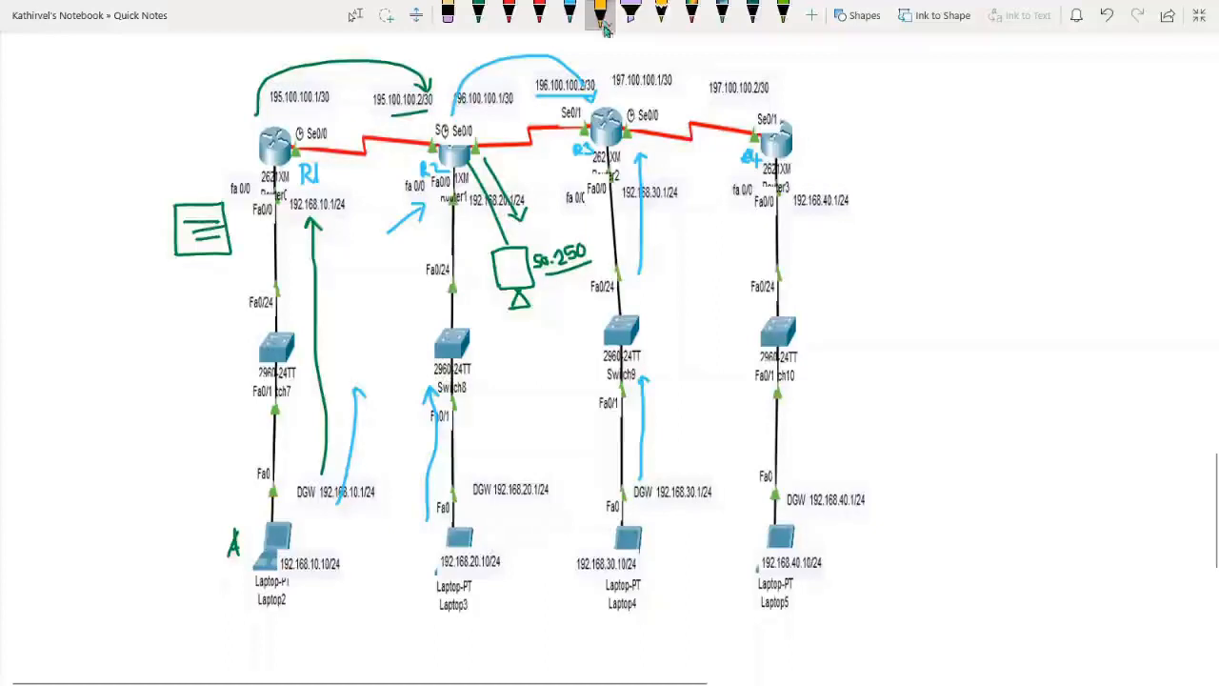
mouse_move(618, 107)
left_mouse_down()
mouse_move(709, 74)
mouse_move(753, 117)
mouse_move(760, 102)
left_mouse_up()
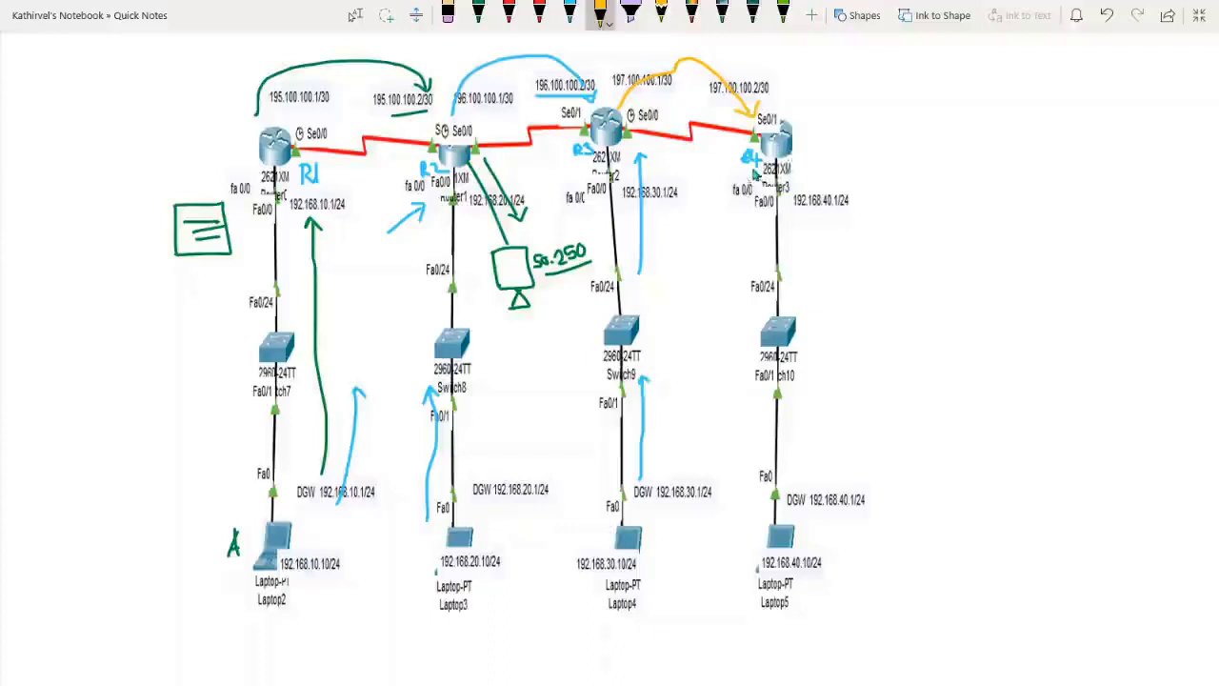
left_click_drag(738, 173, 754, 174)
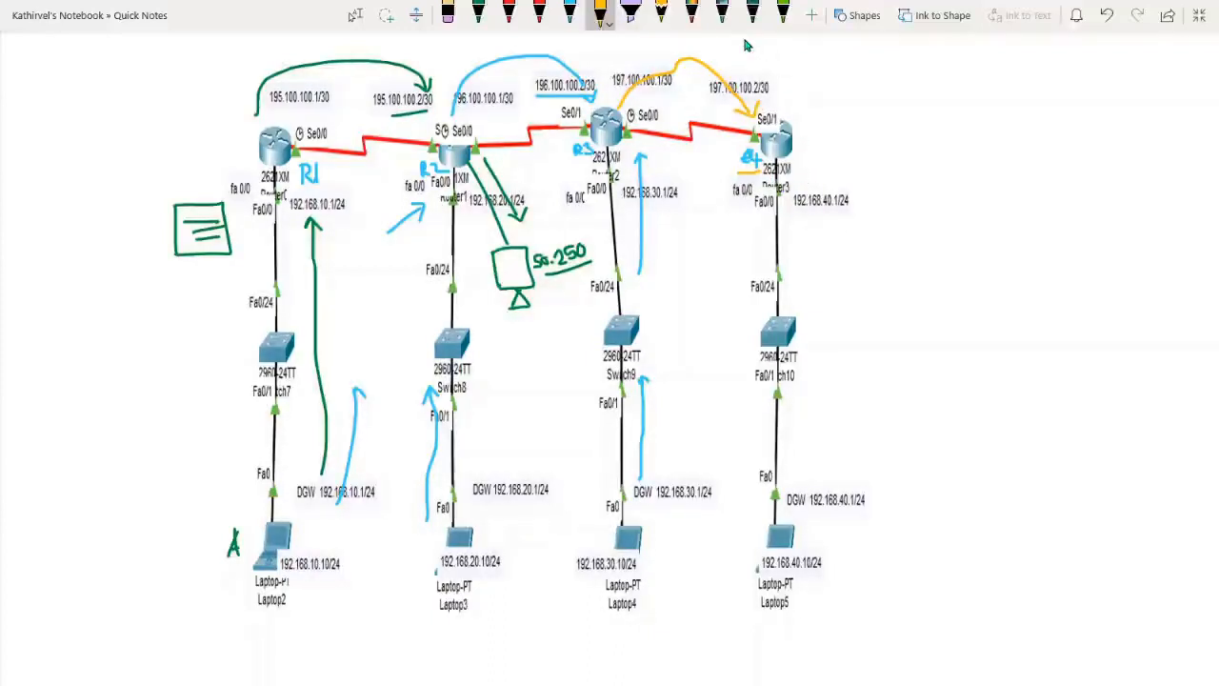
In red ink, draw a curved return arrow from R4 back to R3 and a vertical arrow pointing up at the R3 label
left_click(509, 13)
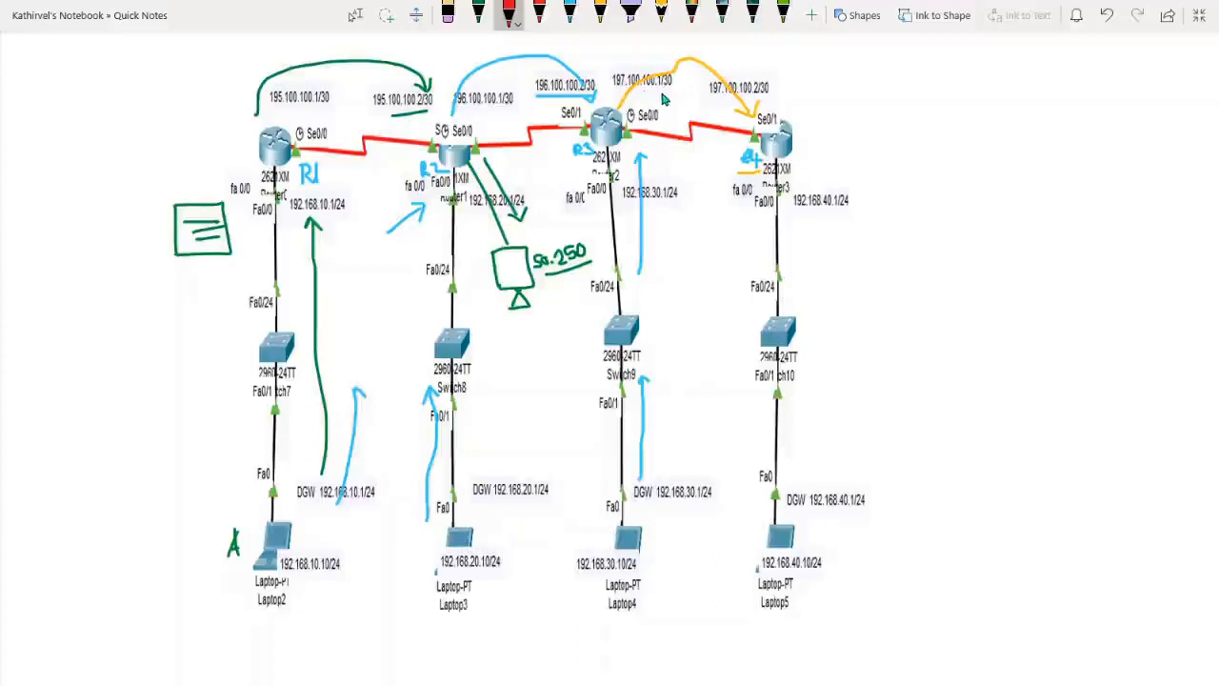
mouse_move(762, 181)
left_mouse_down()
mouse_move(705, 201)
mouse_move(643, 190)
mouse_move(617, 171)
left_mouse_up()
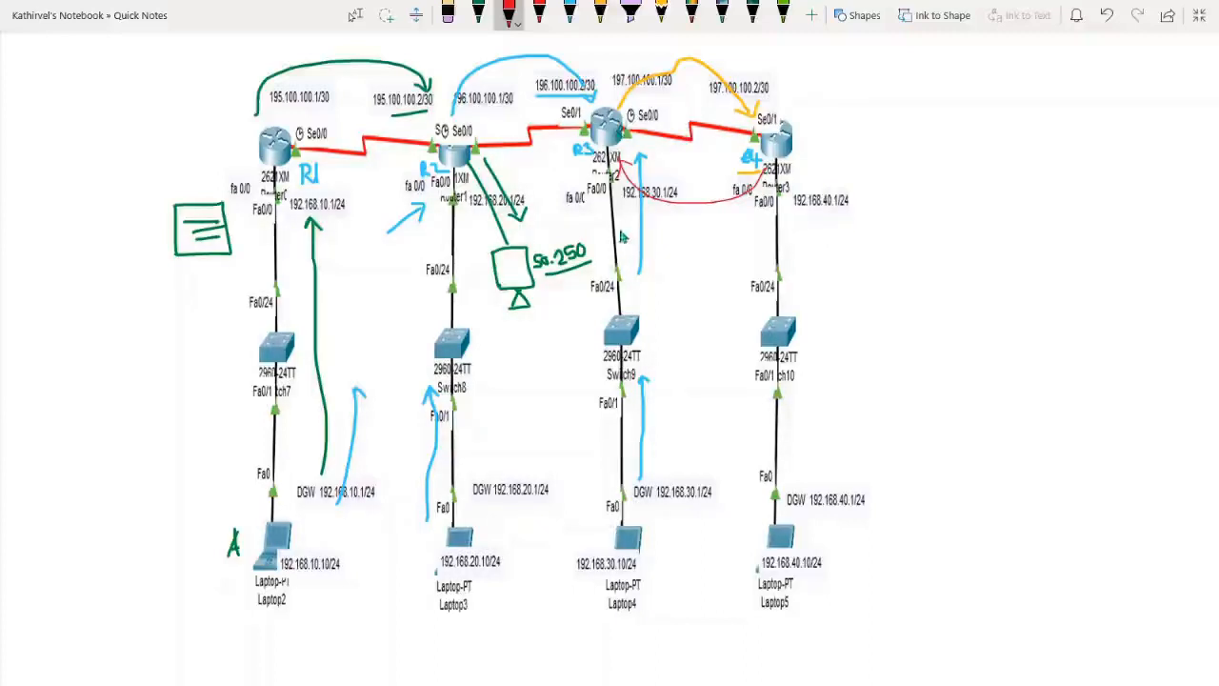
left_click_drag(577, 212, 582, 164)
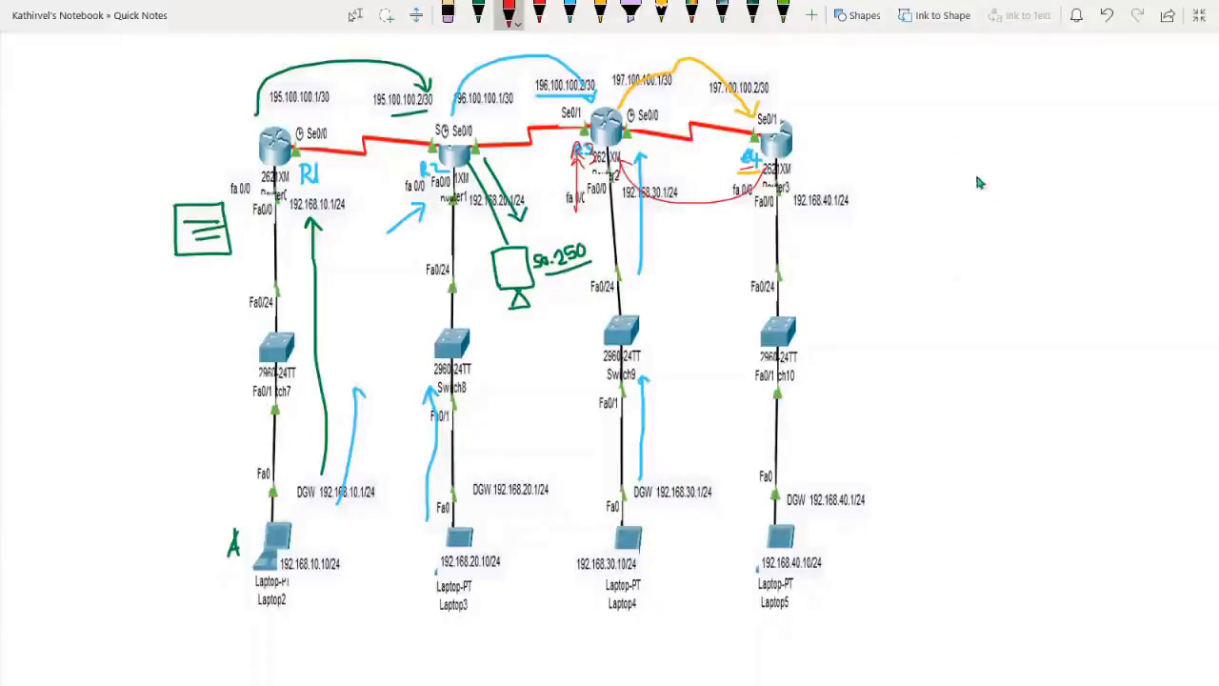
mouse_move(1024, 205)
left_mouse_down()
mouse_move(1014, 236)
mouse_move(1040, 215)
mouse_move(1027, 202)
mouse_move(1045, 223)
mouse_move(1064, 214)
mouse_move(1000, 308)
left_mouse_up()
left_click_drag(1029, 236, 1071, 293)
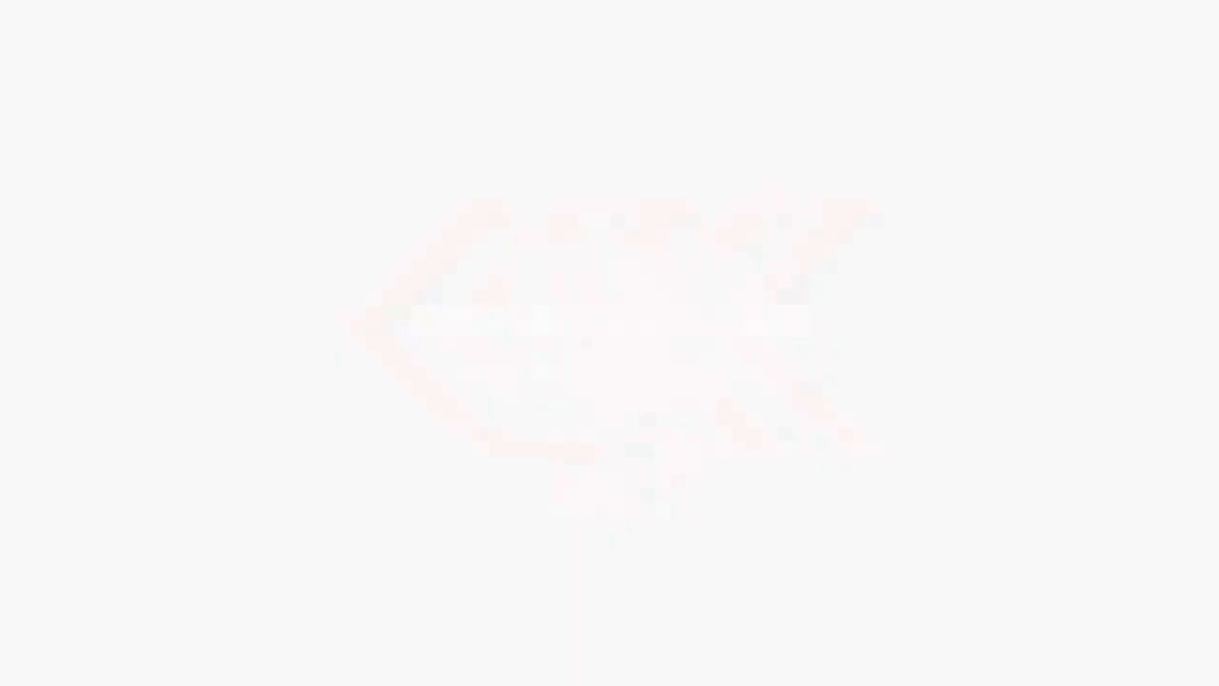